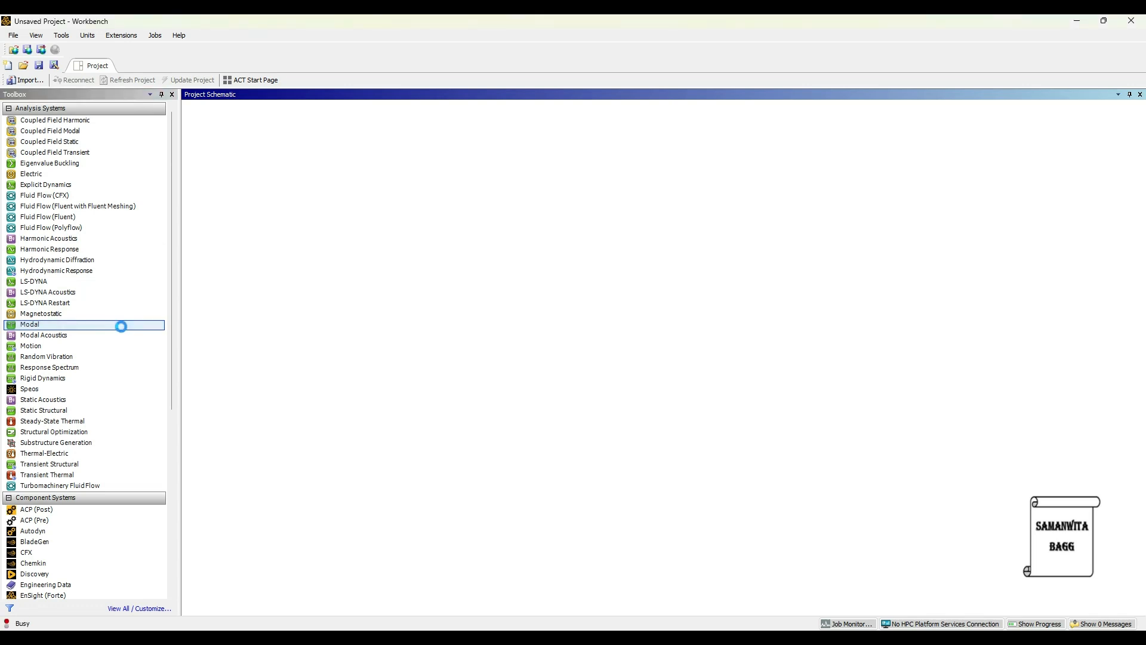
Add a Modal analysis system and create a new material named Concrete M30 in its engineering data.
key("Return")
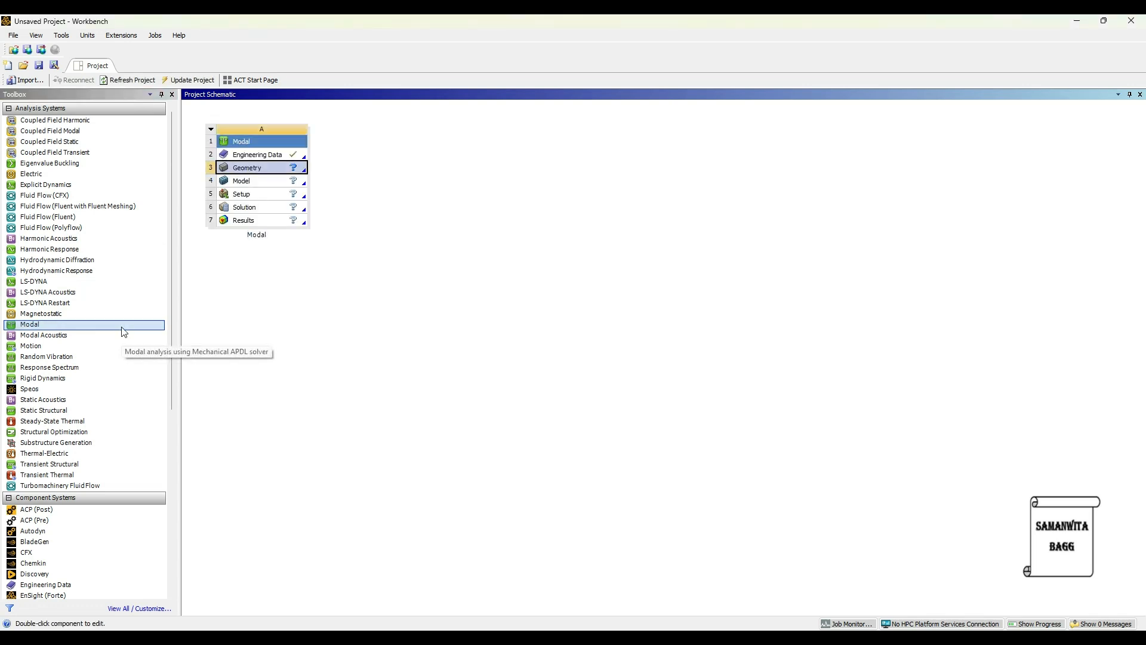
double_click(277, 155)
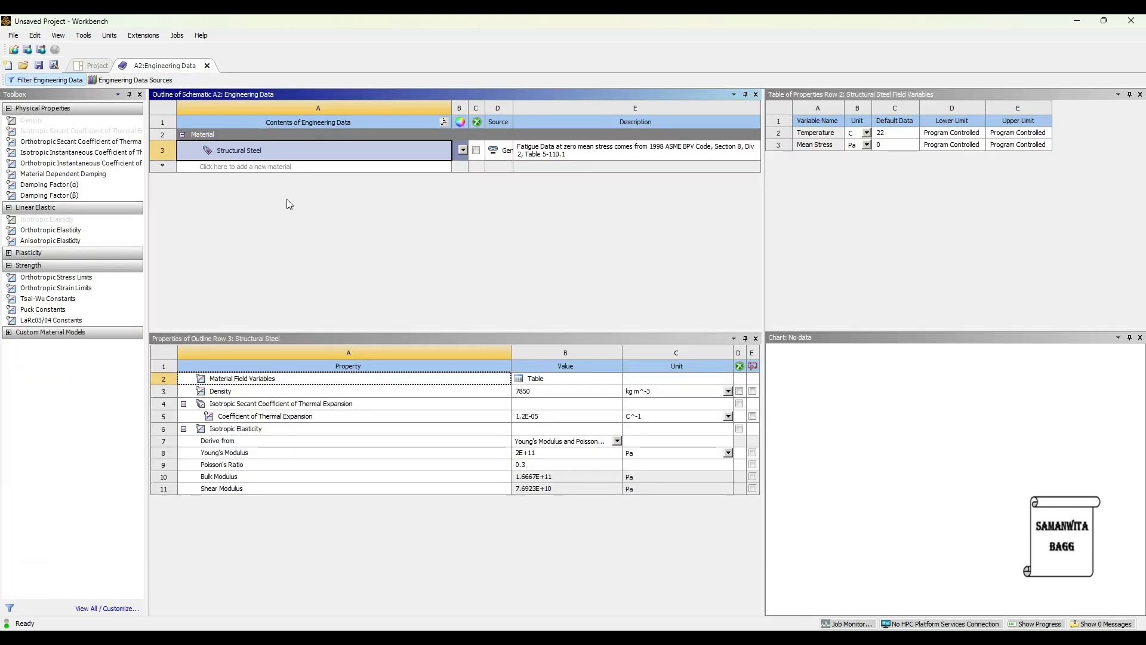
left_click(226, 166)
type("C")
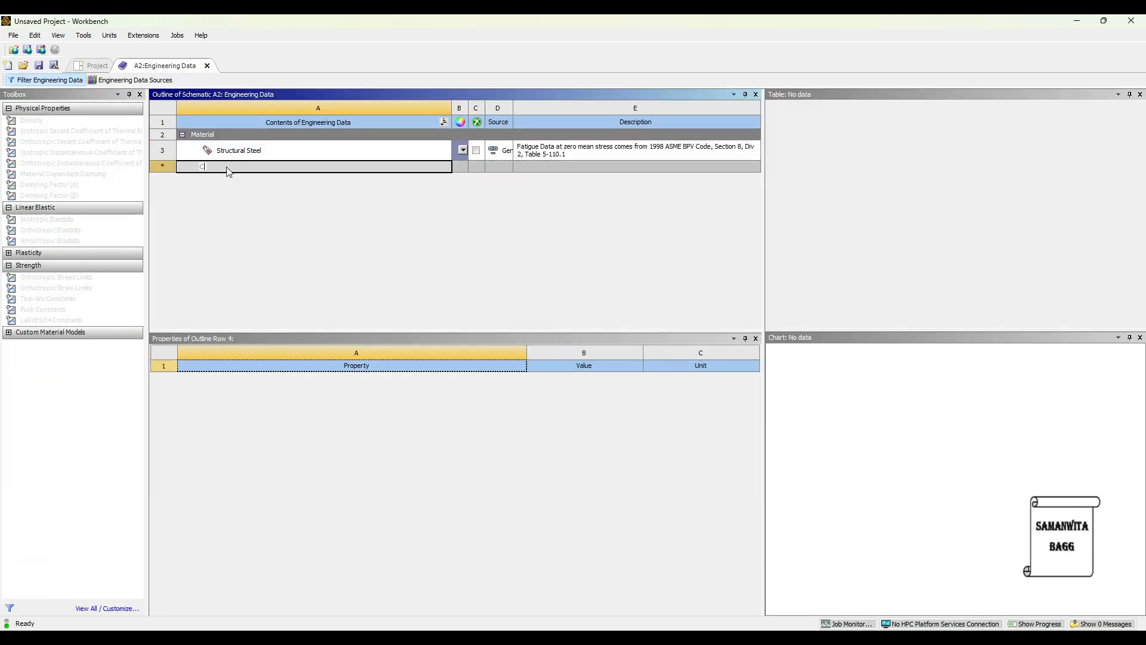
type("oncrete M30")
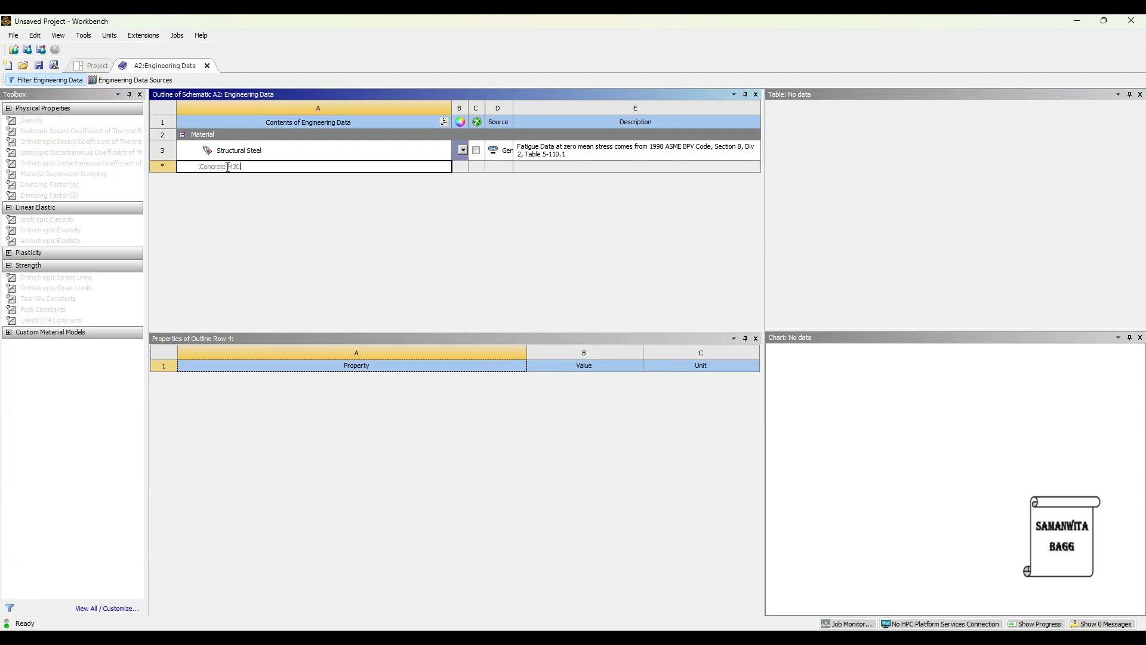
key("Return")
Add the Density property to Concrete M30 and set it to 2300 kg m^-3.
left_click(64, 123)
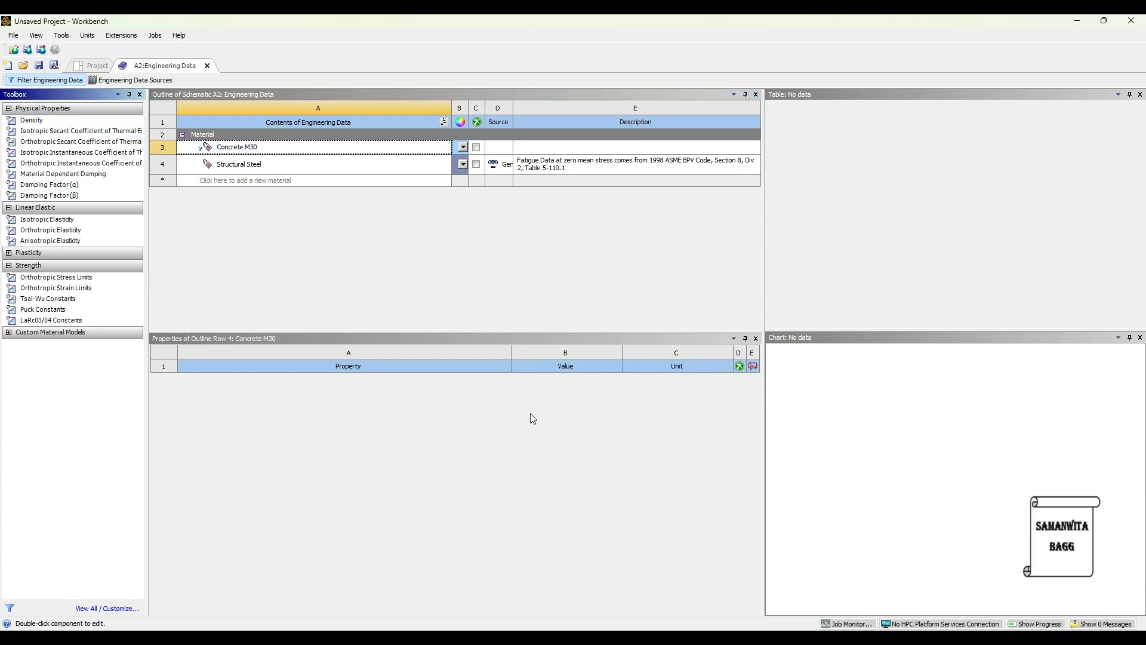
left_click_drag(577, 414, 234, 154)
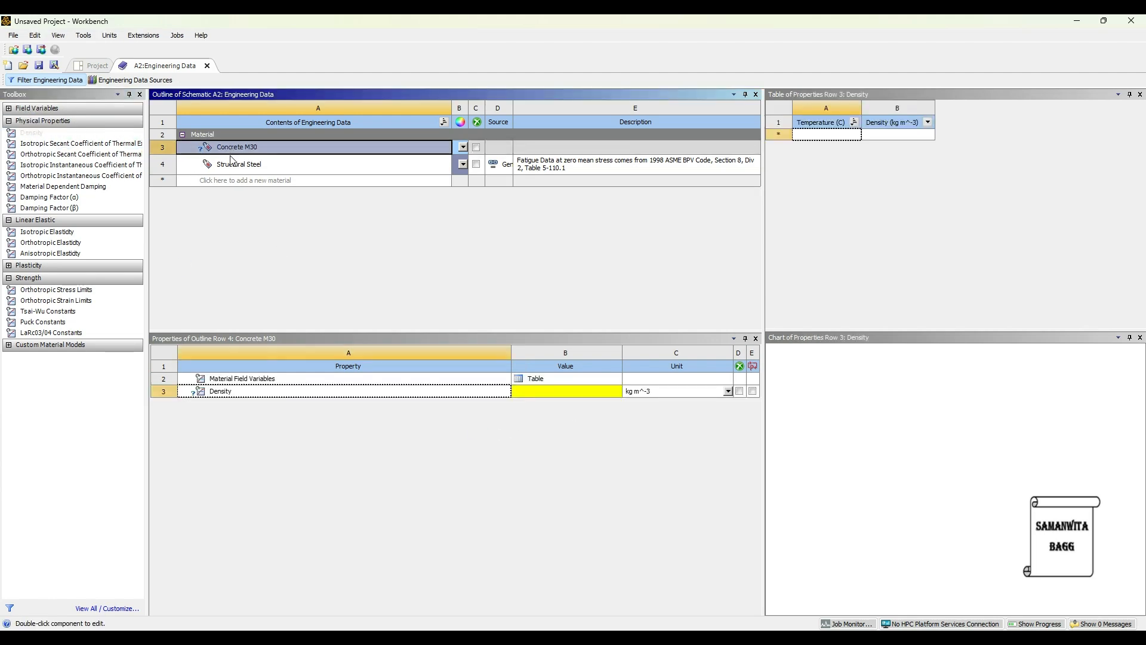
left_click(534, 392)
type("2300")
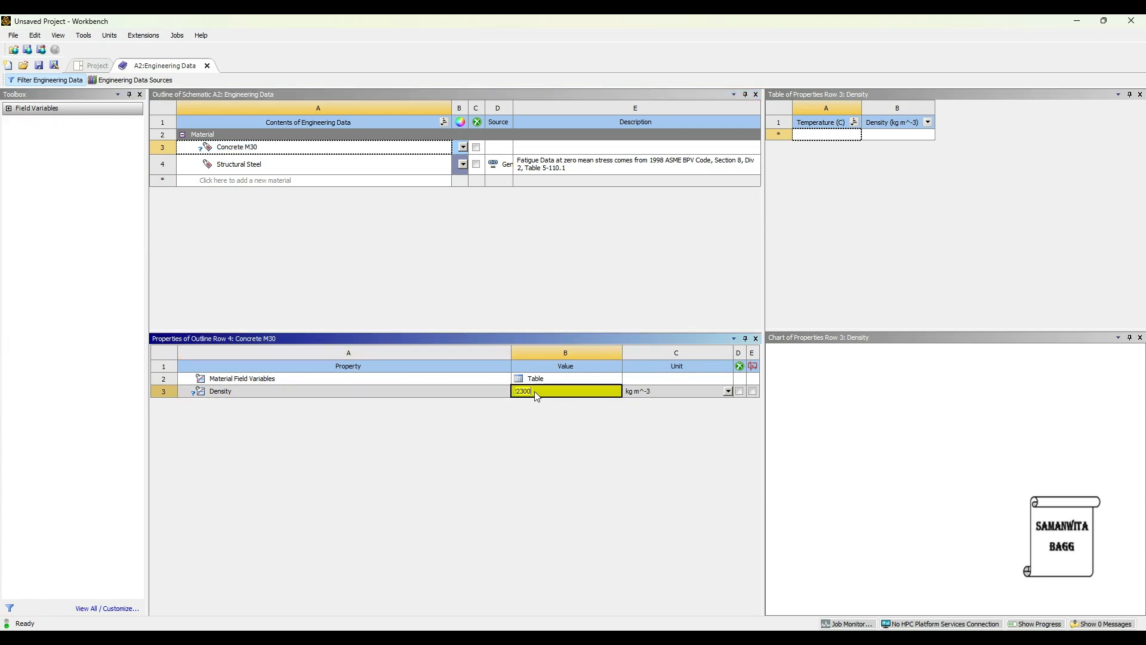
key("Return")
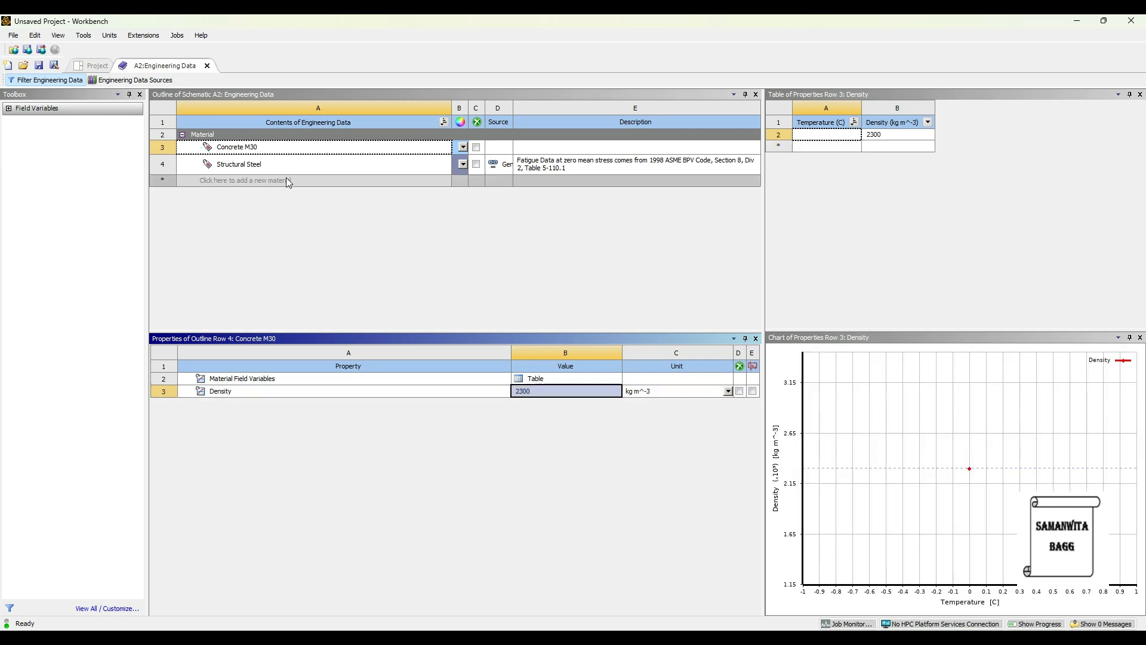
Add Isotropic Elasticity to Concrete M30 with a Young's Modulus of 25 MPa and a Poisson's Ratio of 0.18.
left_click(256, 148)
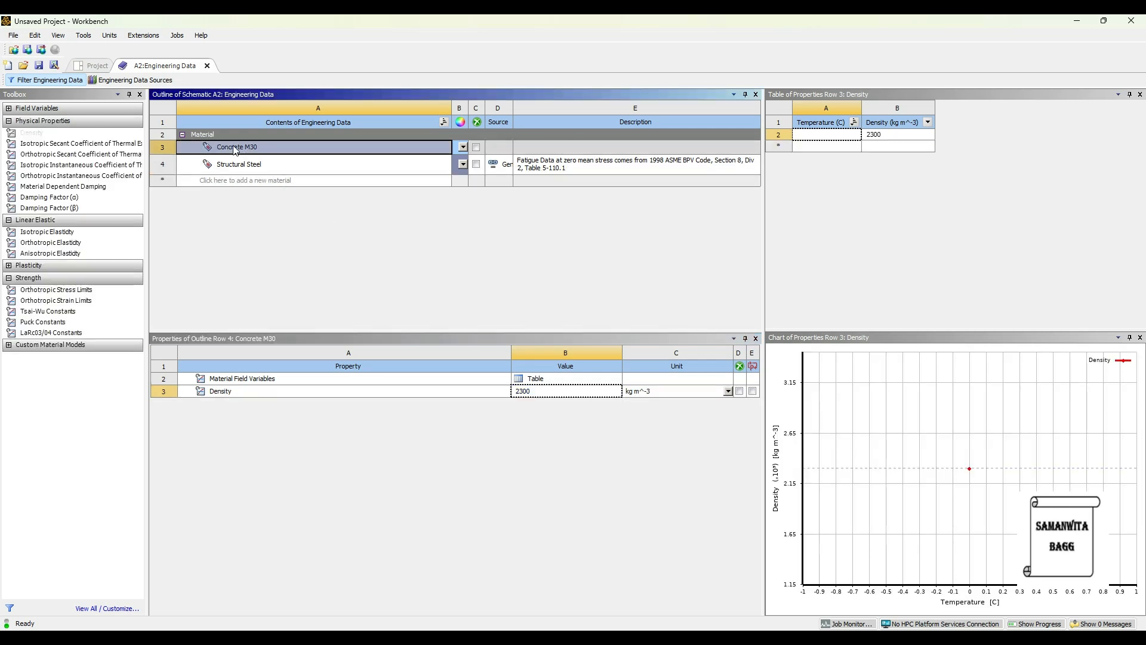
double_click(54, 231)
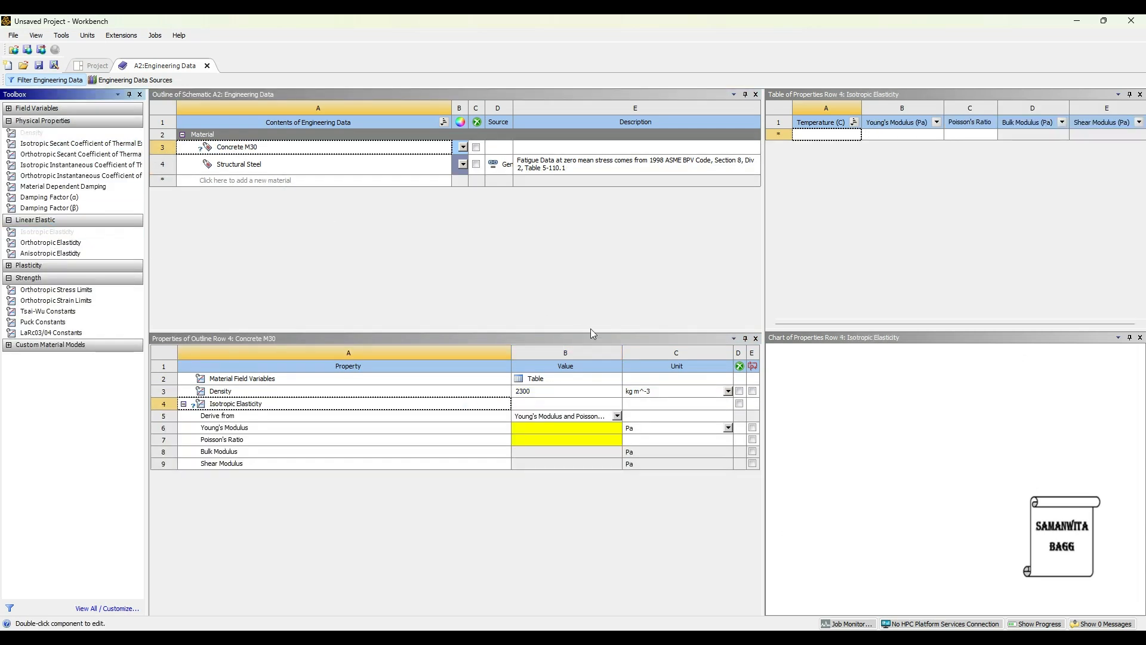
left_click(729, 427)
left_click(664, 485)
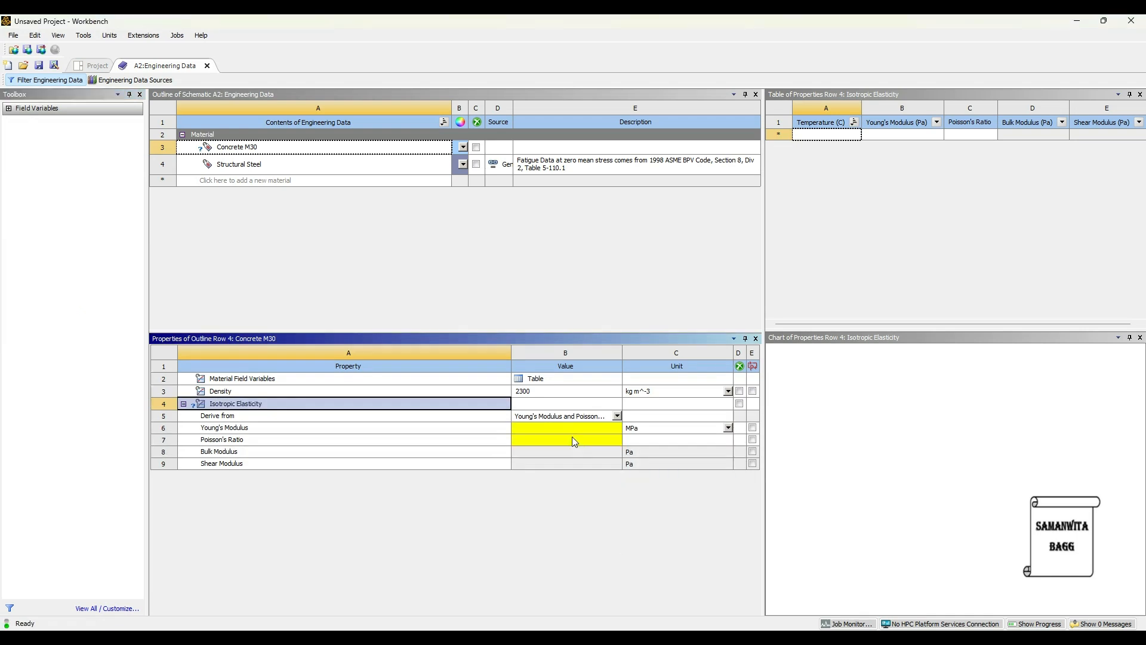
left_click(546, 429)
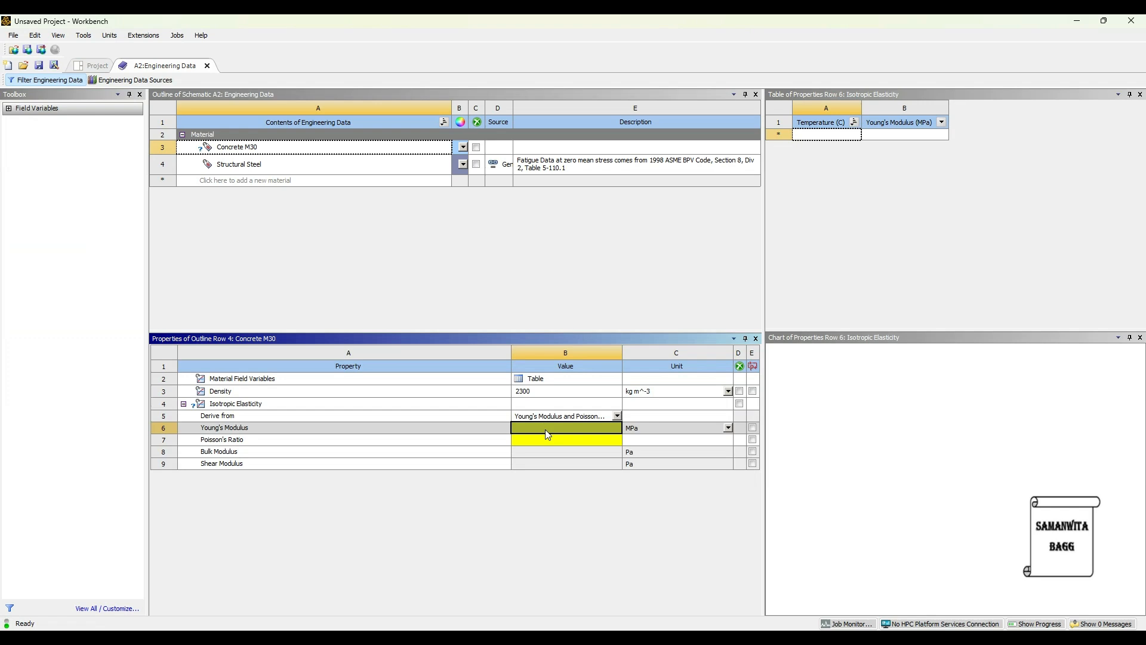
type("25")
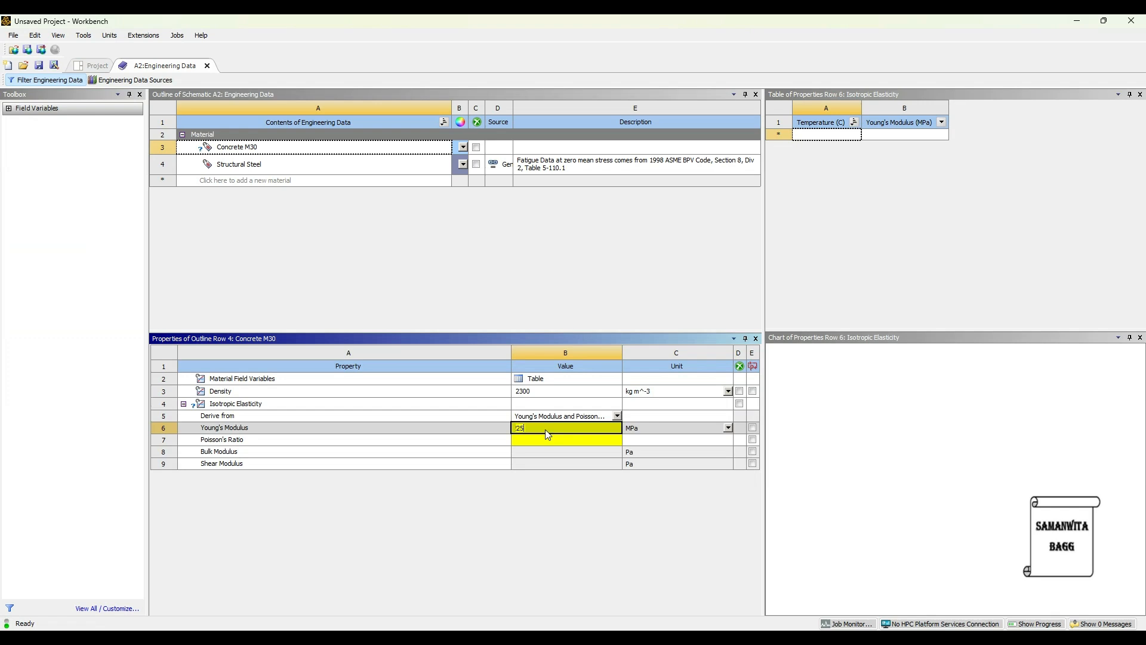
key("Return")
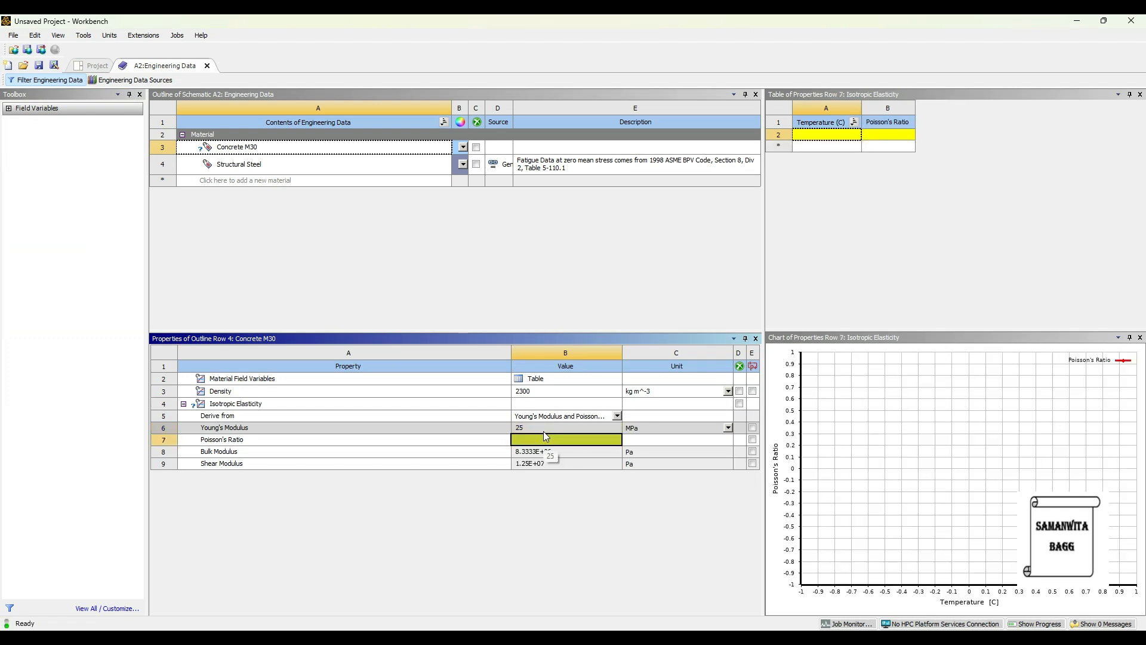
type("0.18")
key("Return")
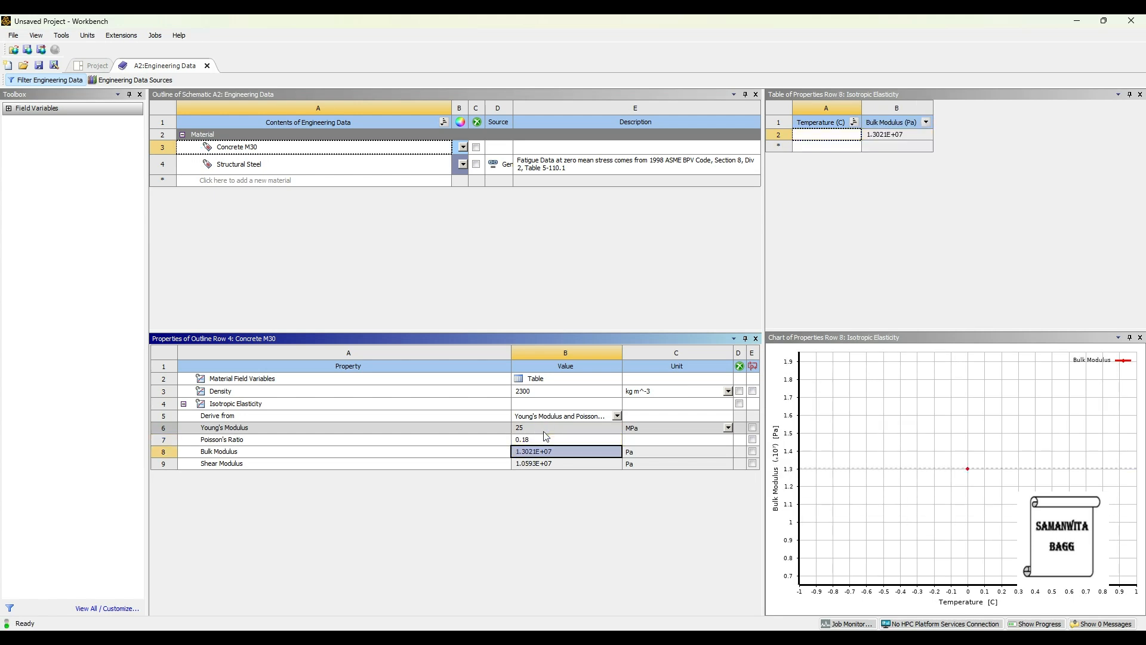
Create a second new material named Steel and give it a Density of 7850 kg m^-3.
left_click(222, 180)
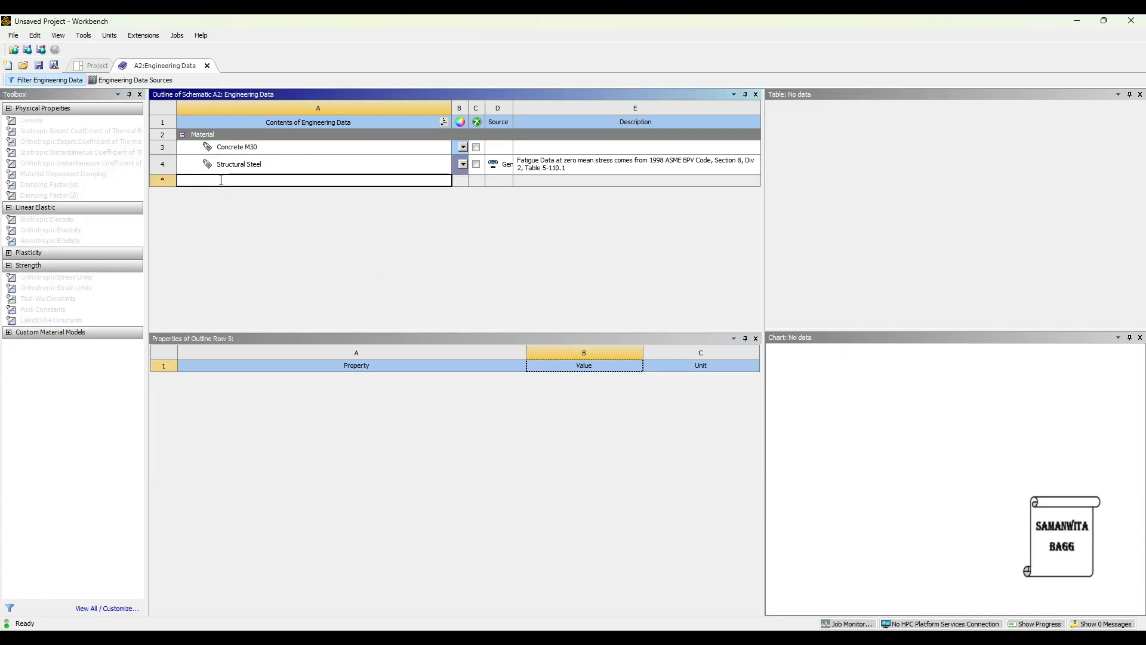
type("Steel")
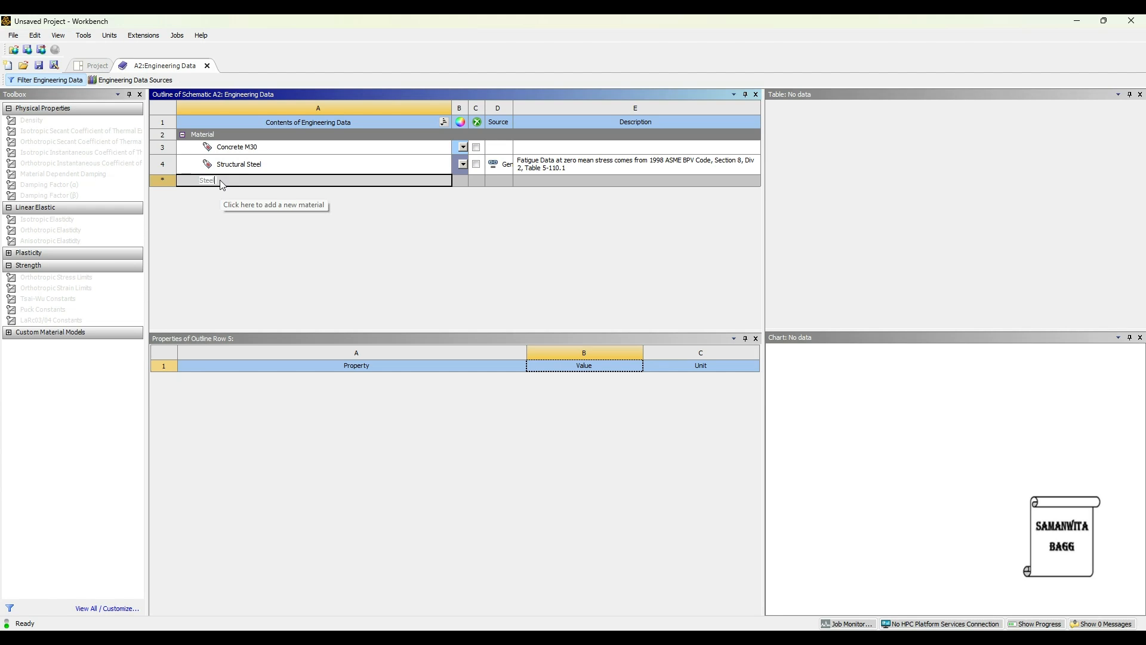
key("Return")
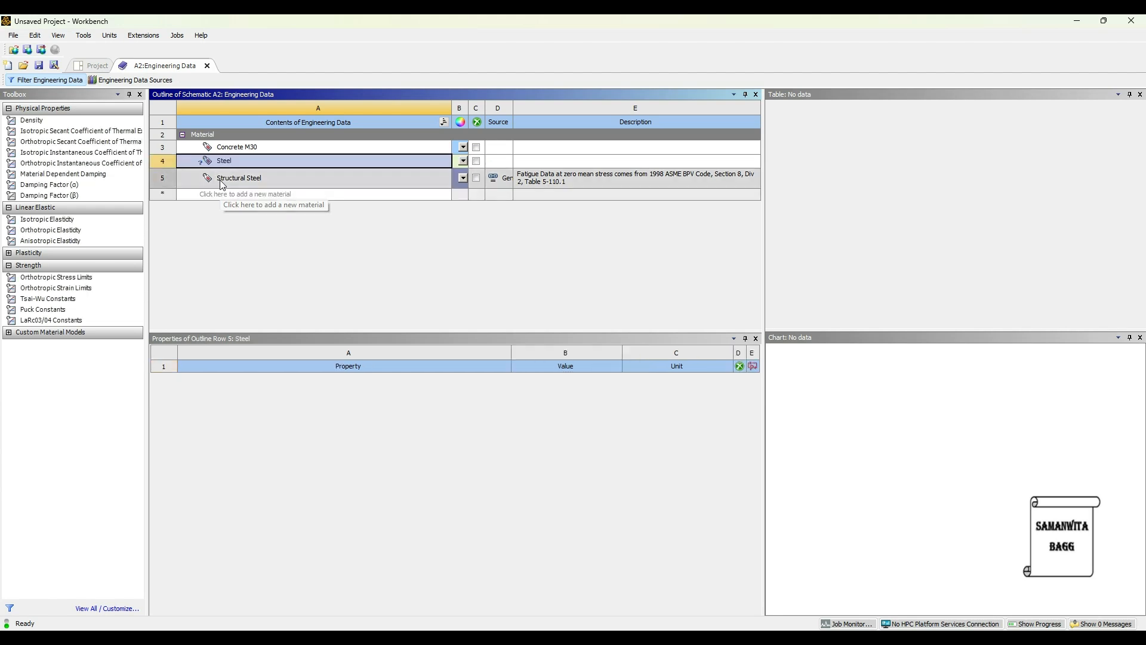
double_click(57, 120)
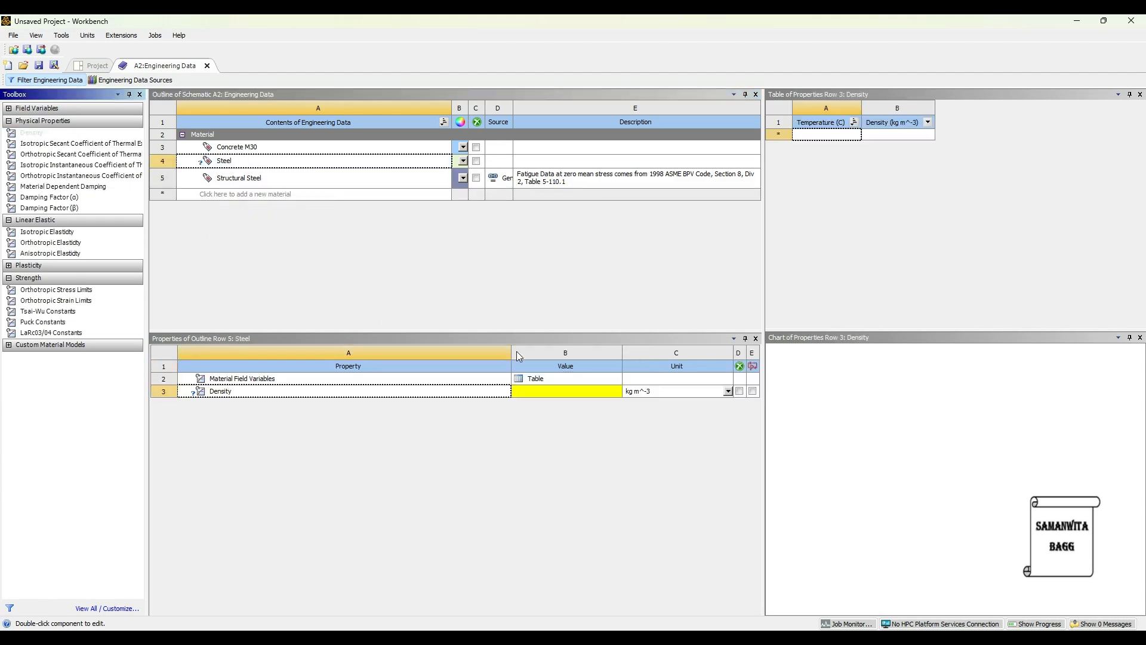
left_click(557, 388)
type("7850")
key("Return")
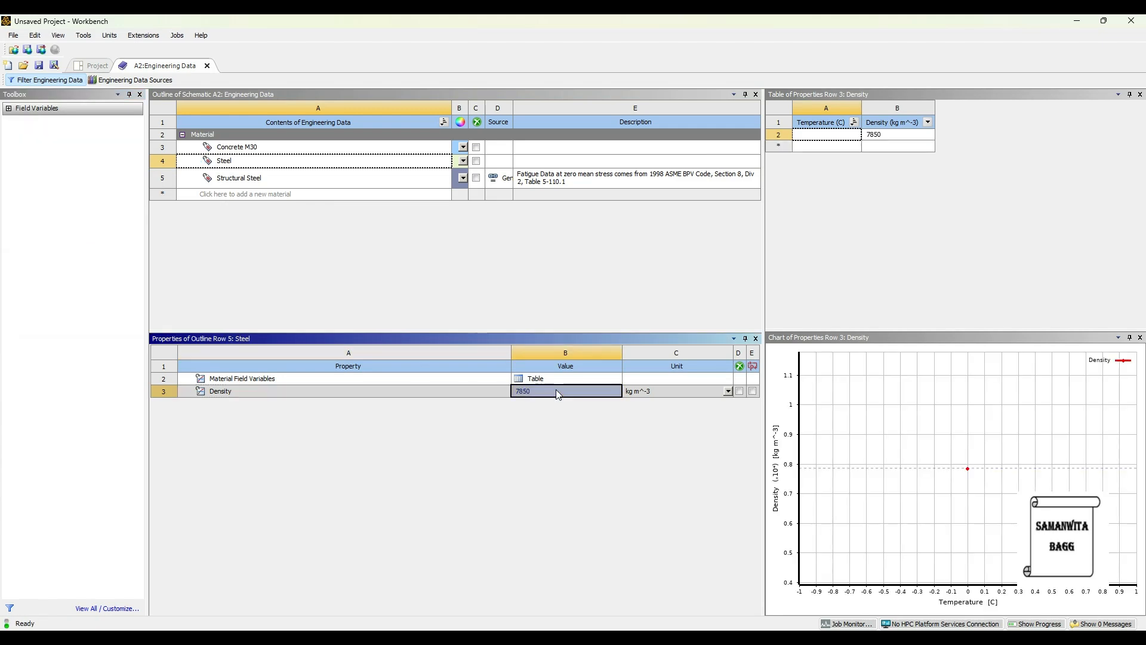
Add Isotropic Elasticity to Steel with a Young's Modulus of 200e3 MPa and a Poisson's Ratio of 0.3.
left_click(234, 166)
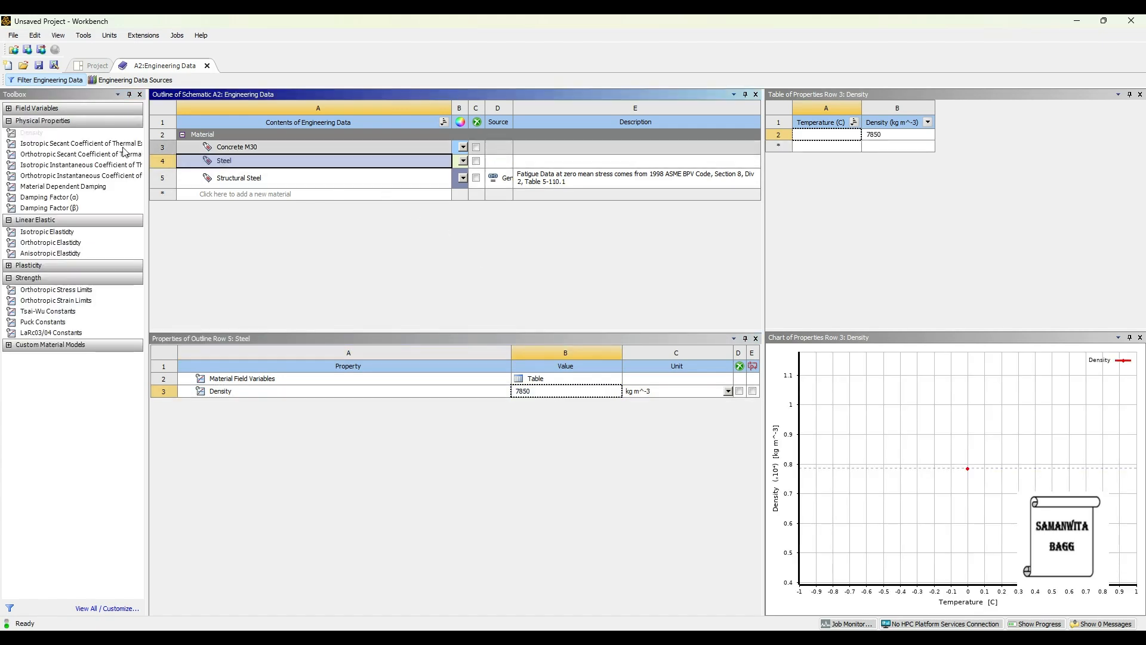
double_click(68, 233)
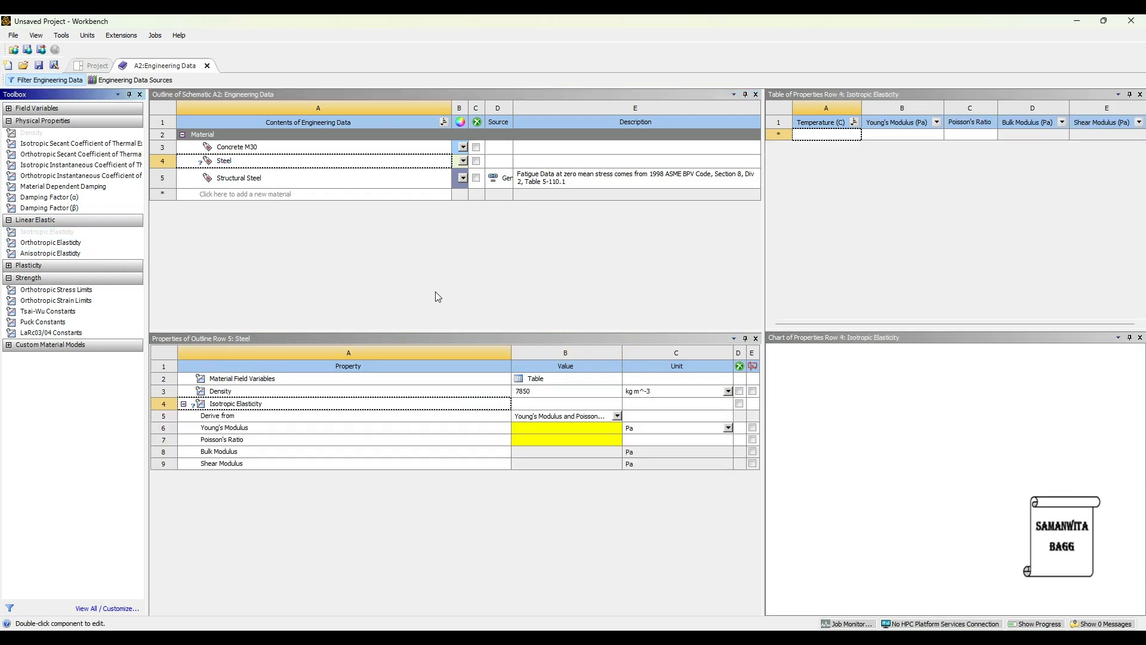
left_click(728, 428)
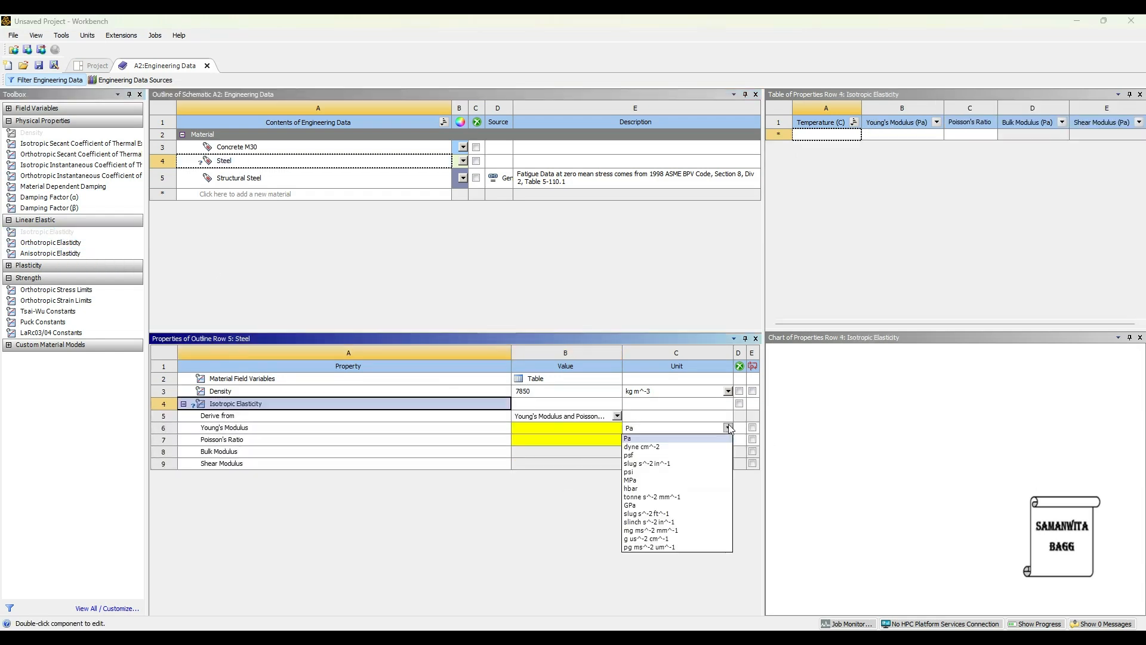
left_click(662, 481)
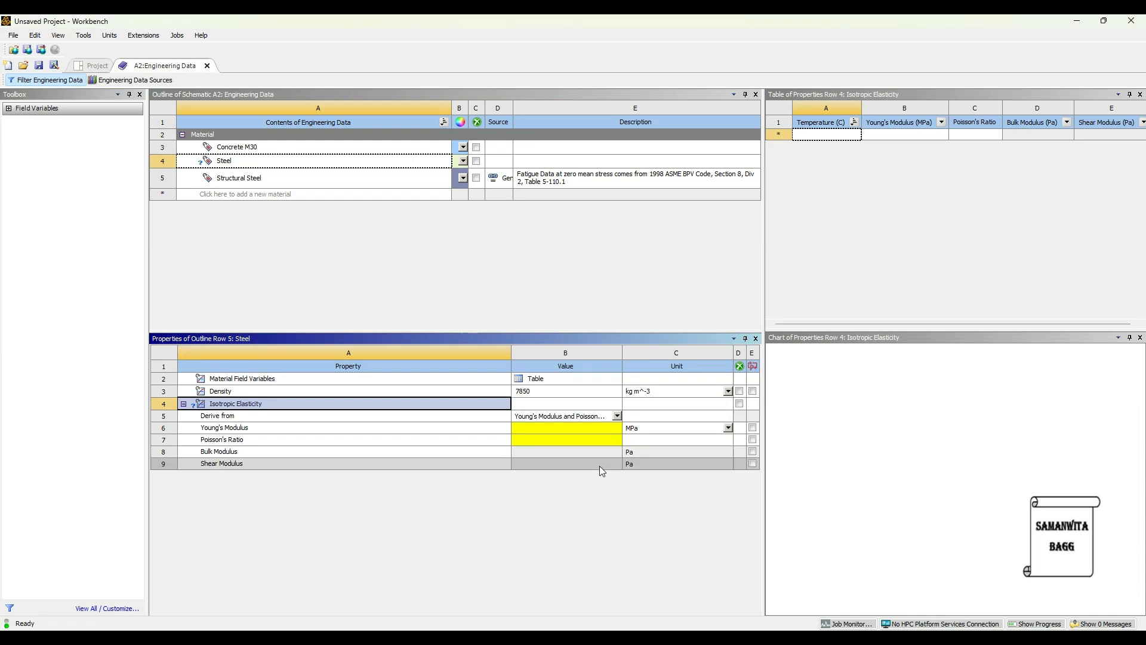
left_click(538, 430)
type("200")
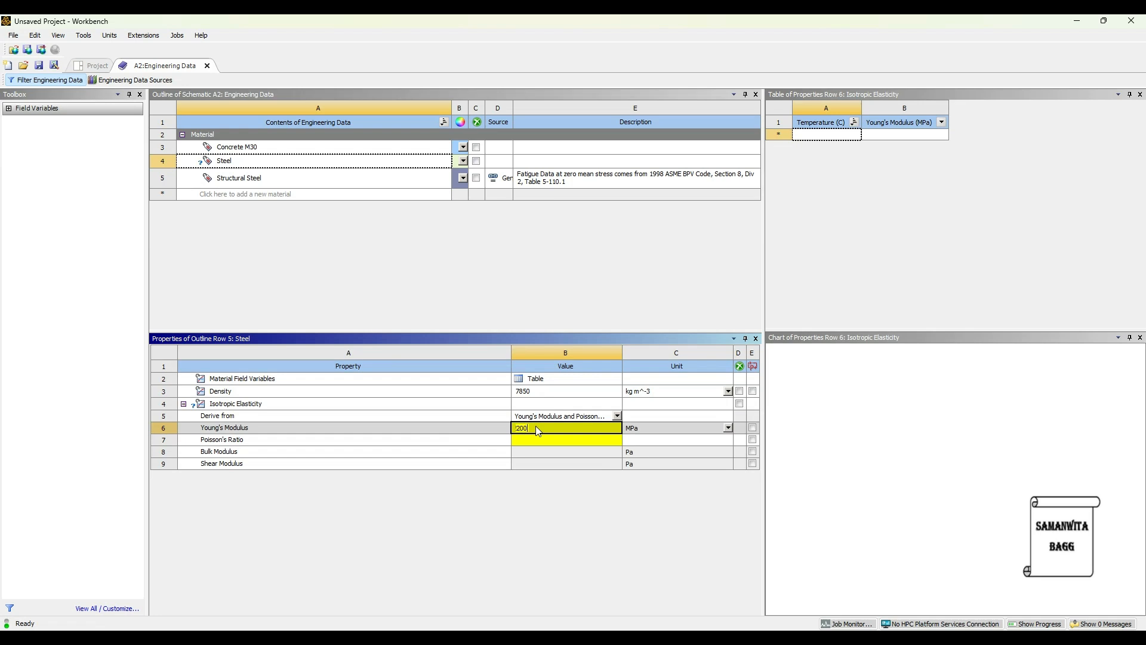
type("e3")
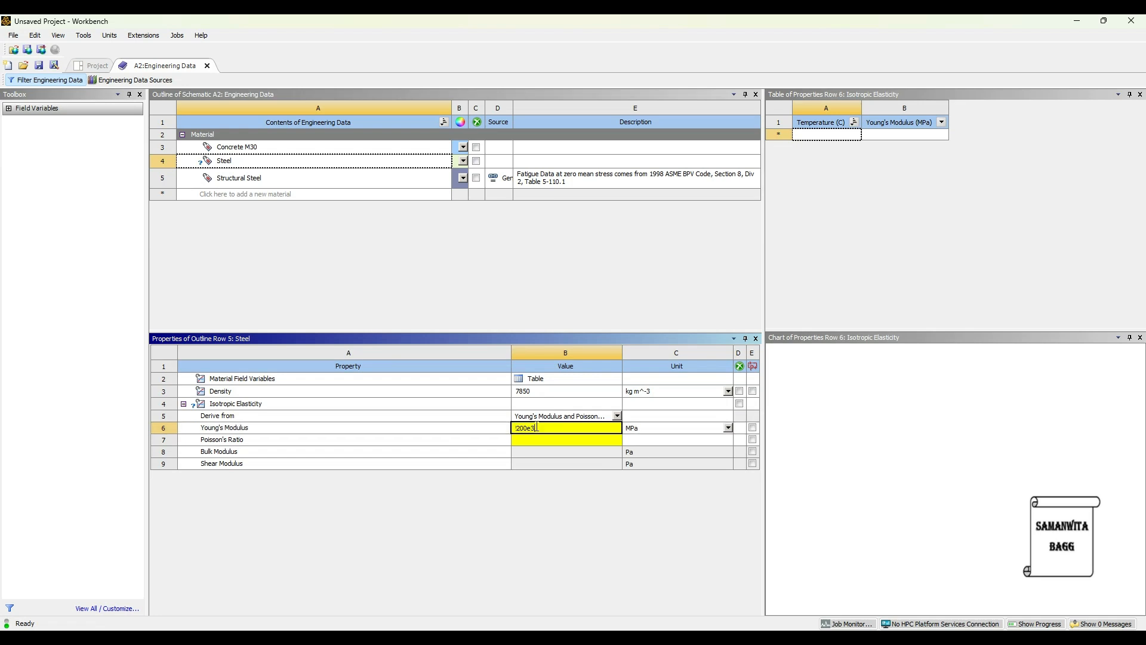
left_click(574, 441)
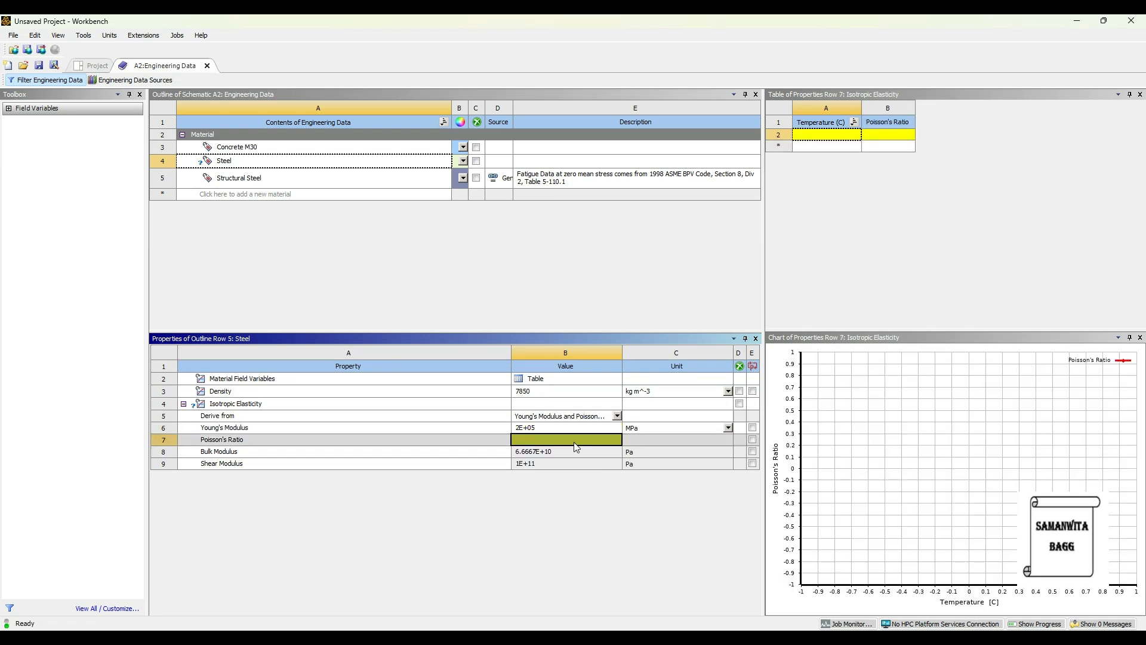
type("0.3")
key("Return")
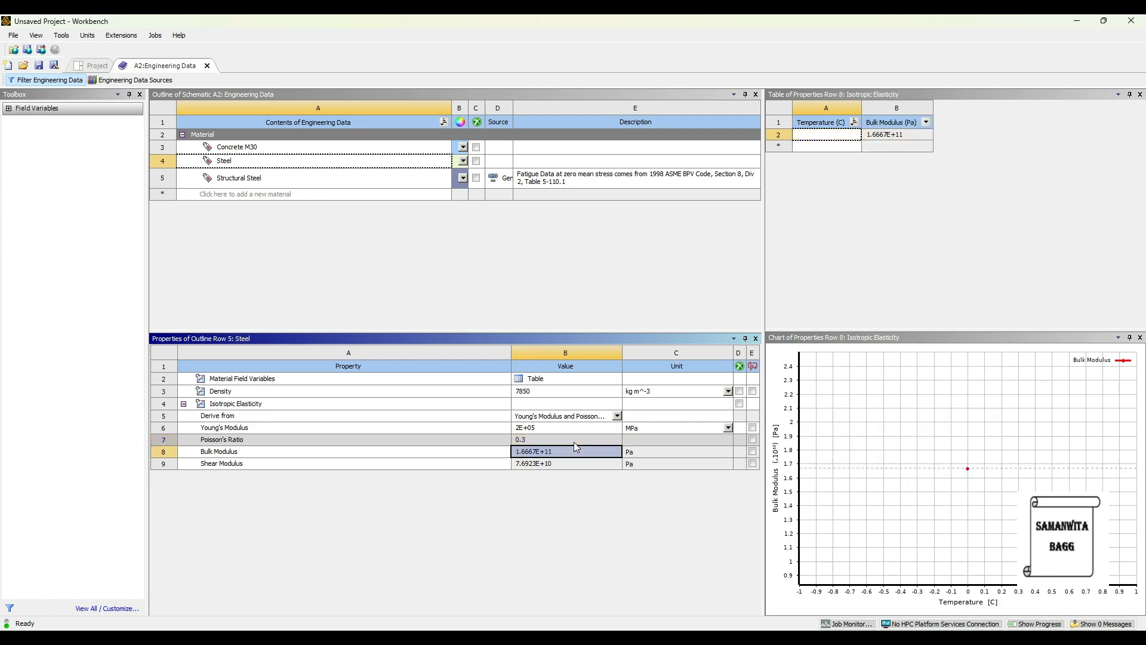
Return to the project, create a new DesignModeler geometry for the Modal system, and set its length units to millimetres.
left_click(93, 67)
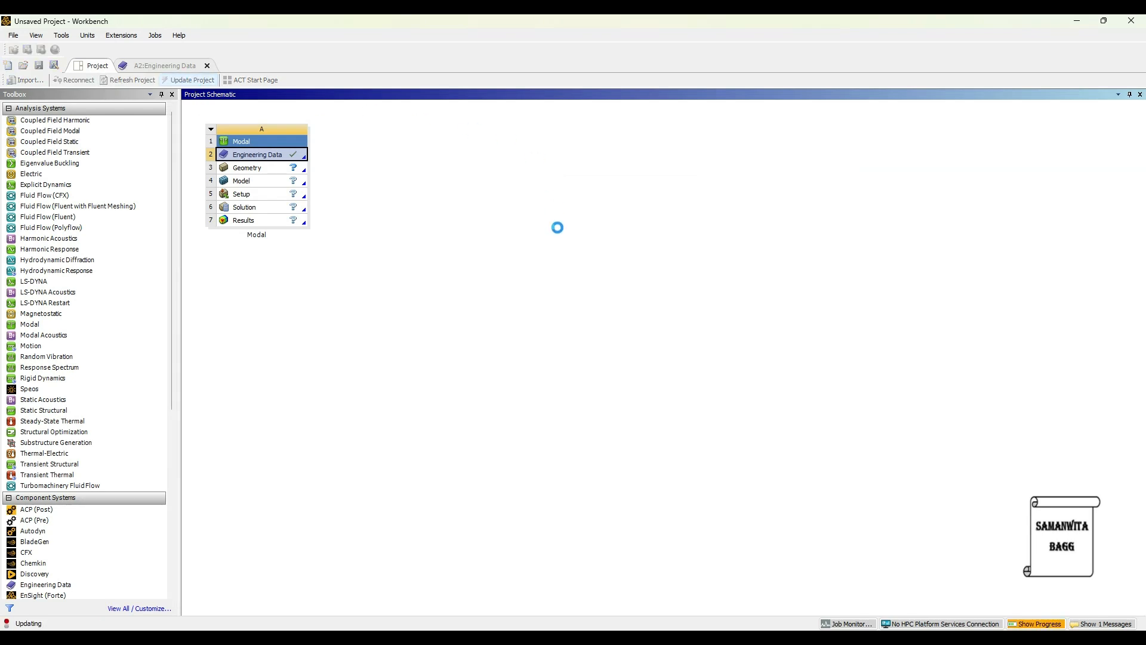
left_click(259, 172)
right_click(259, 173)
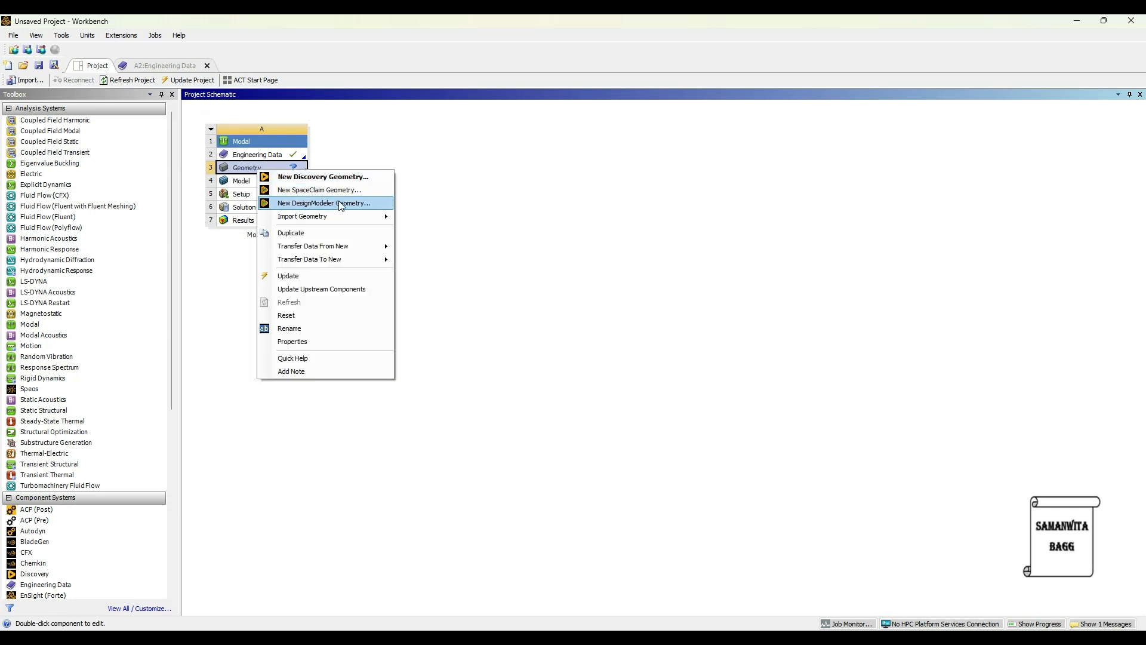
left_click(341, 203)
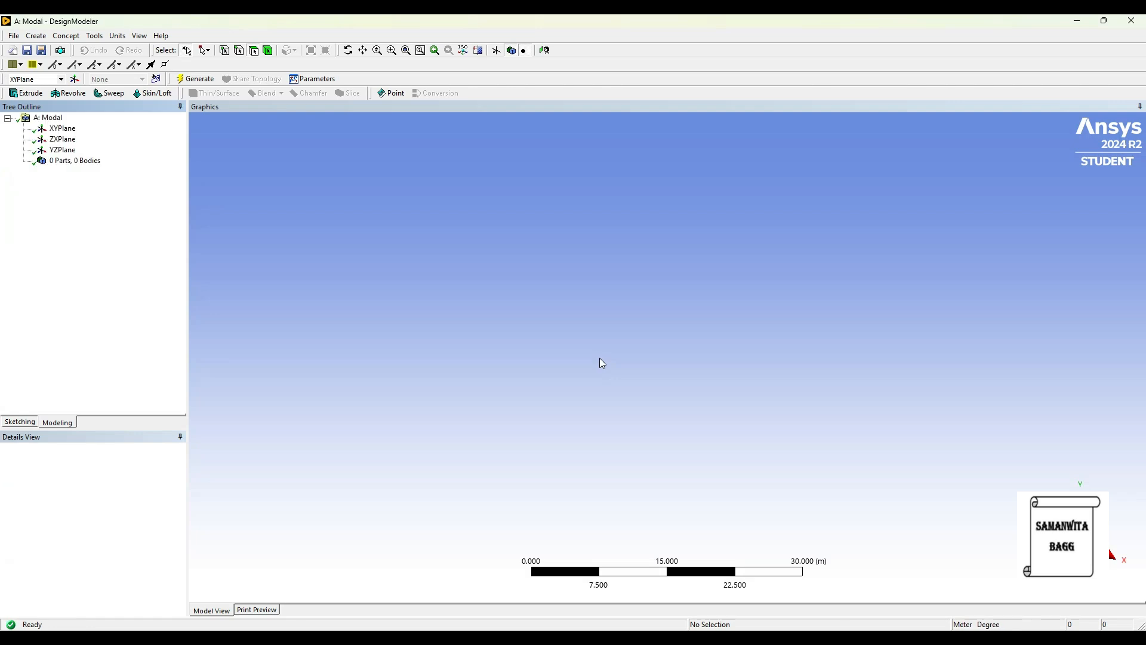
left_click(117, 36)
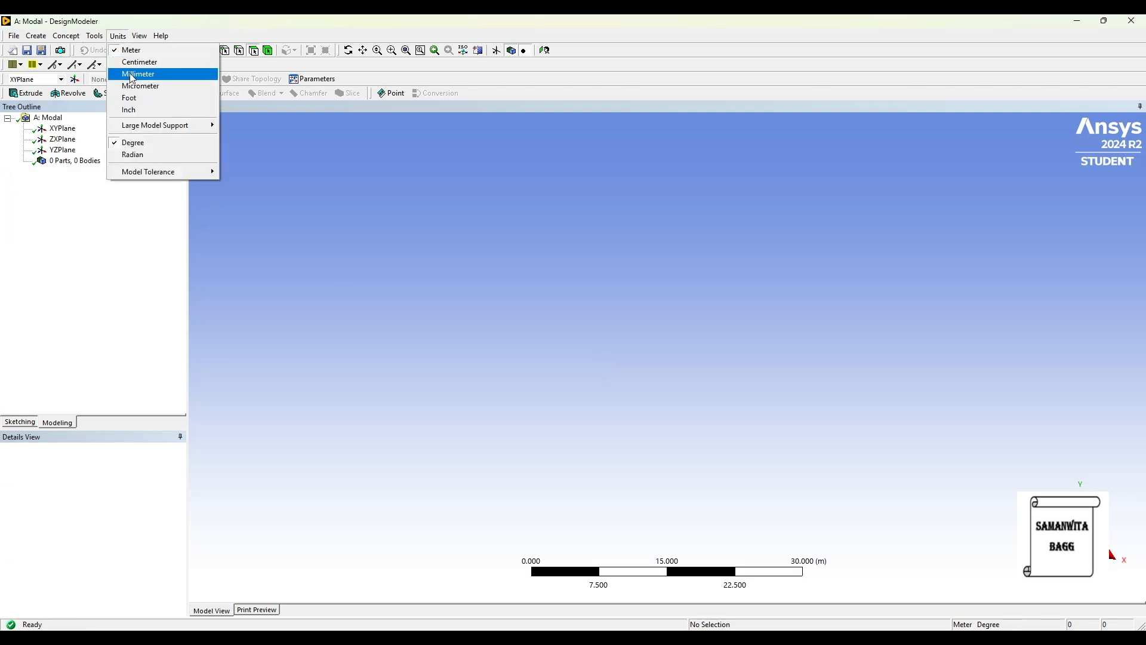
left_click(130, 75)
Sketch a circle centred on the origin of the XY plane.
left_click(62, 128)
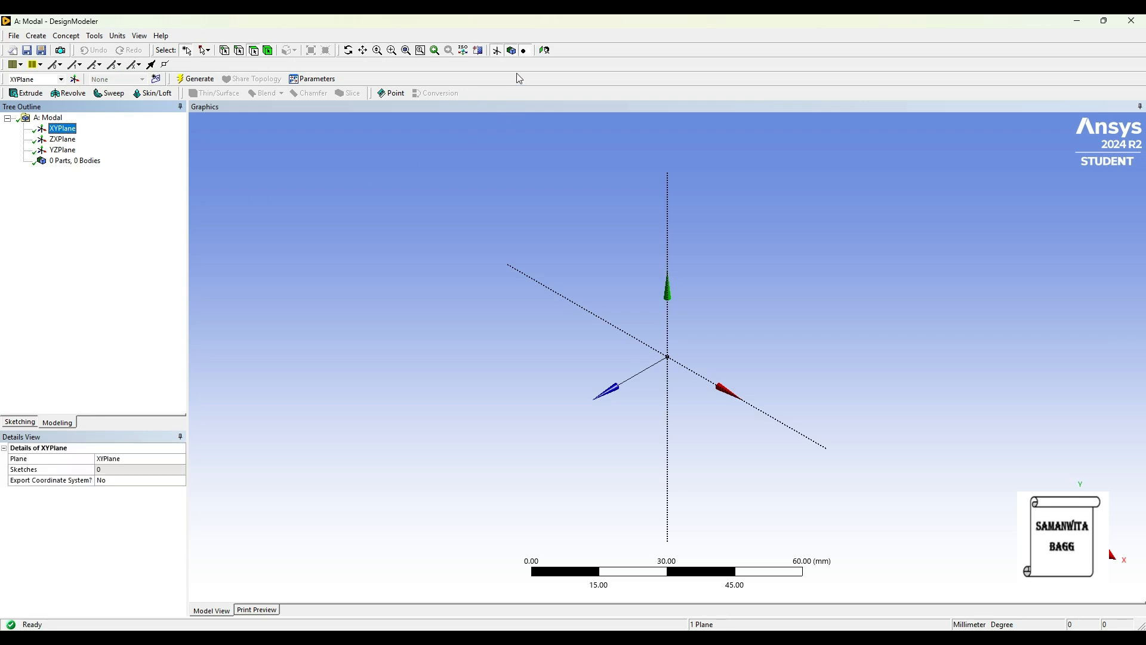
left_click(544, 50)
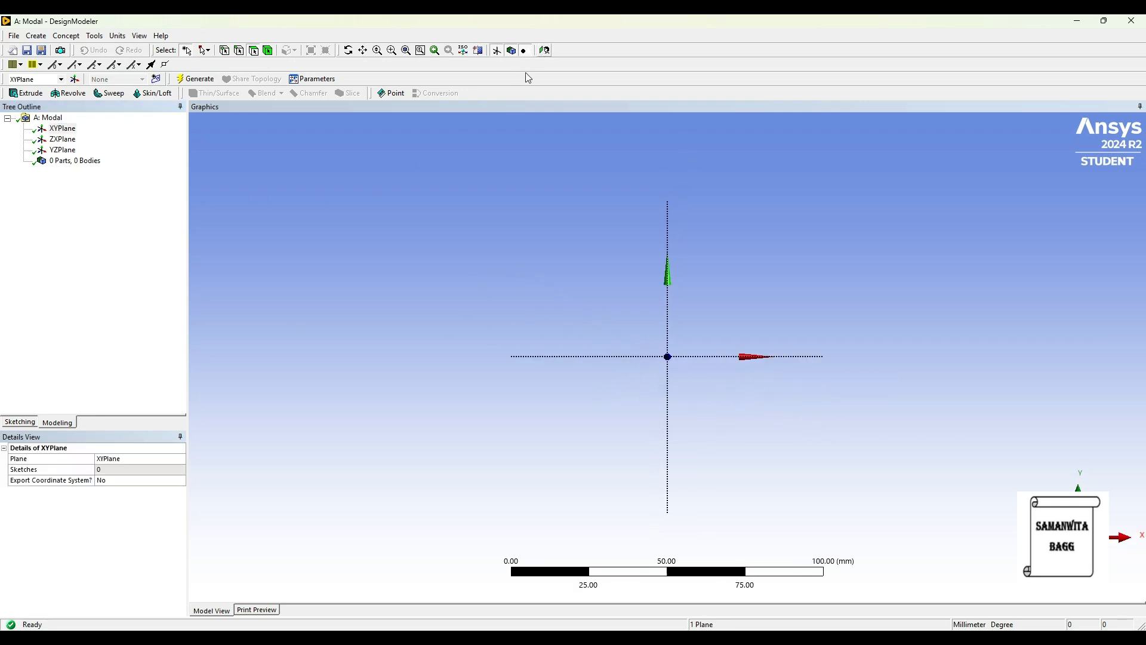
left_click(14, 422)
left_click(34, 223)
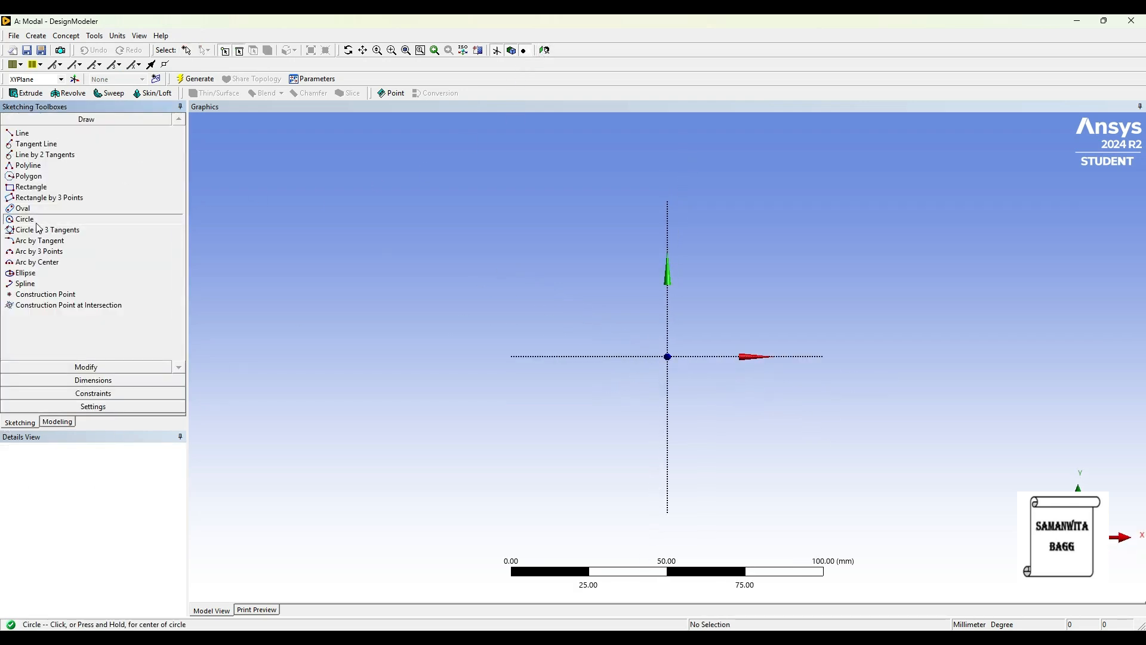
left_click(668, 357)
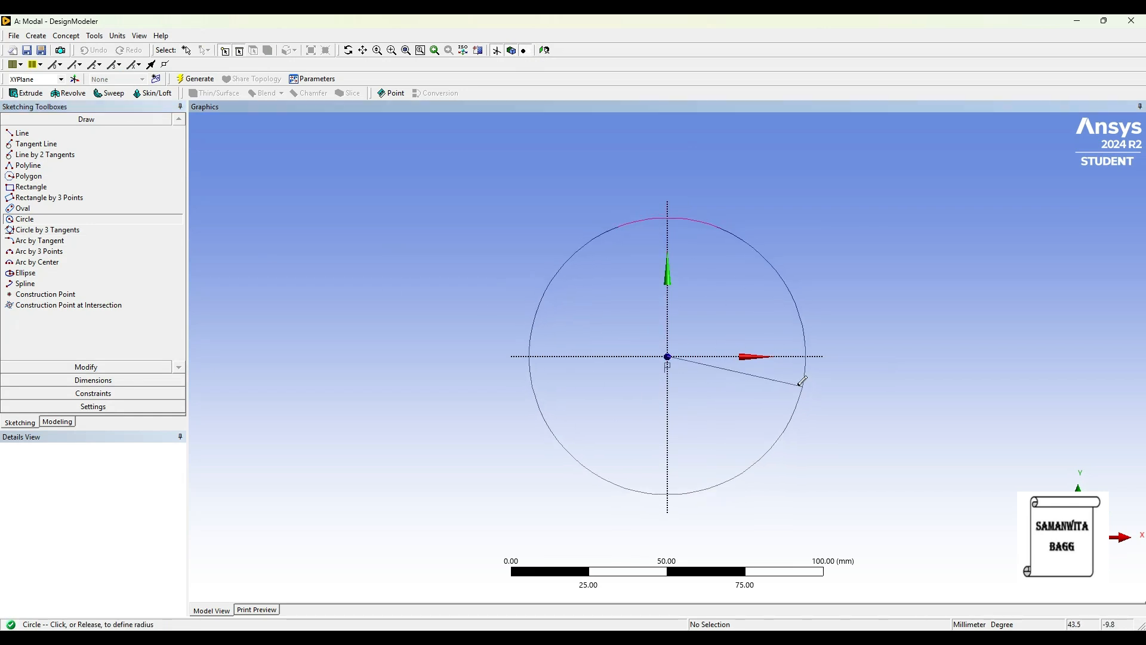
left_click(783, 377)
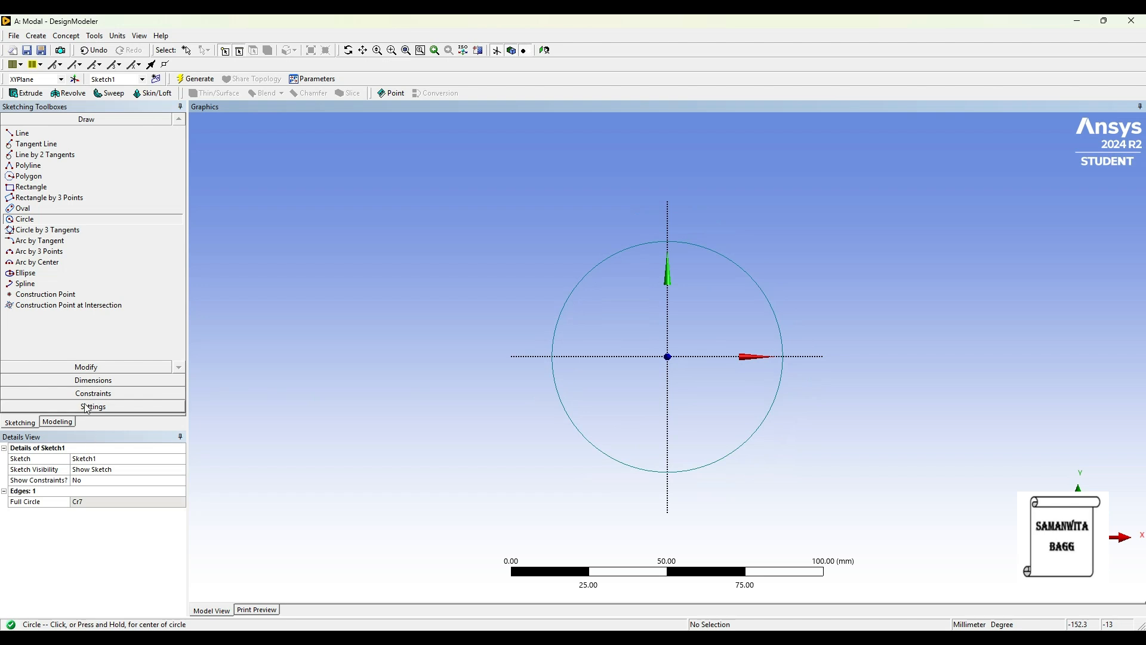
Dimension the circle's diameter and set it to 480 mm.
left_click(105, 381)
left_click(759, 289)
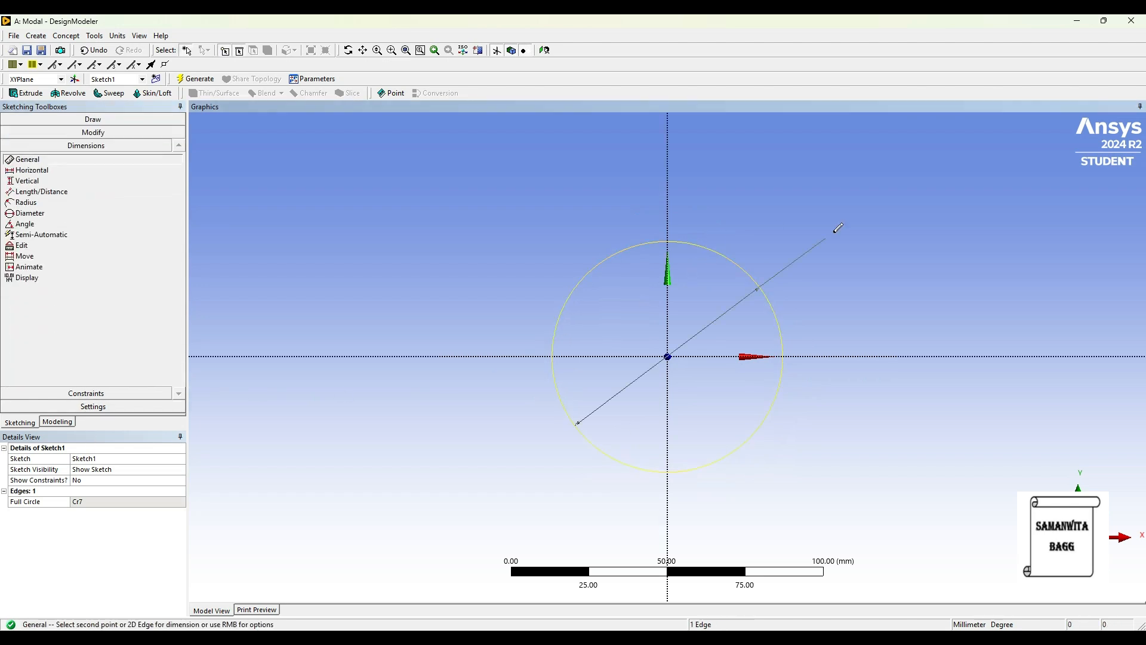
left_click(830, 234)
left_click(103, 501)
type("48")
key("Return")
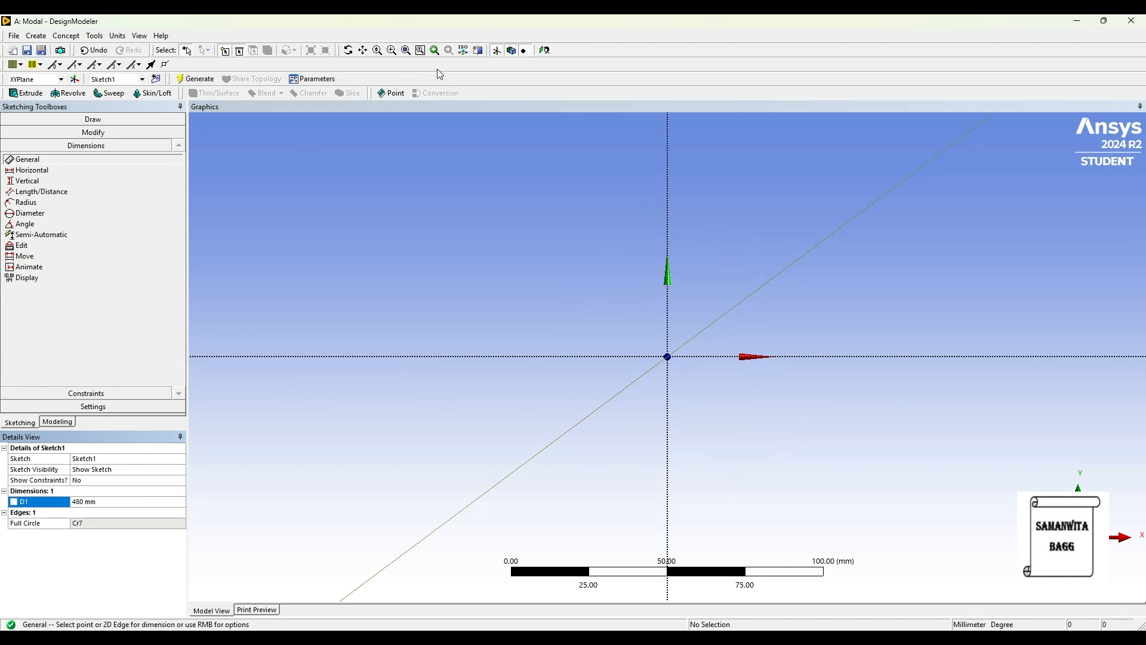
left_click(544, 50)
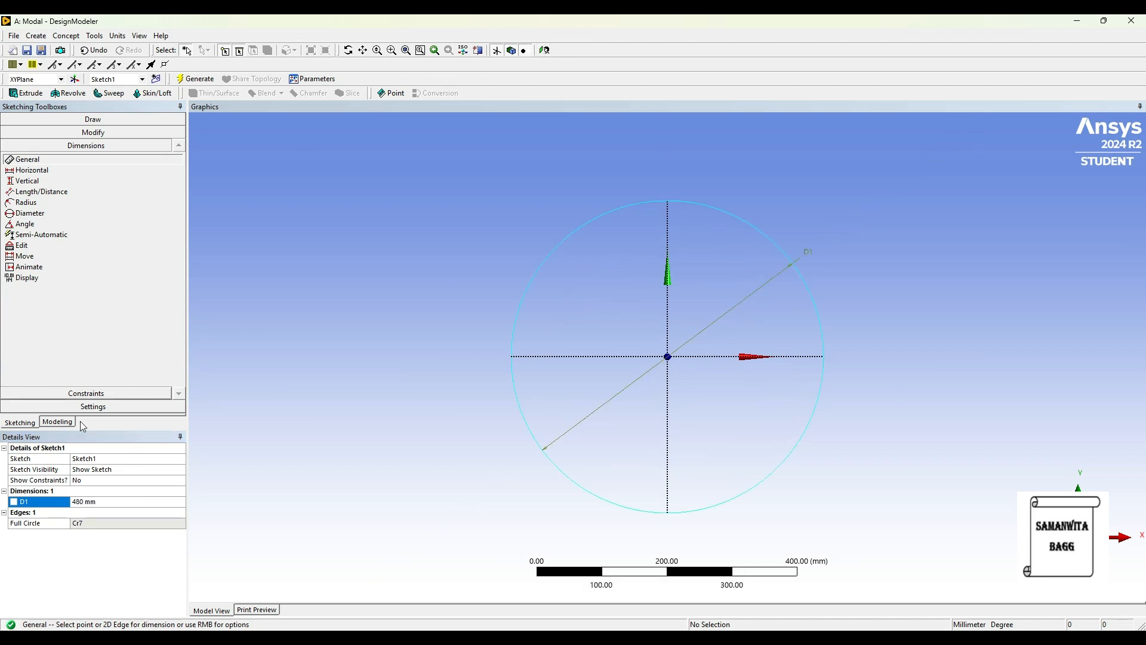
Extrude the circle sketch 2000 mm with Add Material and generate the solid cylinder.
left_click(56, 422)
left_click(27, 93)
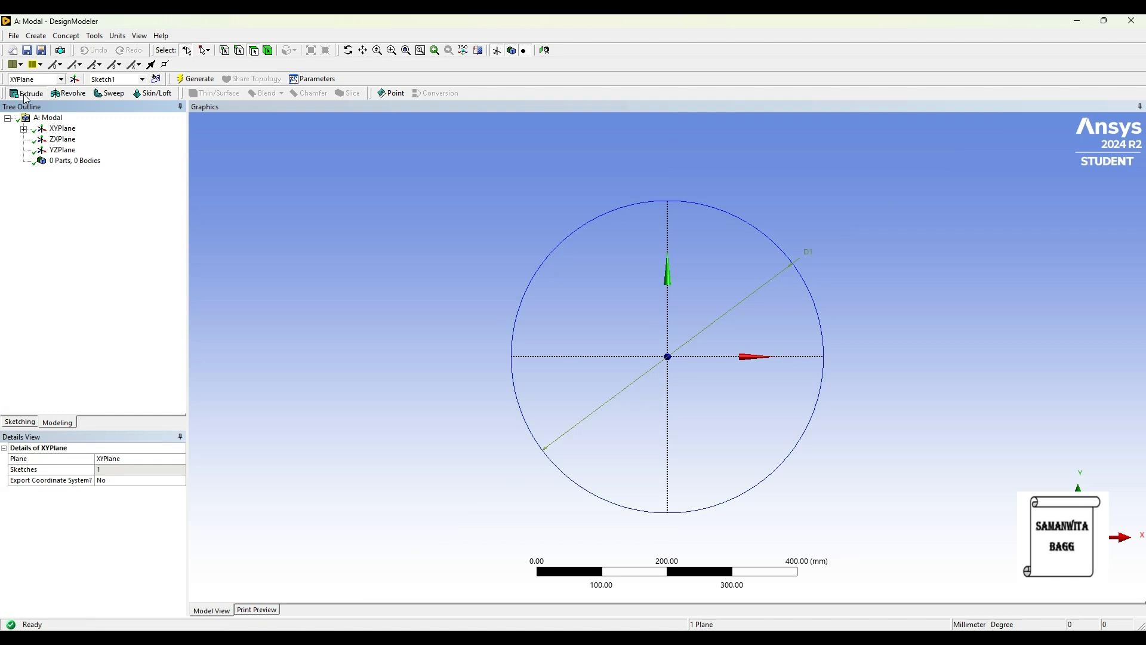
left_click(24, 128)
left_click(77, 139)
left_click(95, 469)
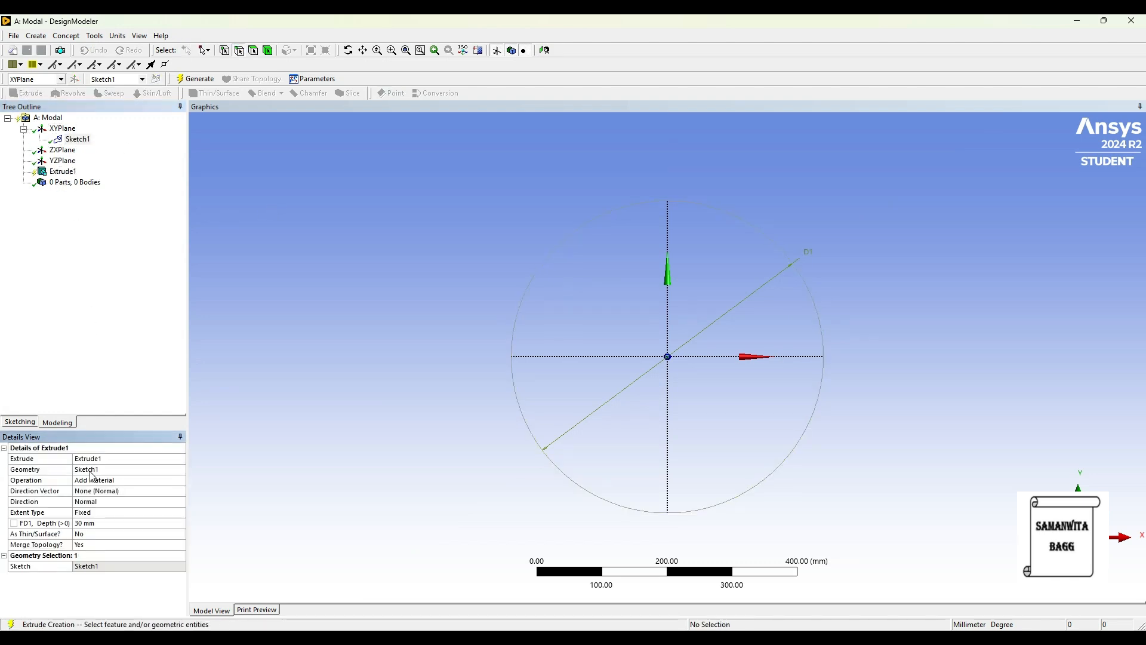
left_click(99, 525)
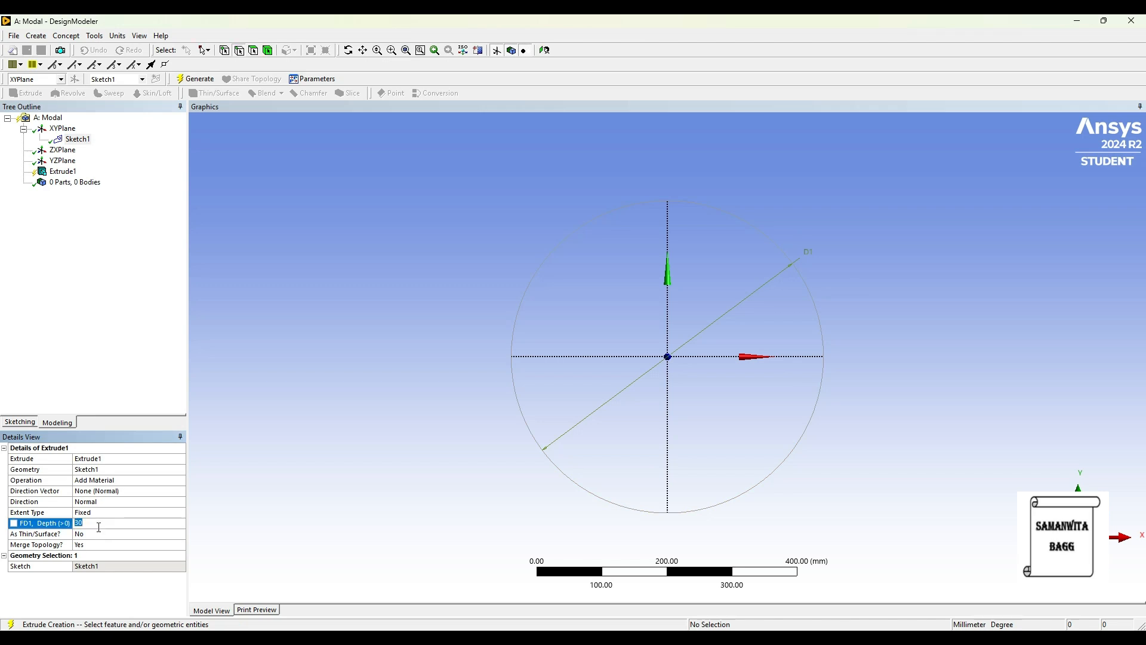
key("Return")
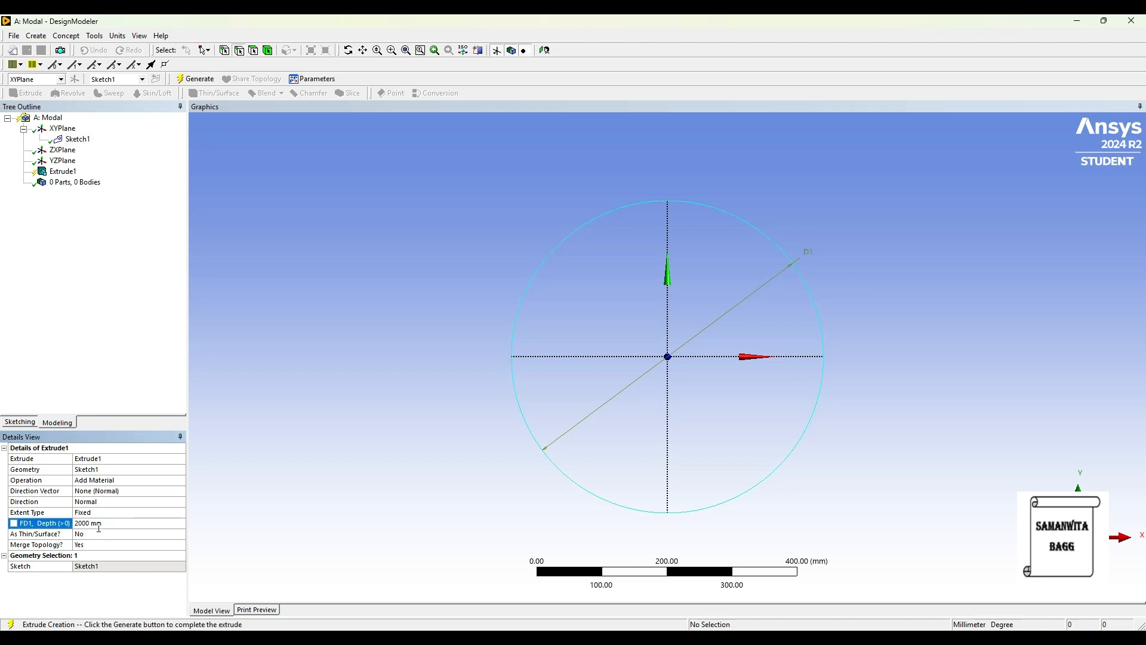
left_click(195, 78)
middle_click_drag(444, 259, 507, 328)
scroll(428, 225, "down", 5)
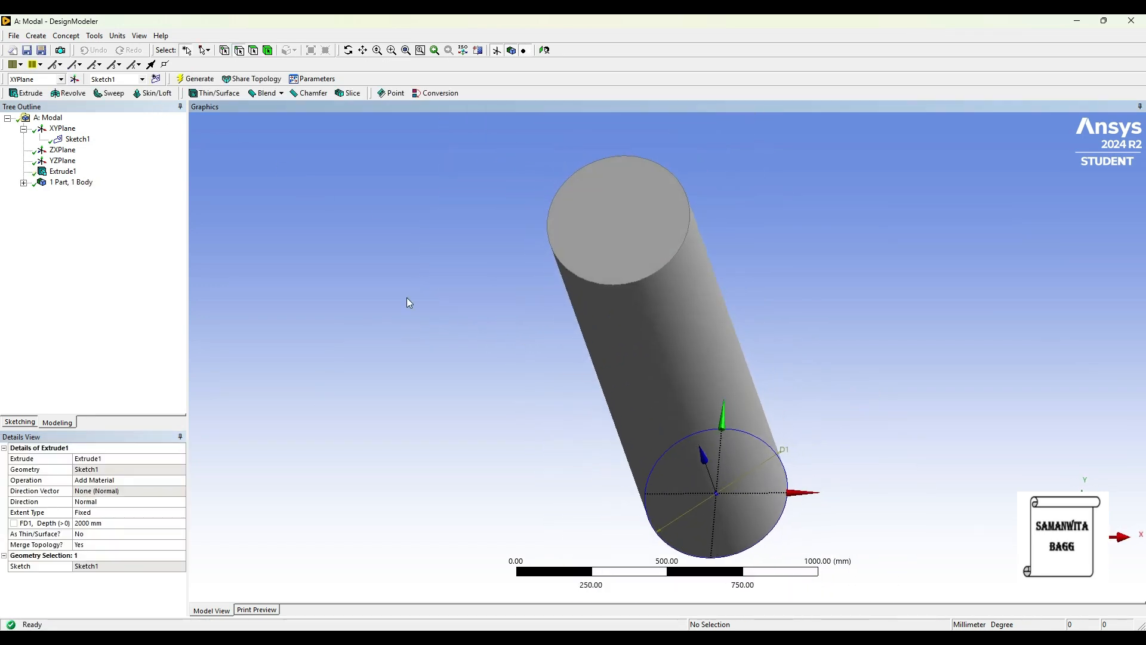
Create a second sketch on the XY plane and open it for sketching.
left_click(545, 50)
left_click(64, 128)
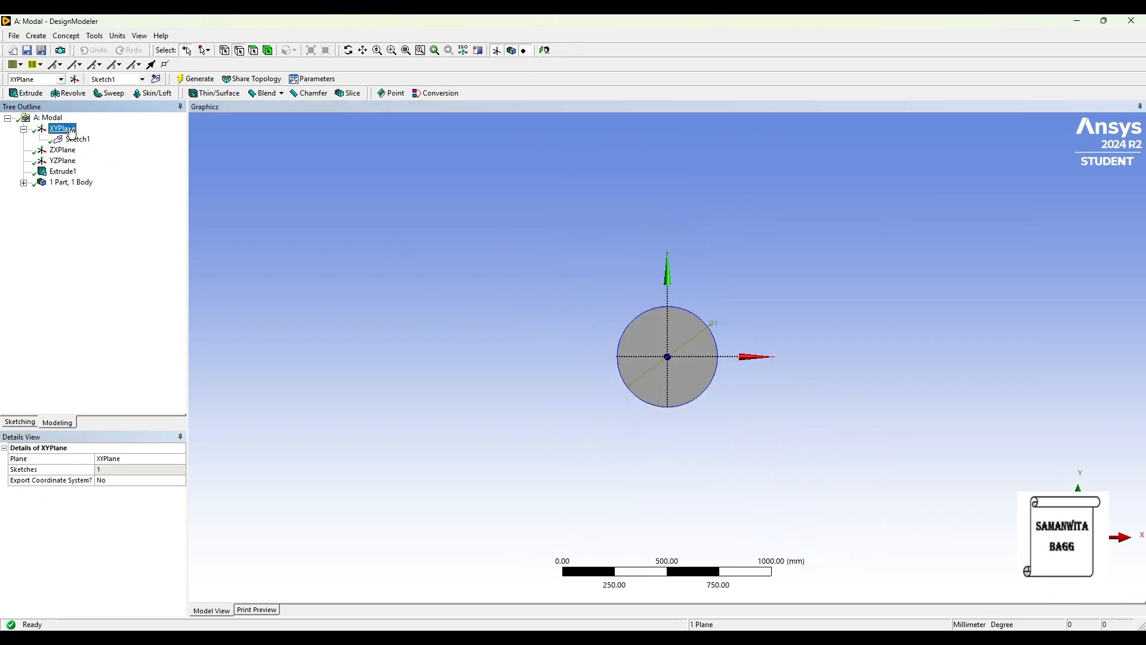
left_click(155, 79)
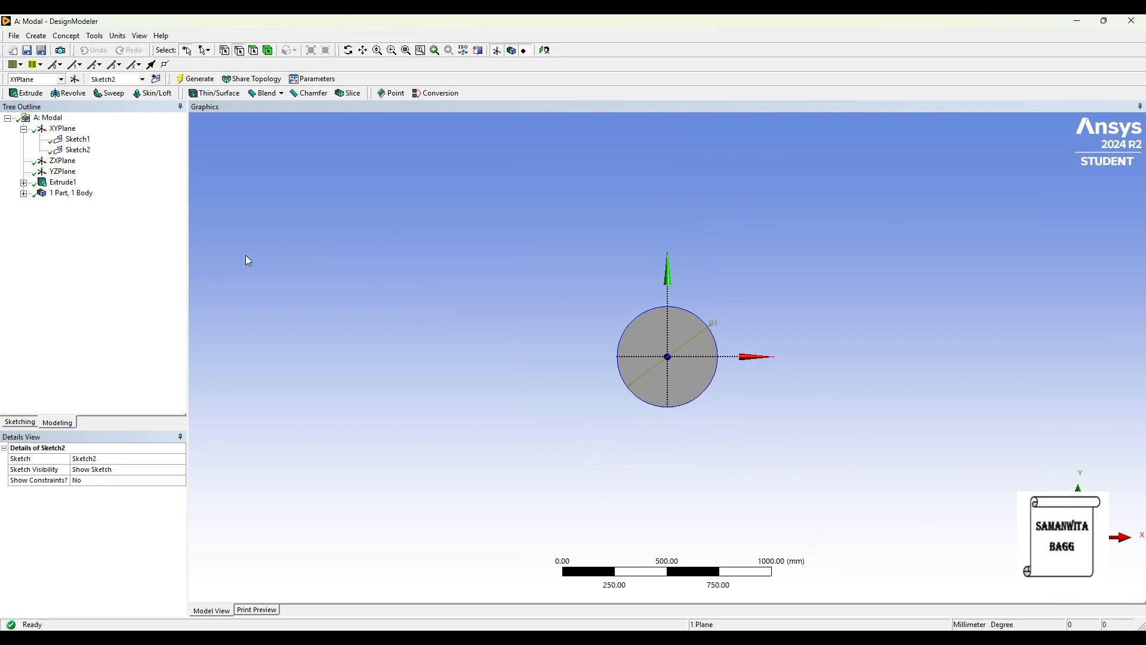
left_click(77, 150)
left_click(18, 422)
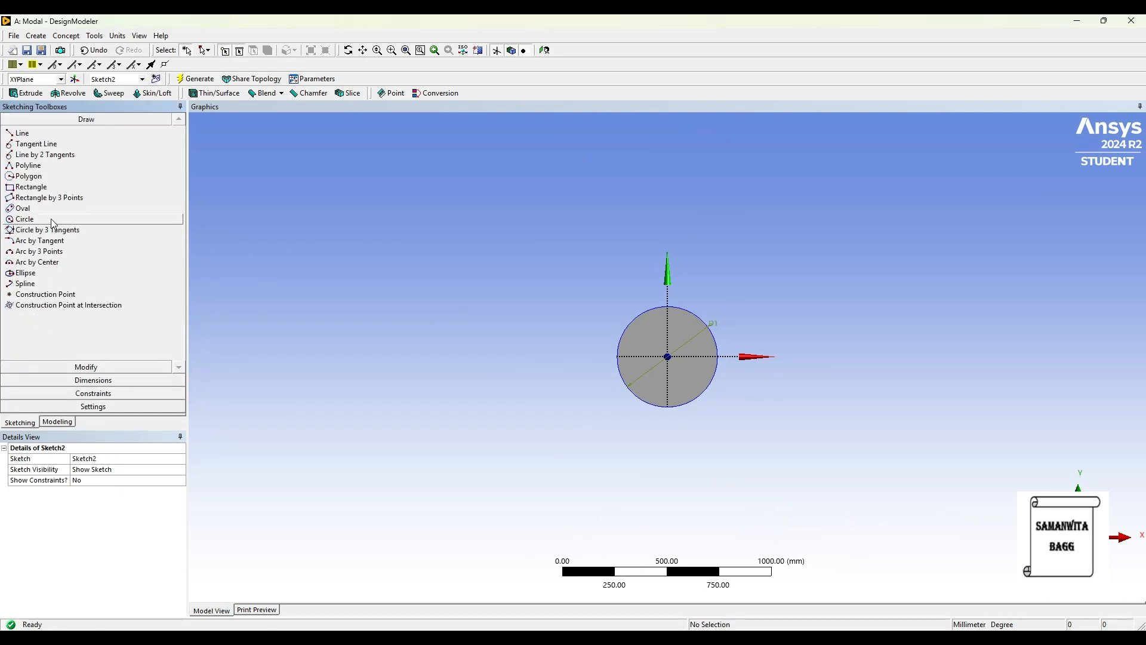
Draw two circles centred on the origin, one matching the cylinder's edge and a larger one about 578 mm in diameter.
left_click(24, 219)
scroll(688, 371, "up", 3)
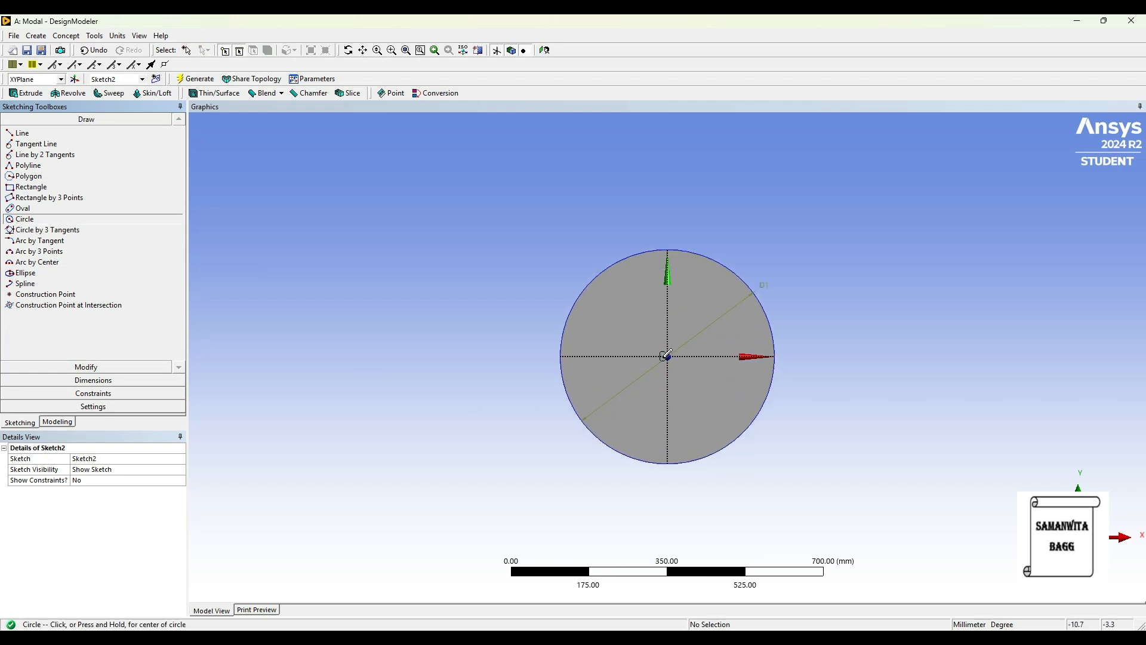
left_click(668, 356)
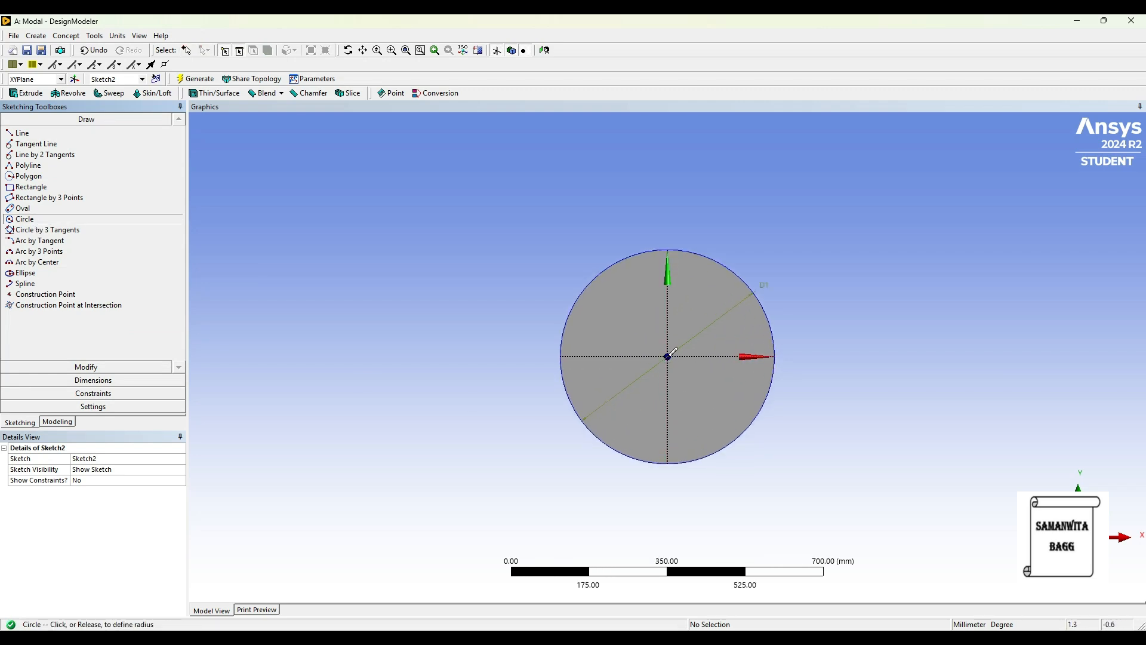
left_click(774, 330)
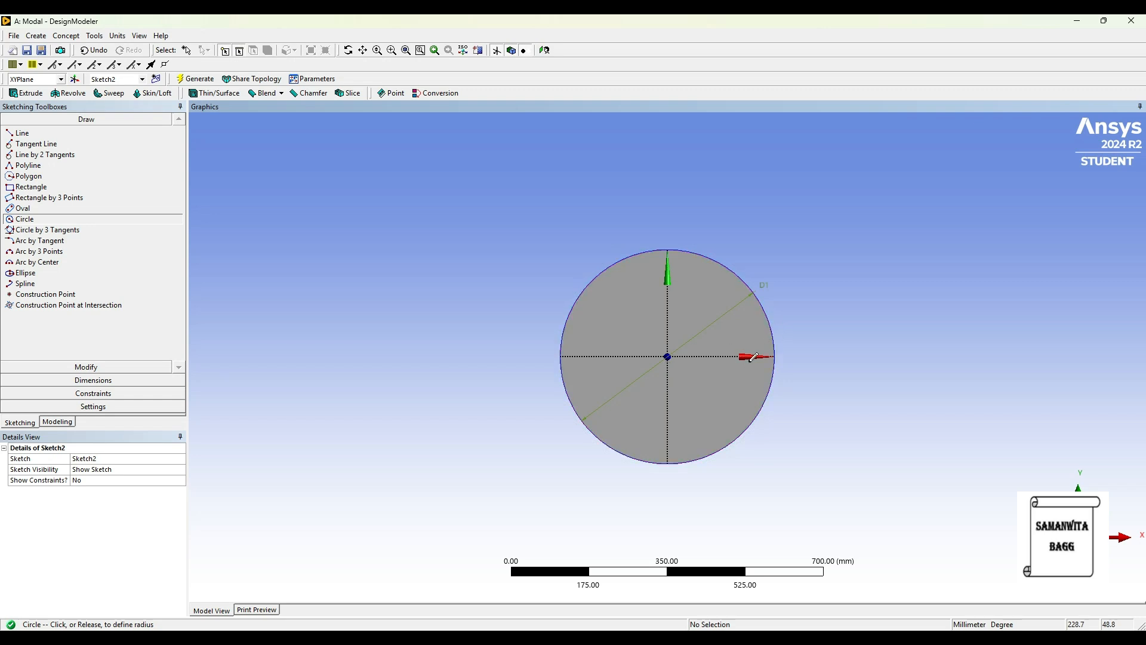
left_click(667, 356)
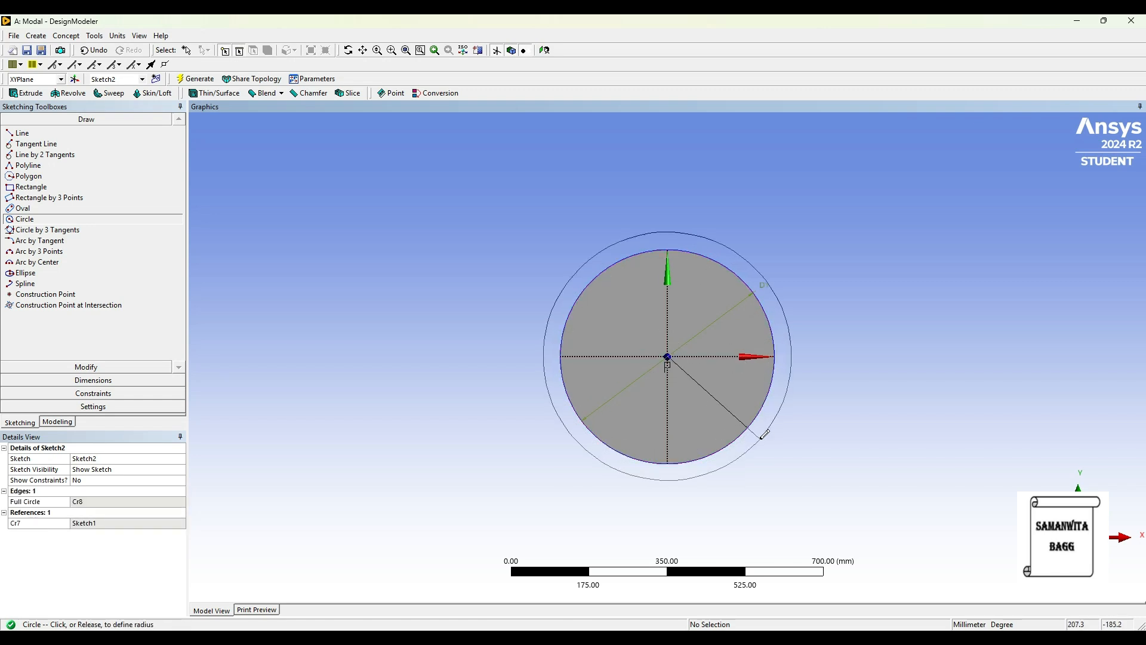
left_click(667, 228)
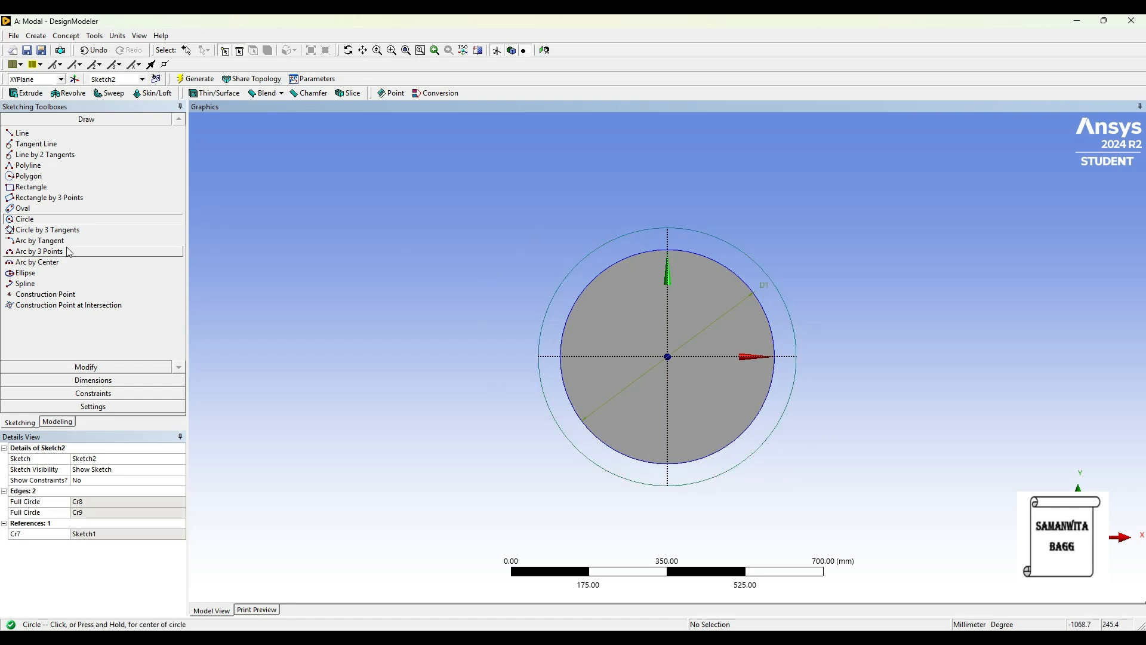
Dimension the outer circle's diameter and set it to 500 mm.
left_click(94, 381)
left_click(746, 247)
left_click(793, 214)
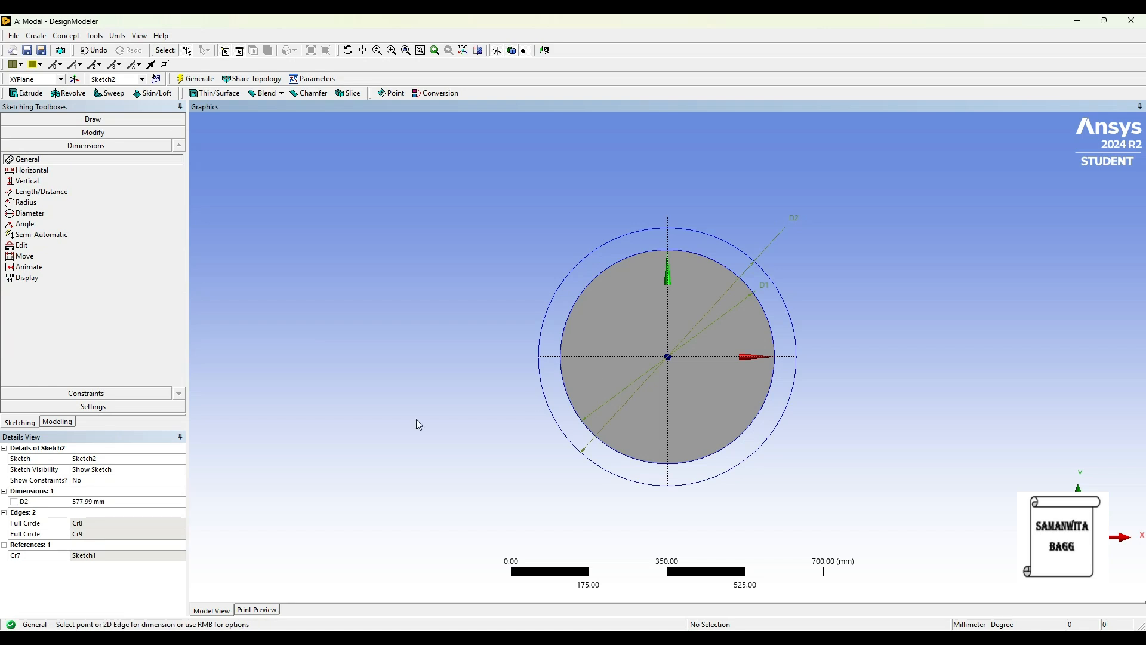
left_click(119, 501)
type("500")
key("Return")
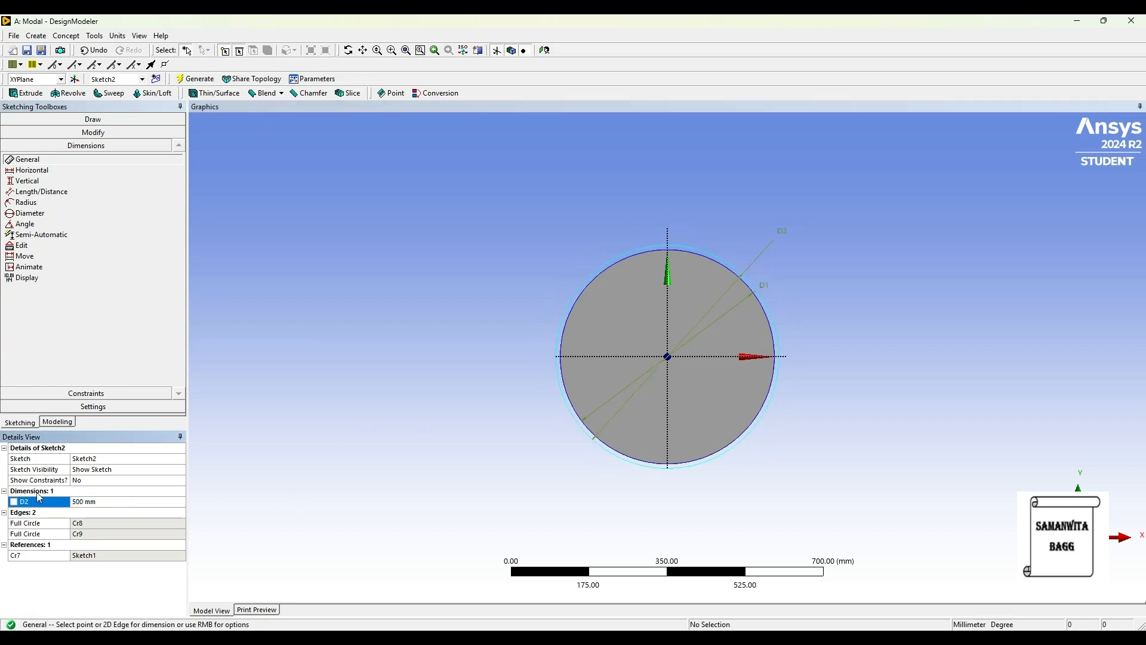
Extrude the ring sketch 2000 mm as a separate body with the Add Frozen operation and generate it.
left_click(57, 422)
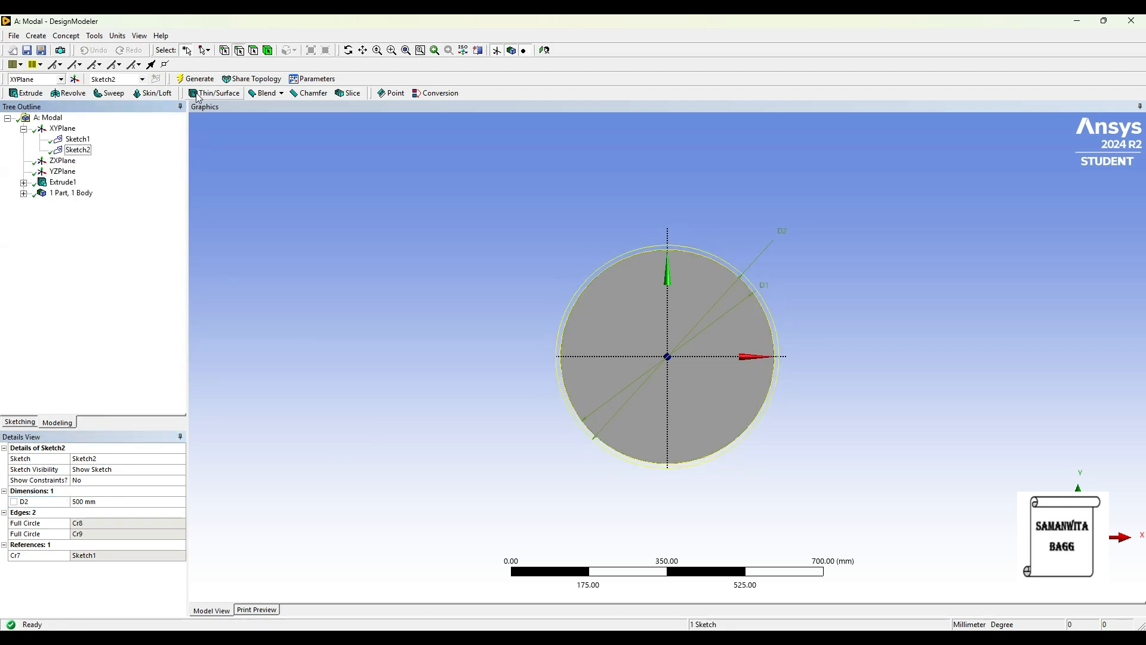
left_click(26, 93)
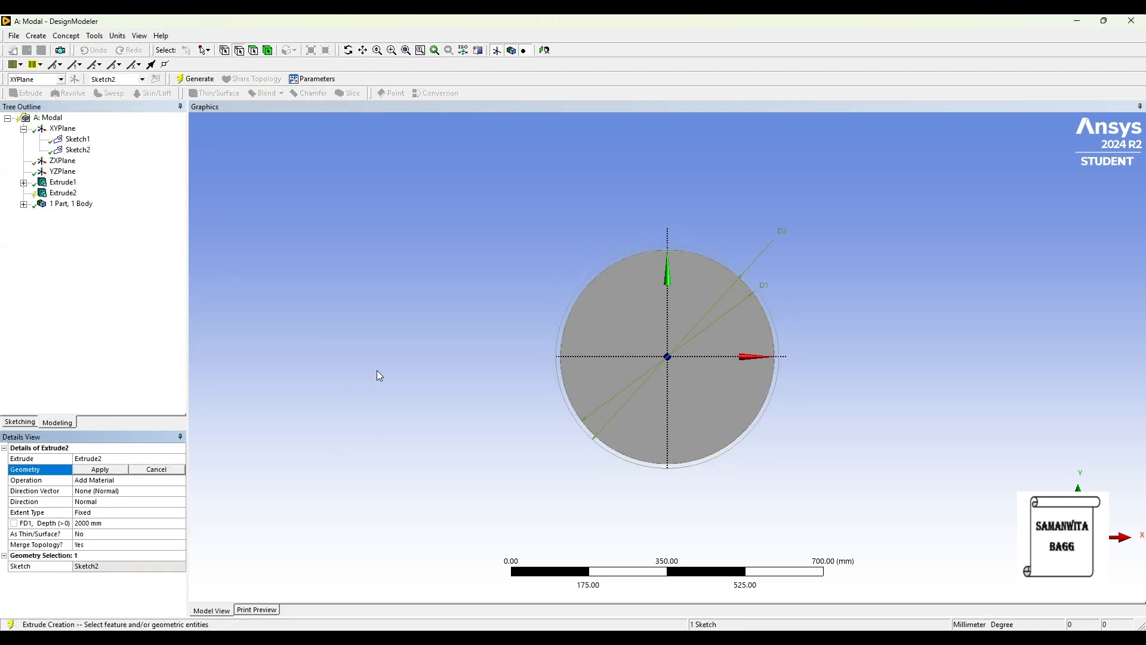
left_click(78, 150)
left_click(96, 471)
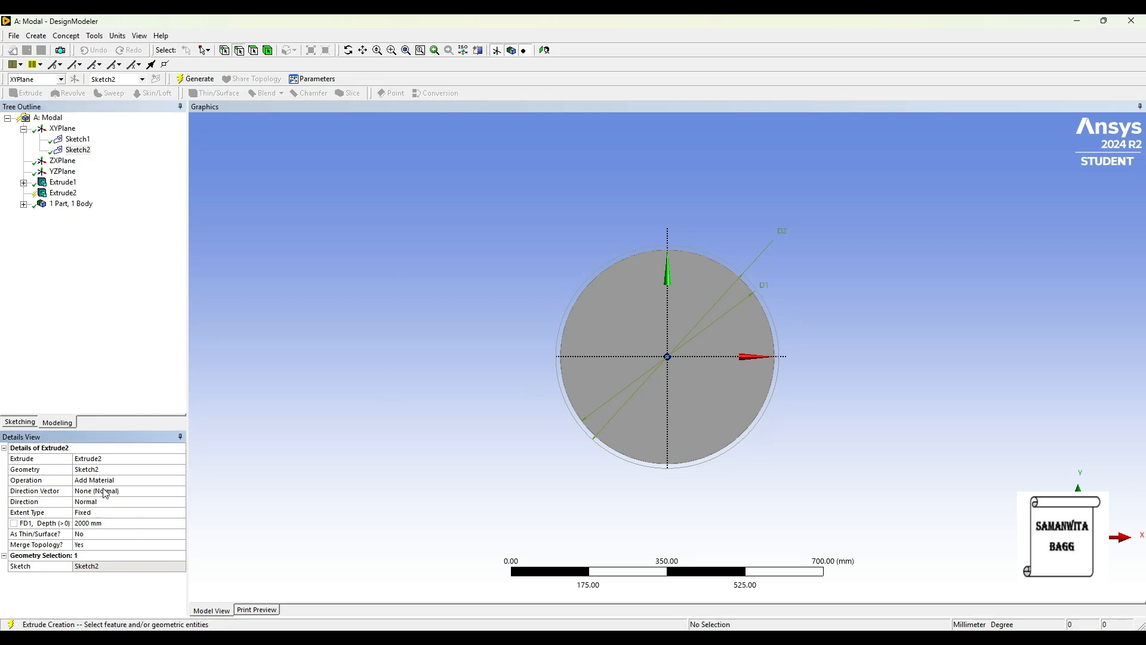
left_click(137, 480)
left_click(180, 480)
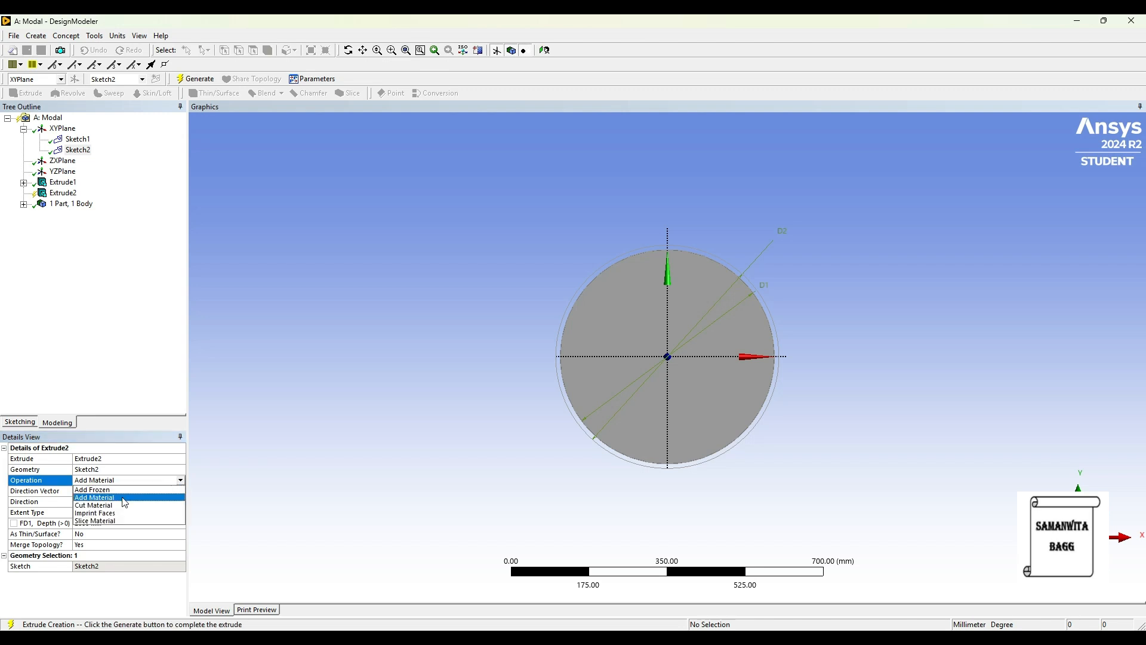
left_click(120, 490)
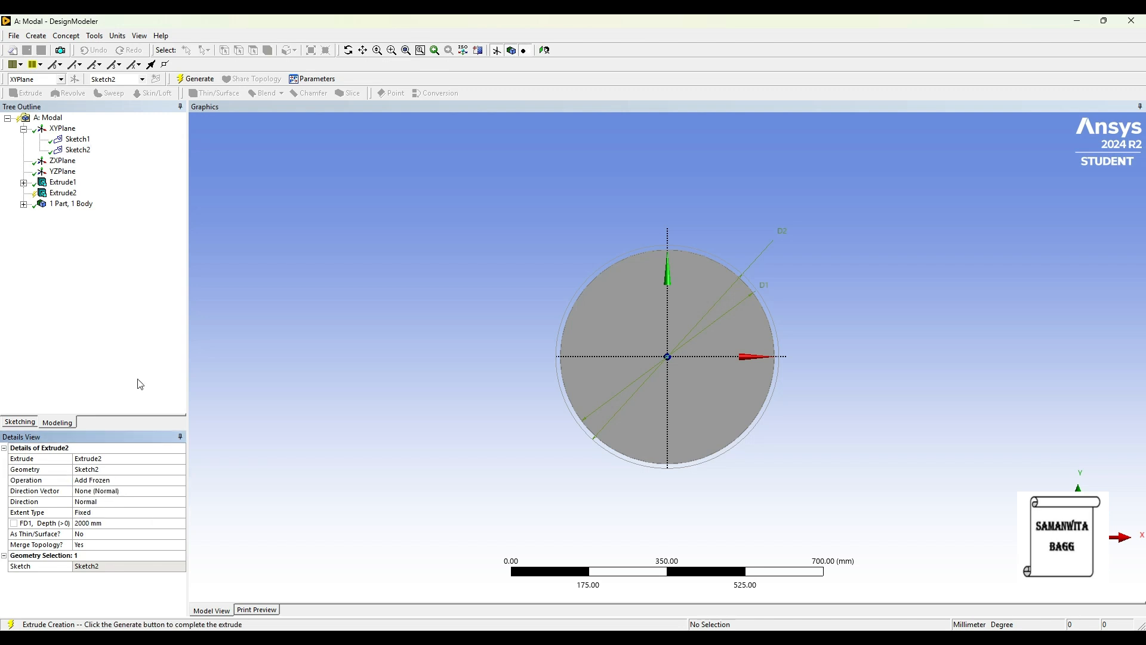
left_click(195, 79)
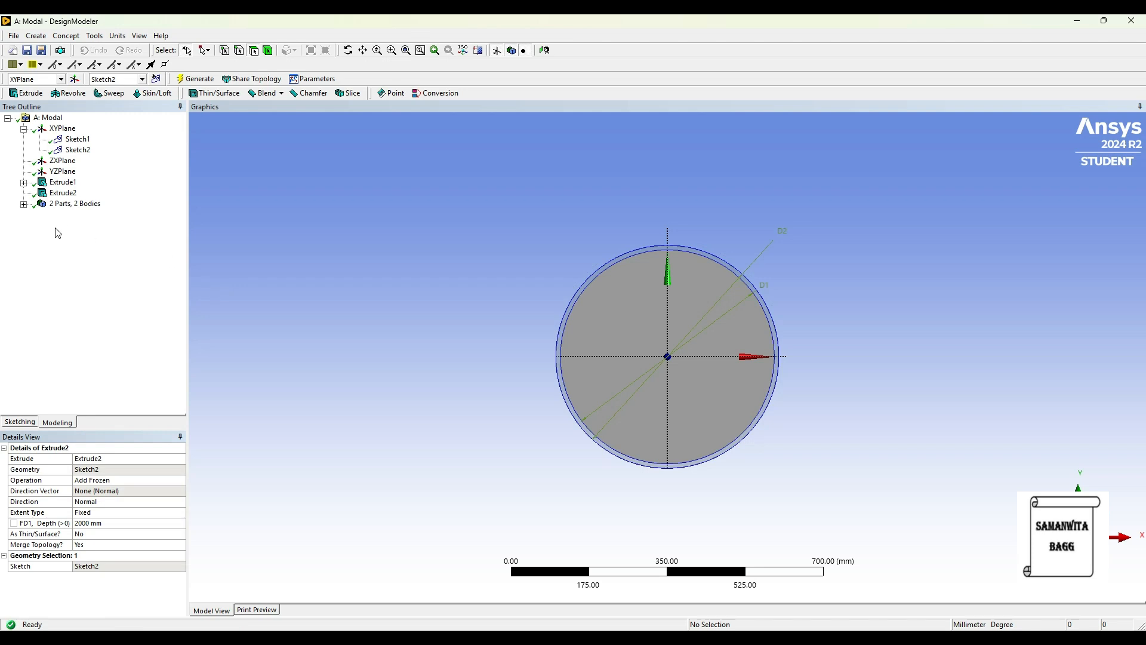
Identify the outer tube among the two solid bodies and rename it steel.
left_click(24, 204)
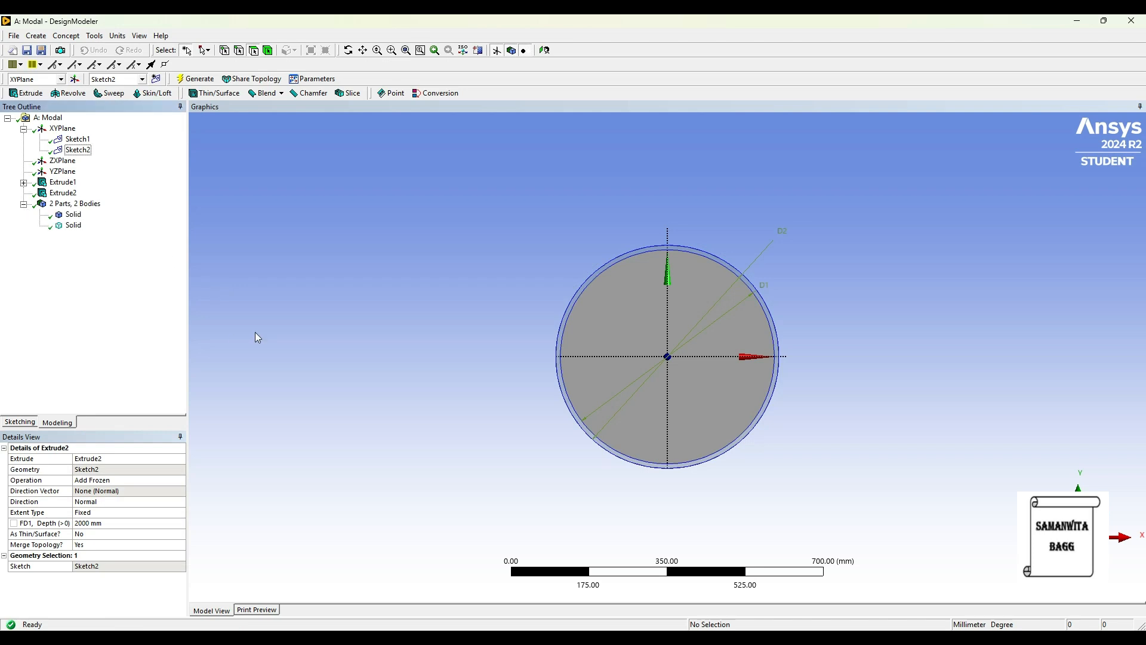
left_click(73, 214)
middle_click_drag(387, 288, 295, 302)
scroll(295, 304, "down", 4)
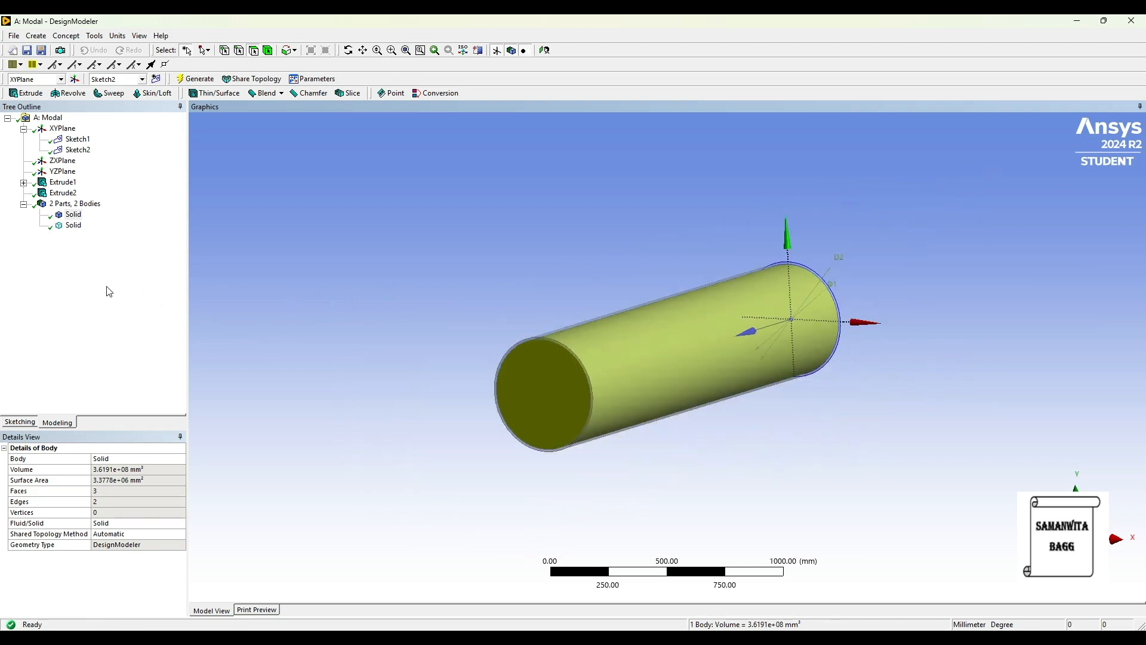
left_click(73, 225)
middle_click_drag(506, 395, 492, 374)
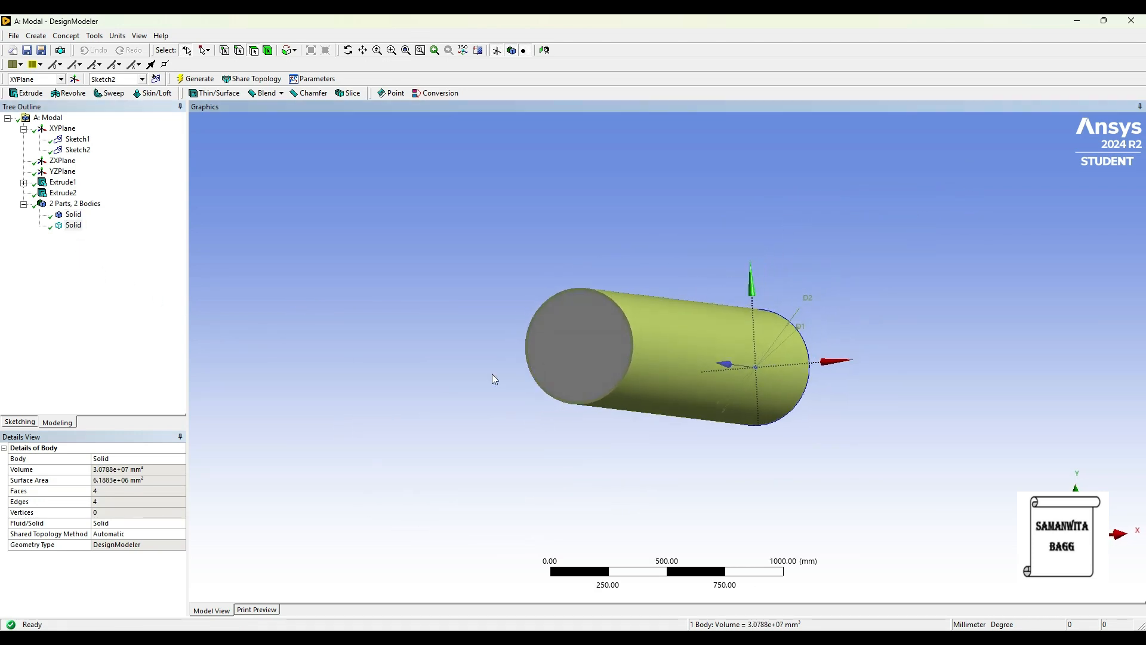
right_click(76, 232)
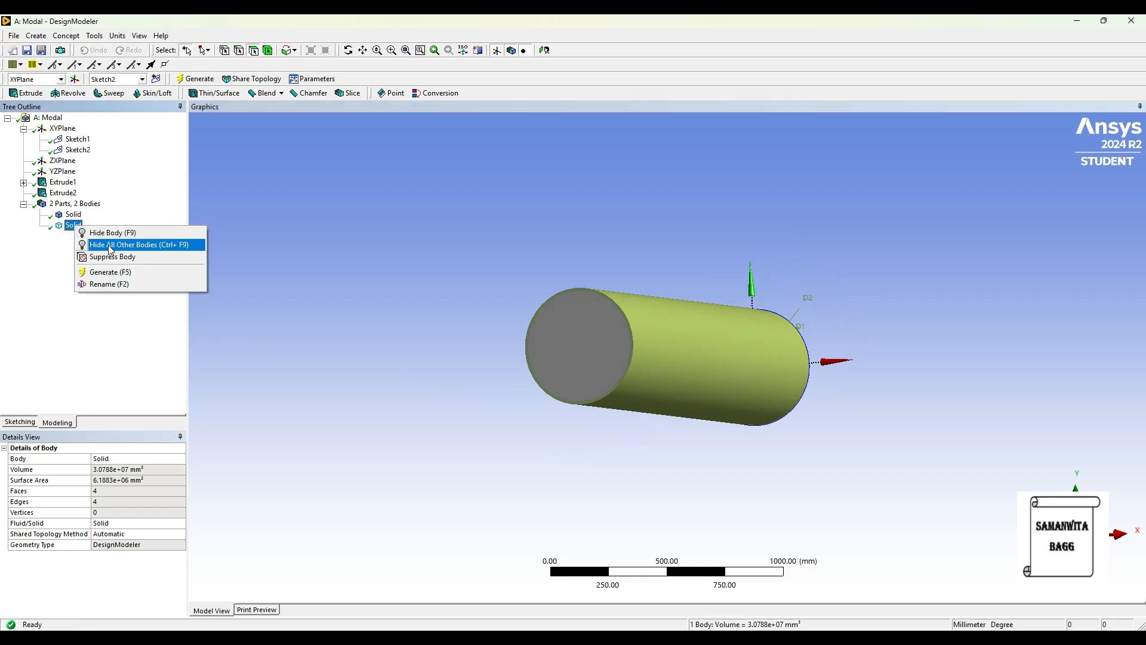
left_click(106, 288)
type("steel")
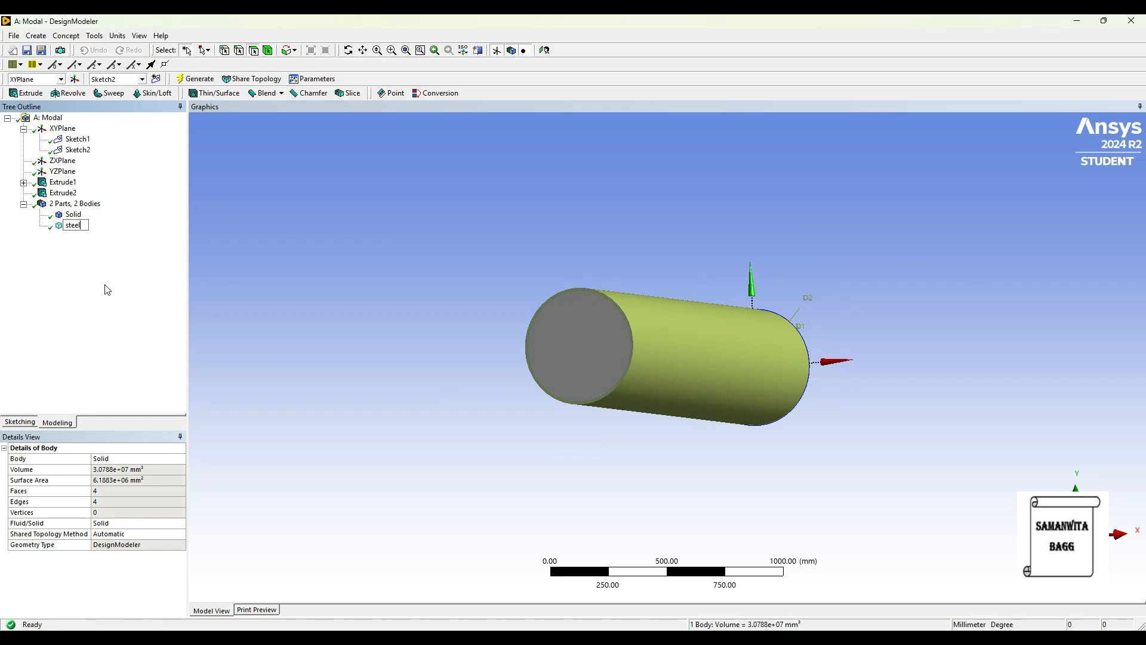
key("Return")
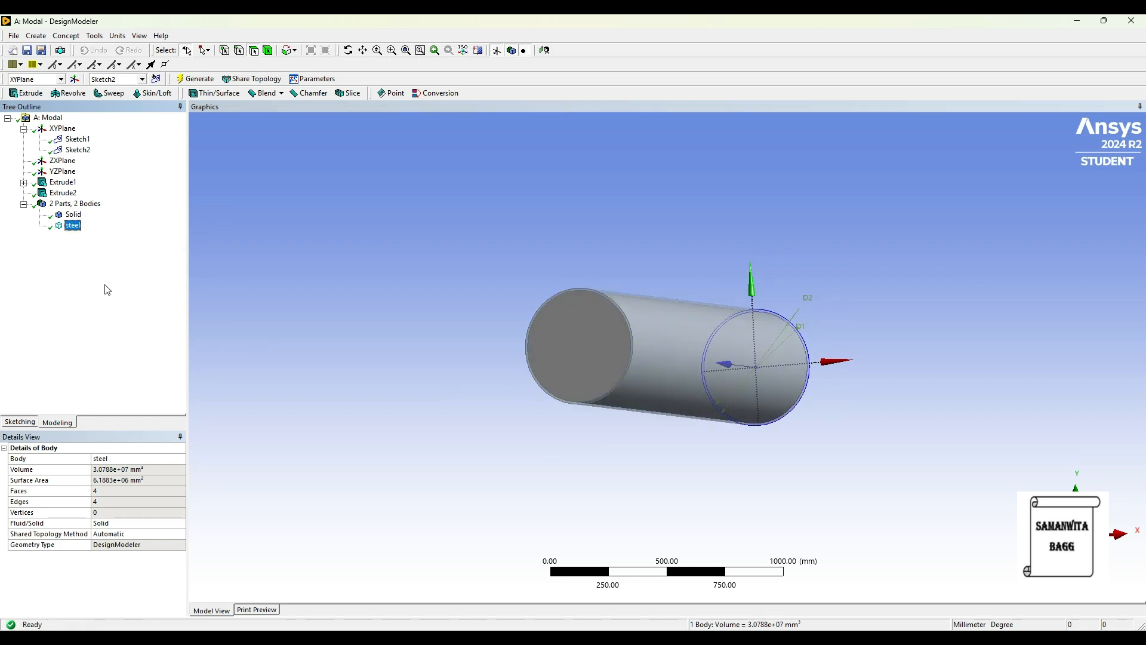
Rename the inner solid cylinder body concrete.
left_click(74, 215)
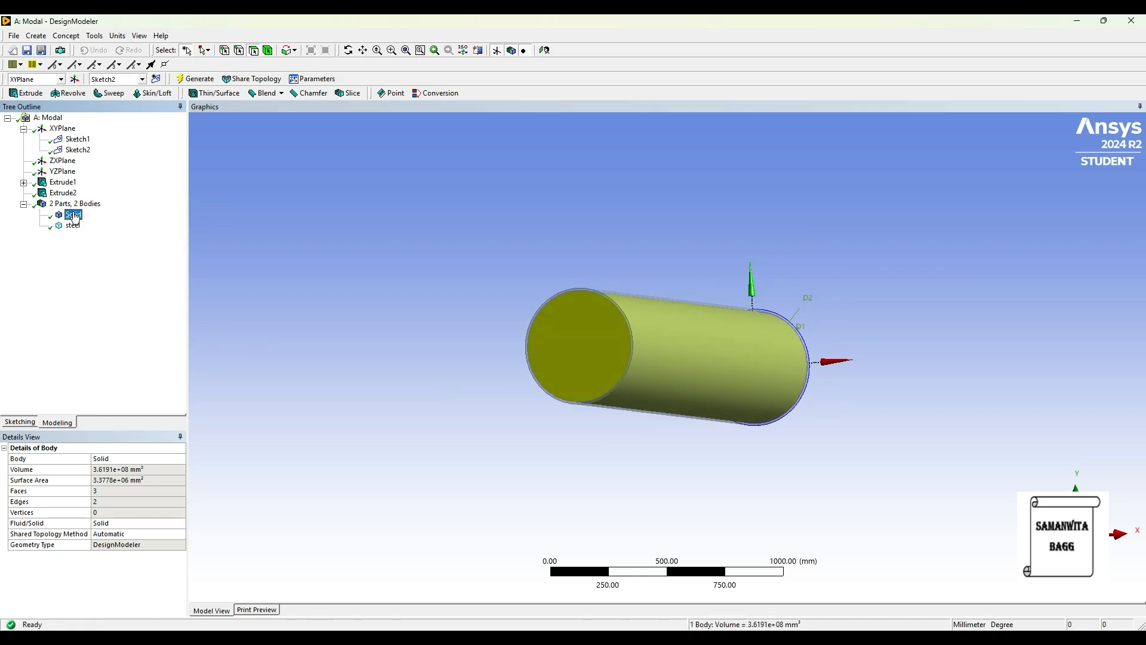
right_click(74, 217)
key("Return")
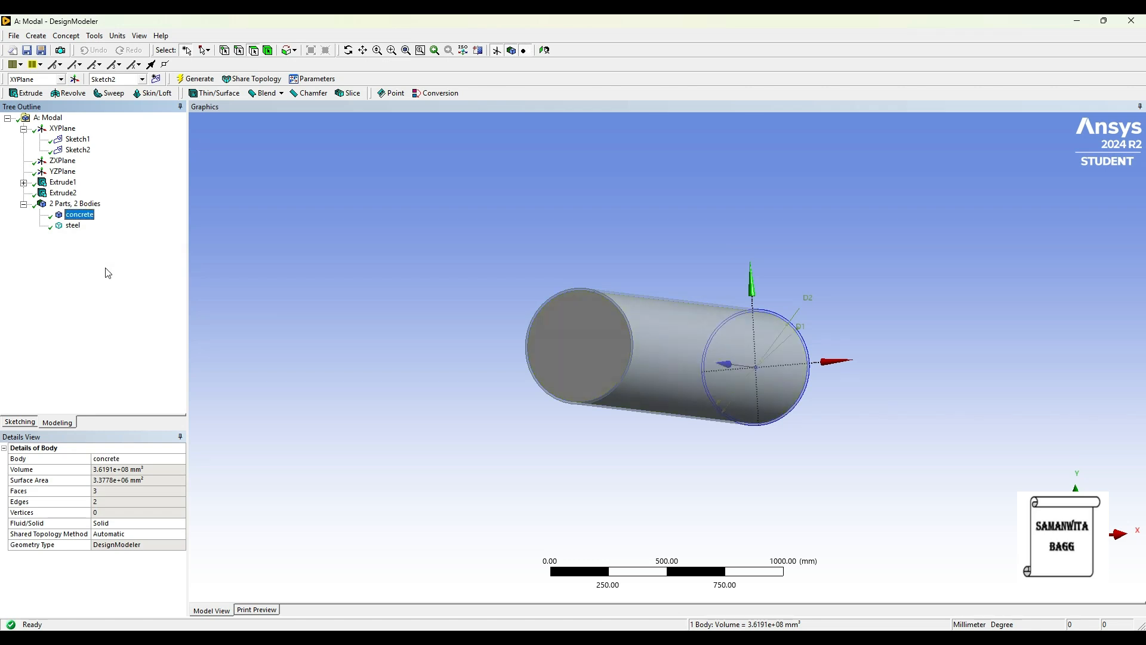
middle_click_drag(572, 382, 610, 379)
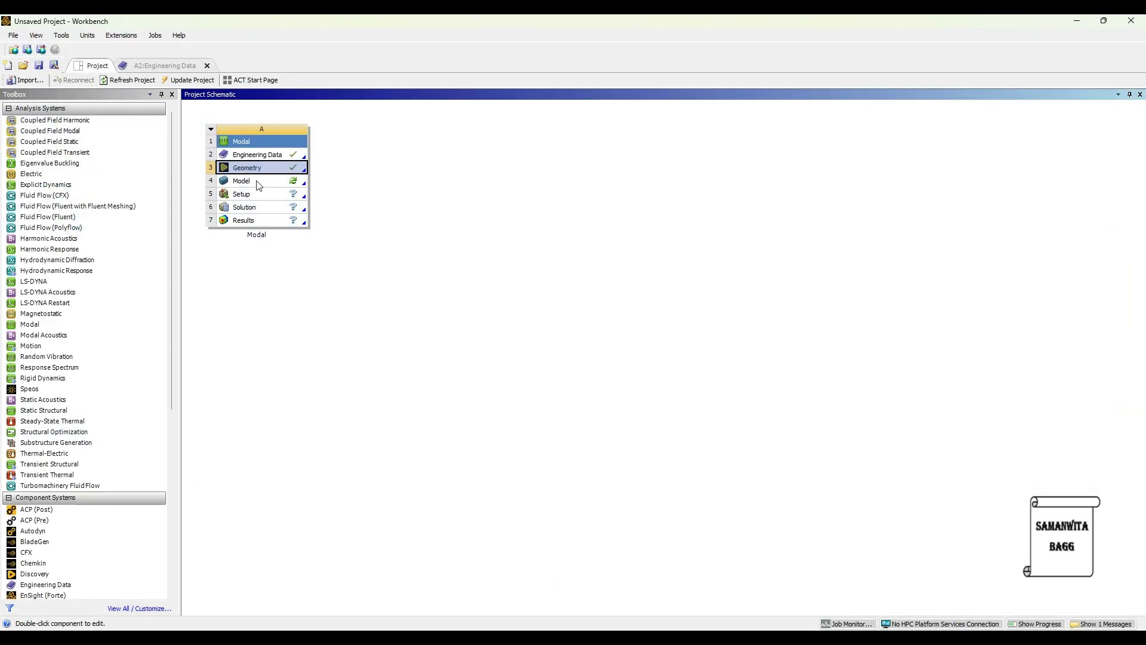
Open the model in Mechanical and assign the Concrete M30 material to the concrete body.
double_click(251, 181)
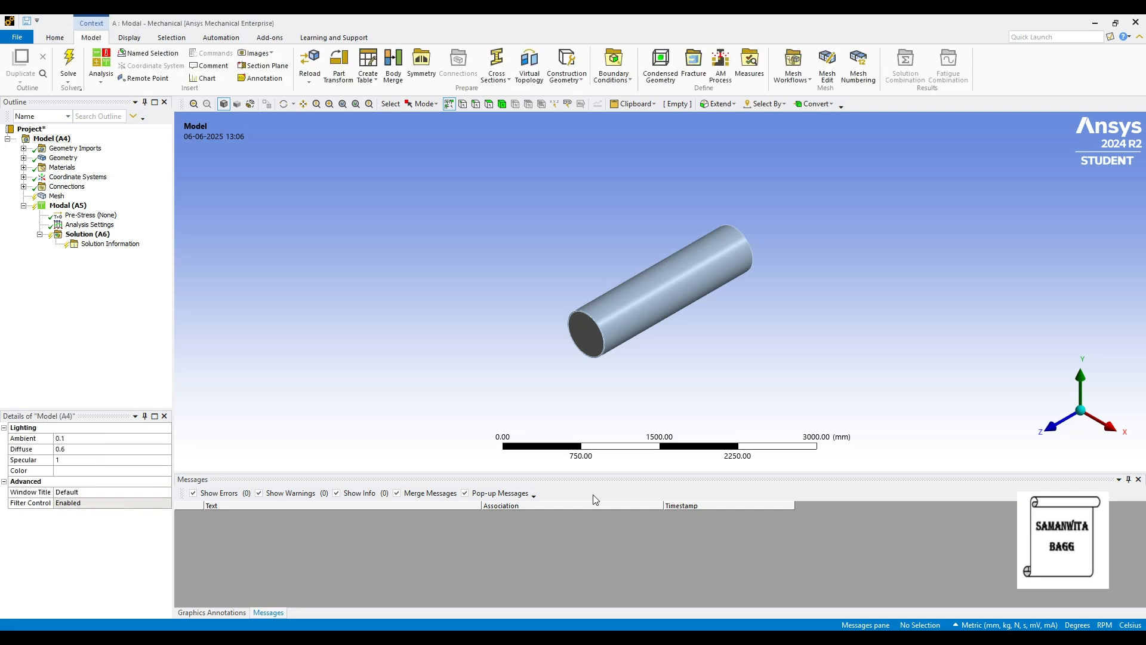
left_click(23, 158)
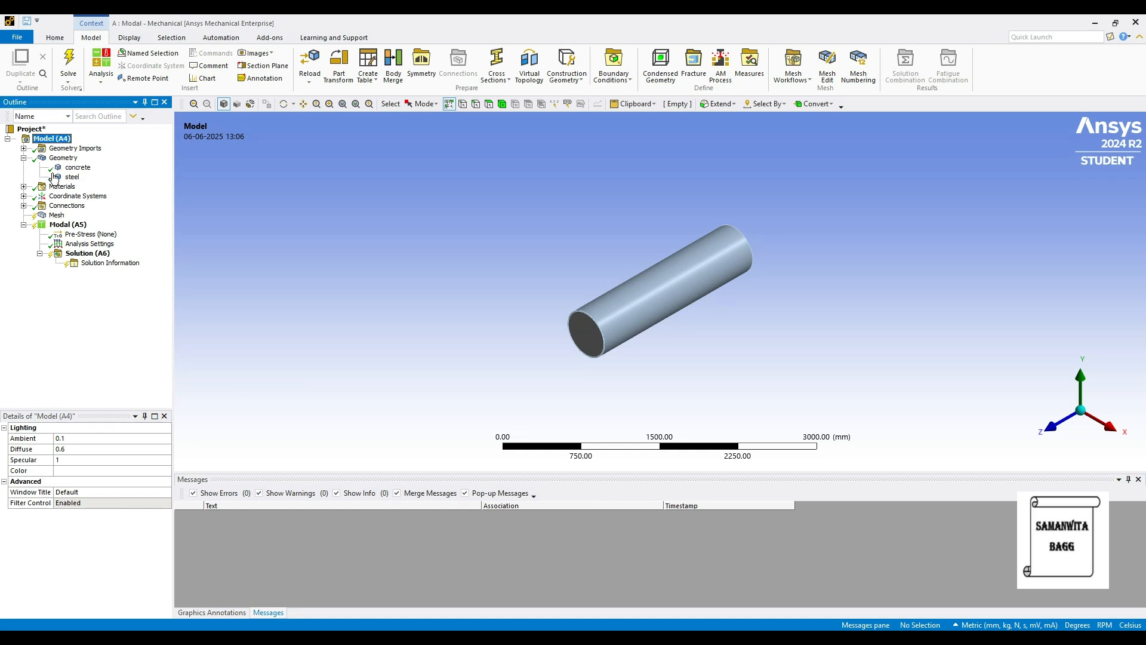
left_click(77, 168)
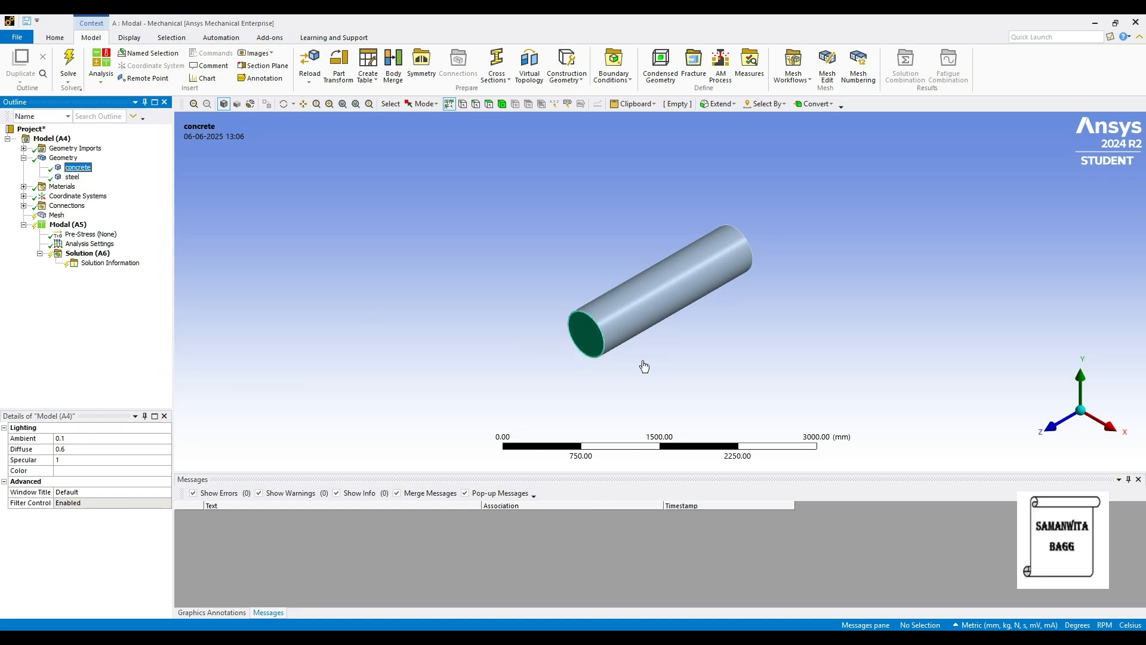
left_click(167, 513)
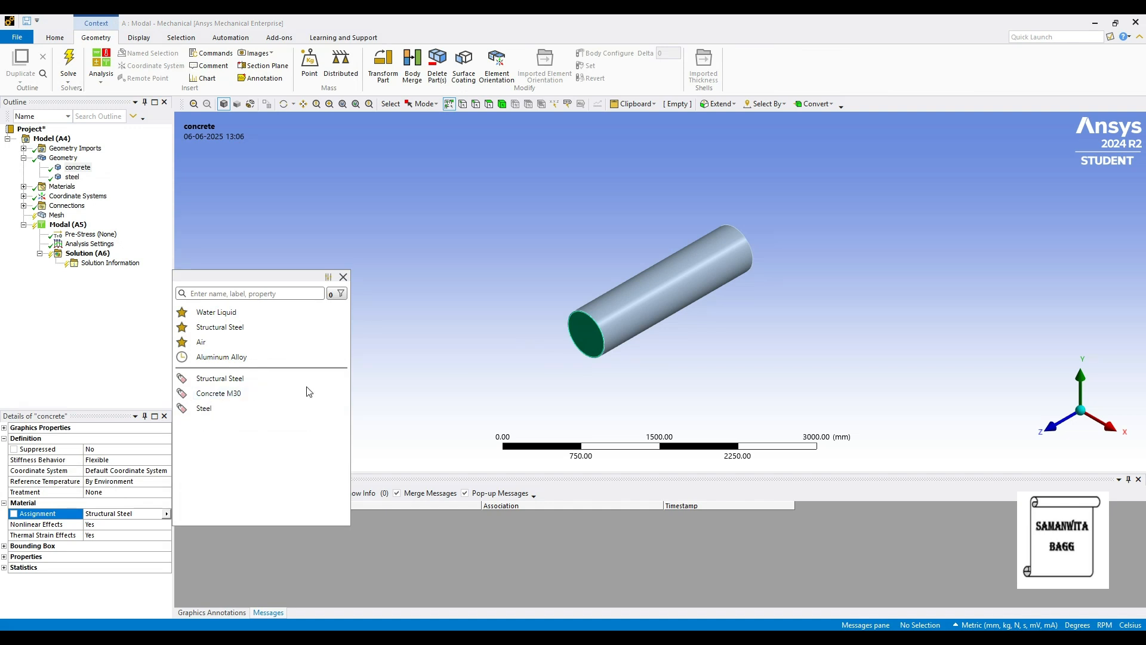
left_click(222, 395)
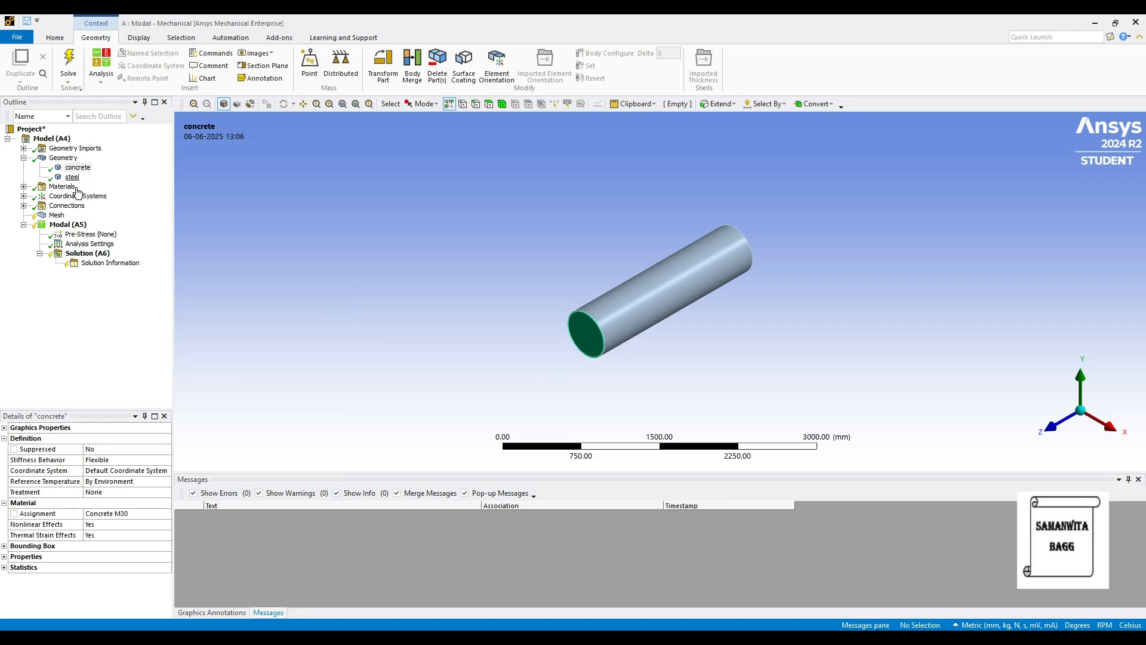
Assign the Steel material to the steel tube body.
left_click(71, 178)
left_click(150, 514)
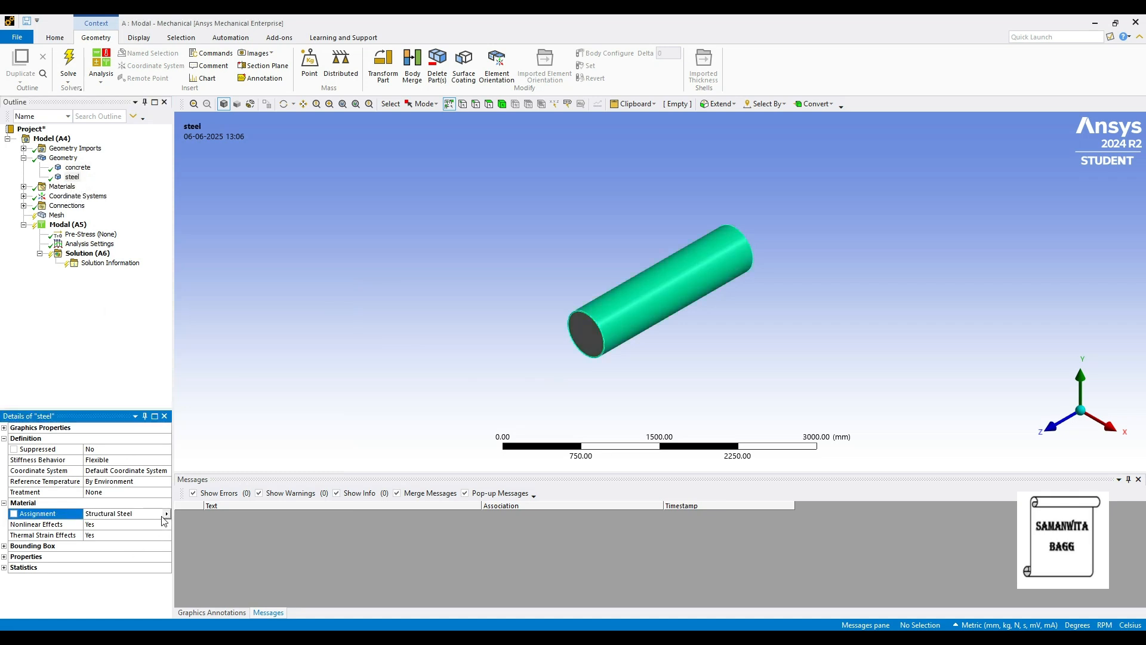
left_click(167, 514)
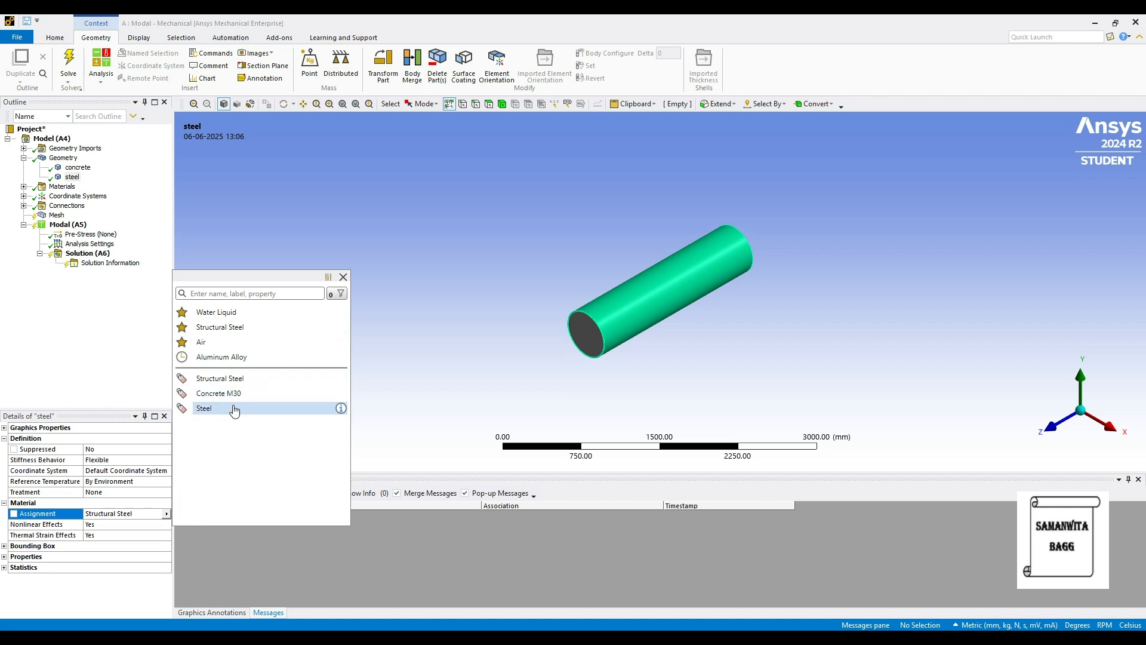
left_click(239, 408)
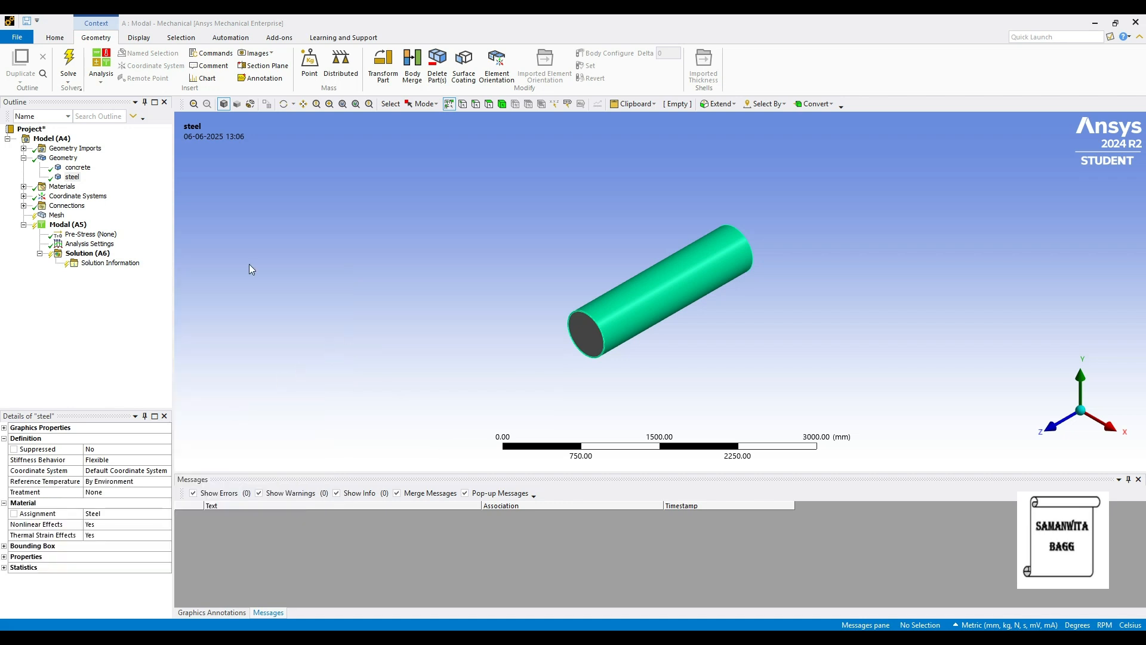
Generate a mesh of both bodies with the default element size.
left_click(56, 215)
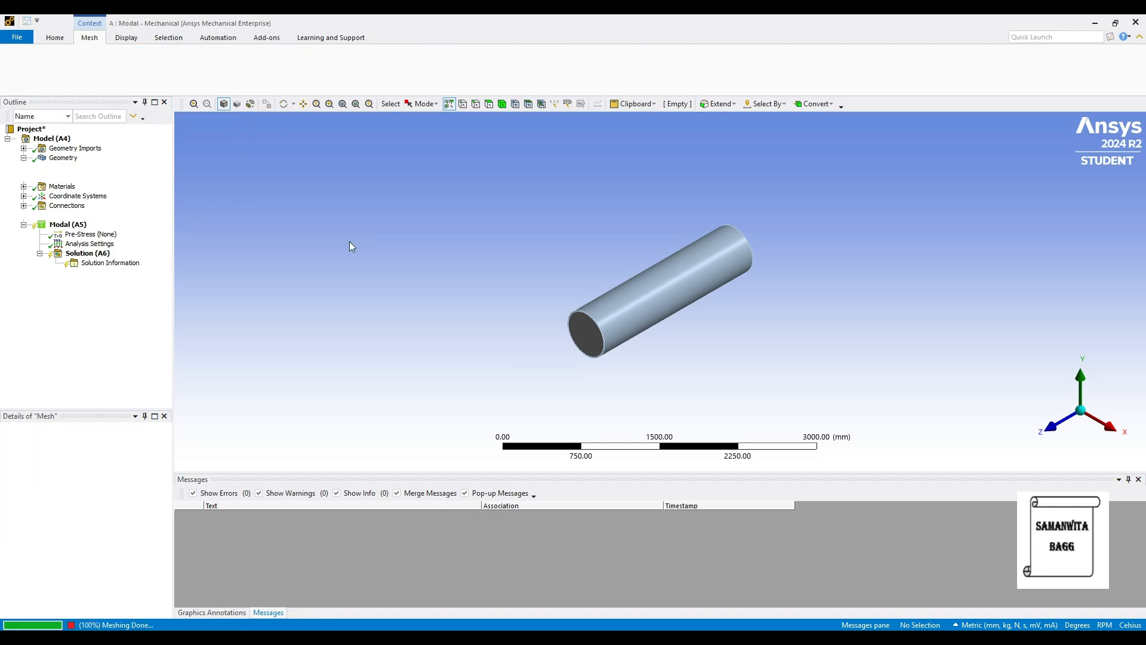
scroll(577, 351, "up", 3)
mouse_move(578, 351)
middle_mouse_down()
mouse_move(586, 332)
mouse_move(586, 356)
middle_mouse_up()
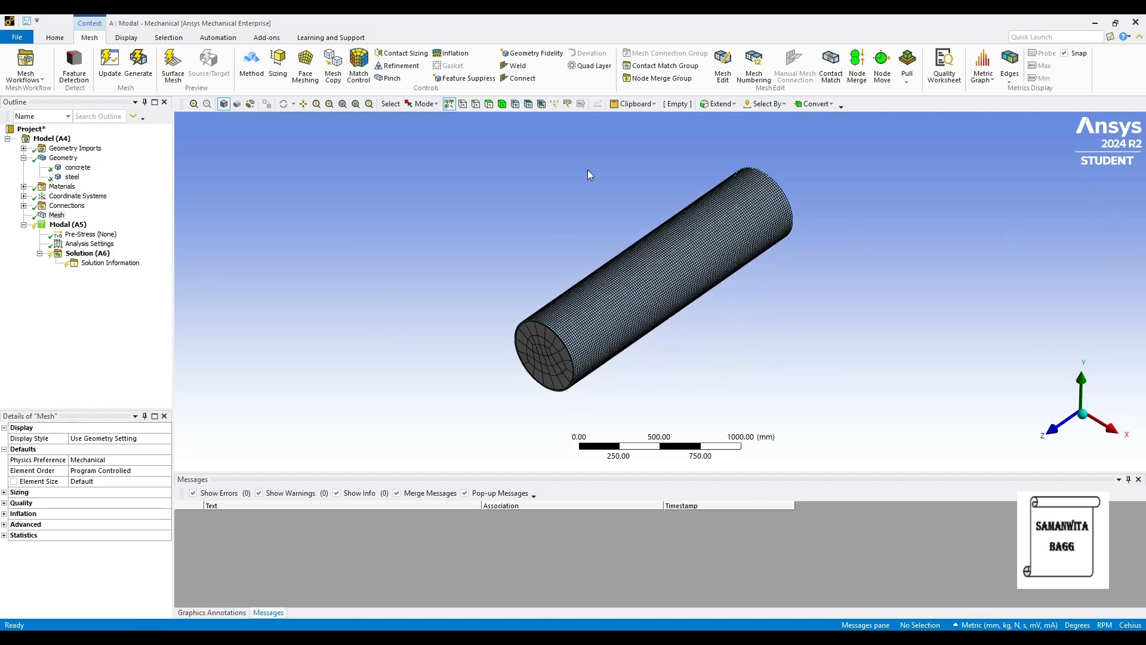
Switch the units to Metric (m, kg, N, s, V, A), set the mesh element size to 1.0 m and update the mesh.
left_click(55, 216)
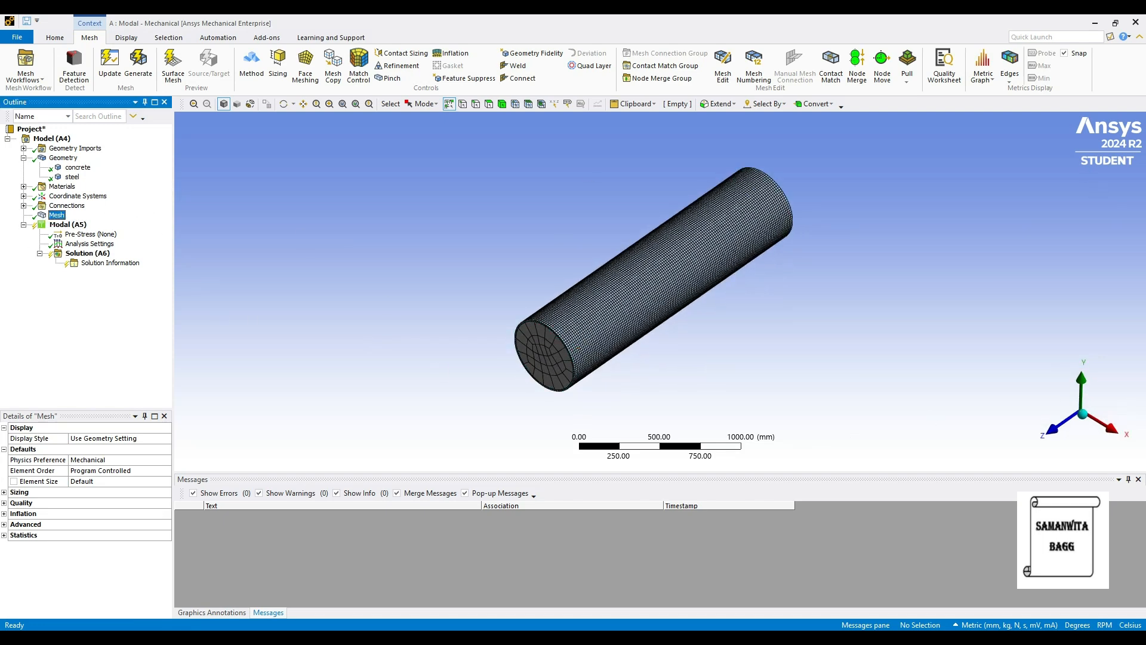
left_click(982, 622)
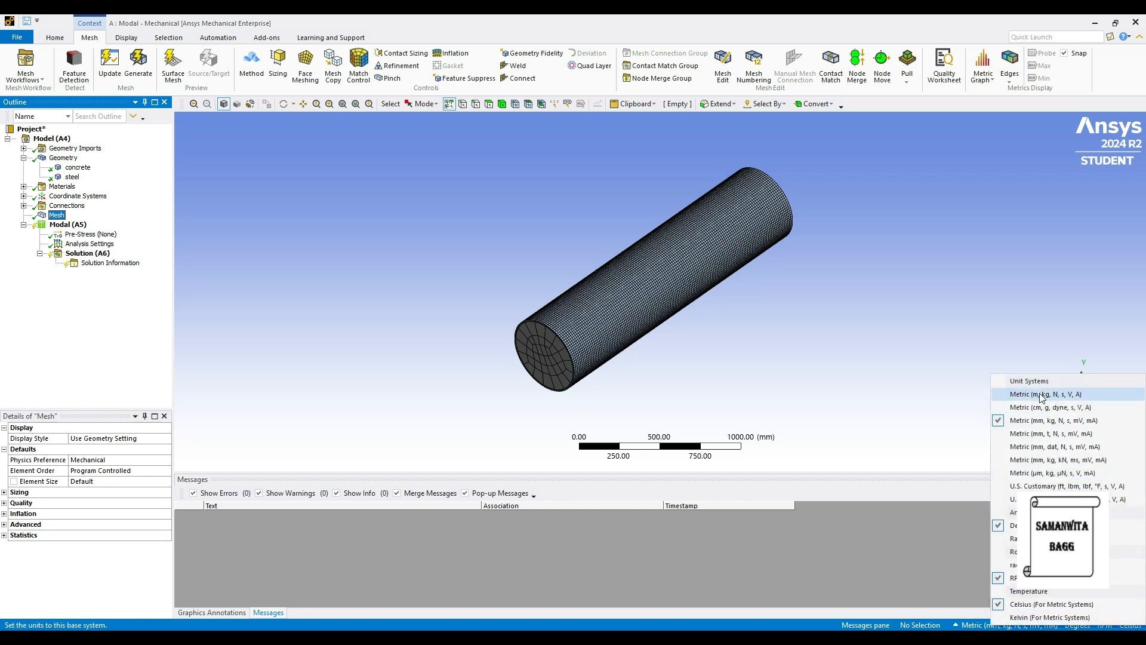
left_click(1025, 388)
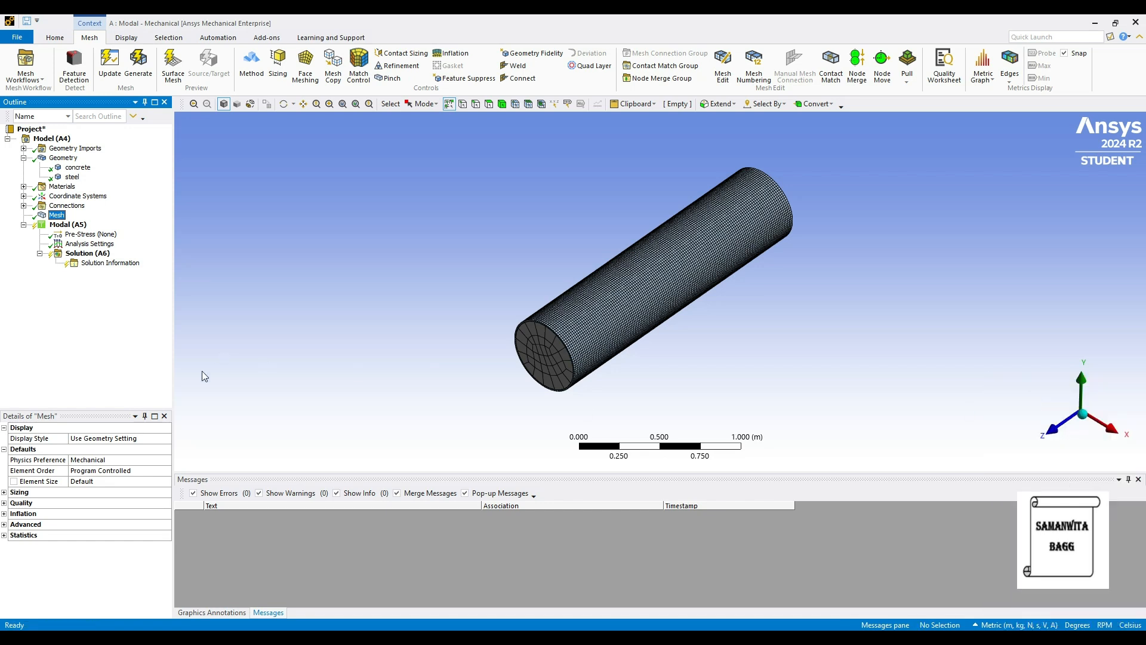
left_click(94, 481)
key("Return")
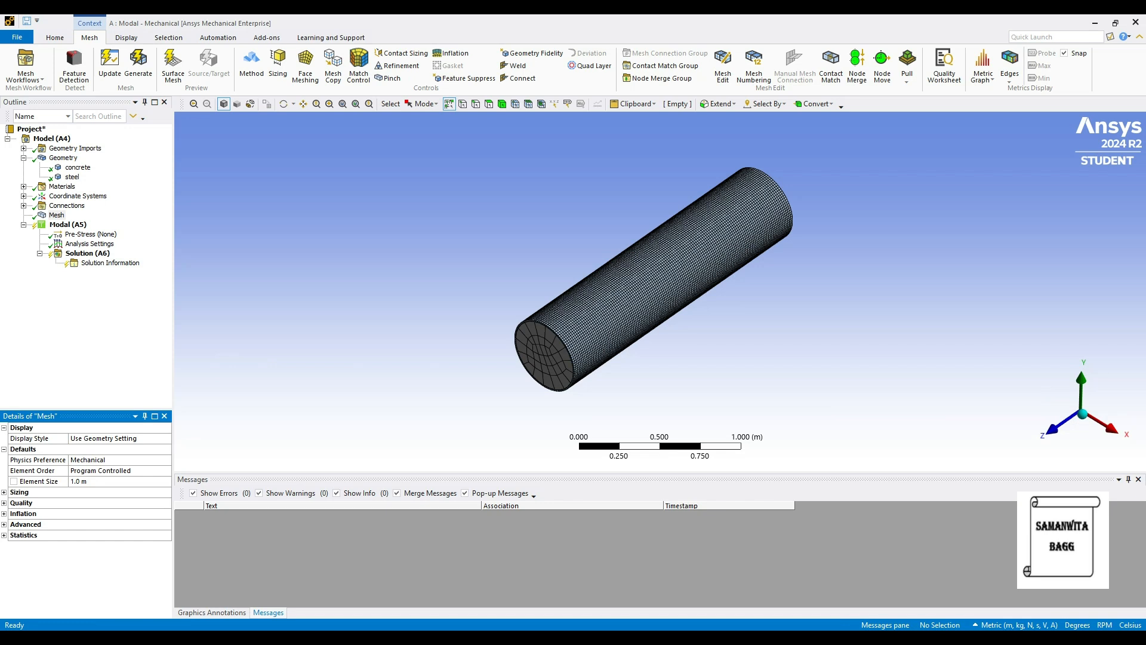
left_click(111, 65)
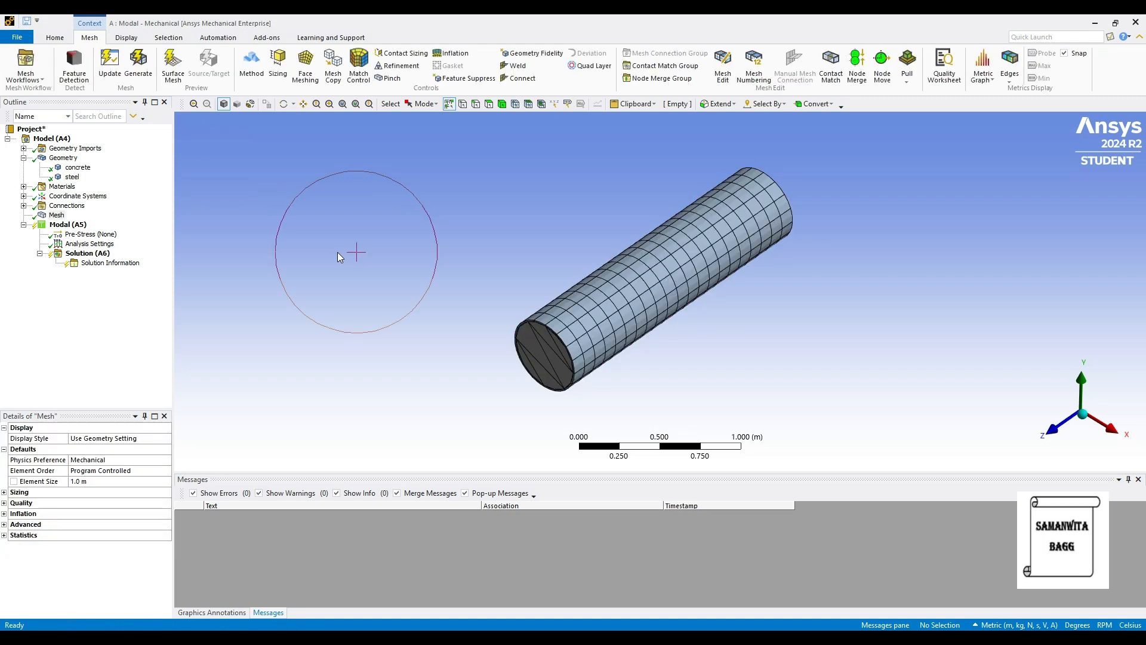
Add a fixed support to the modal analysis on the concrete and steel faces at one end of the column.
left_click(71, 225)
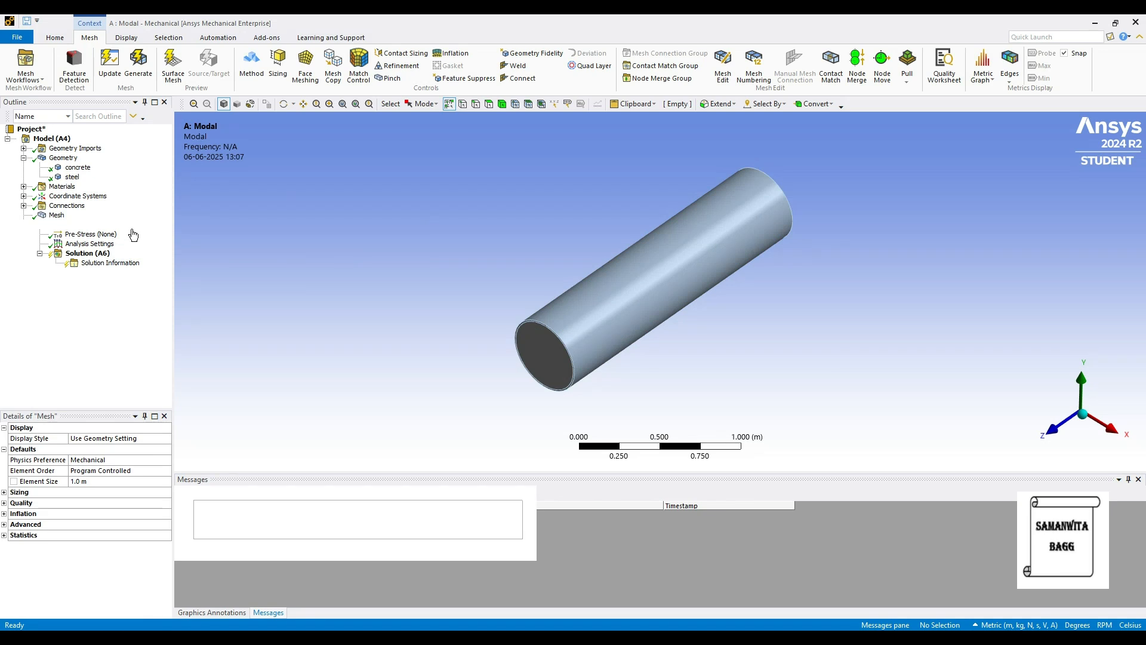
right_click(59, 225)
mouse_move(76, 229)
left_click(239, 256)
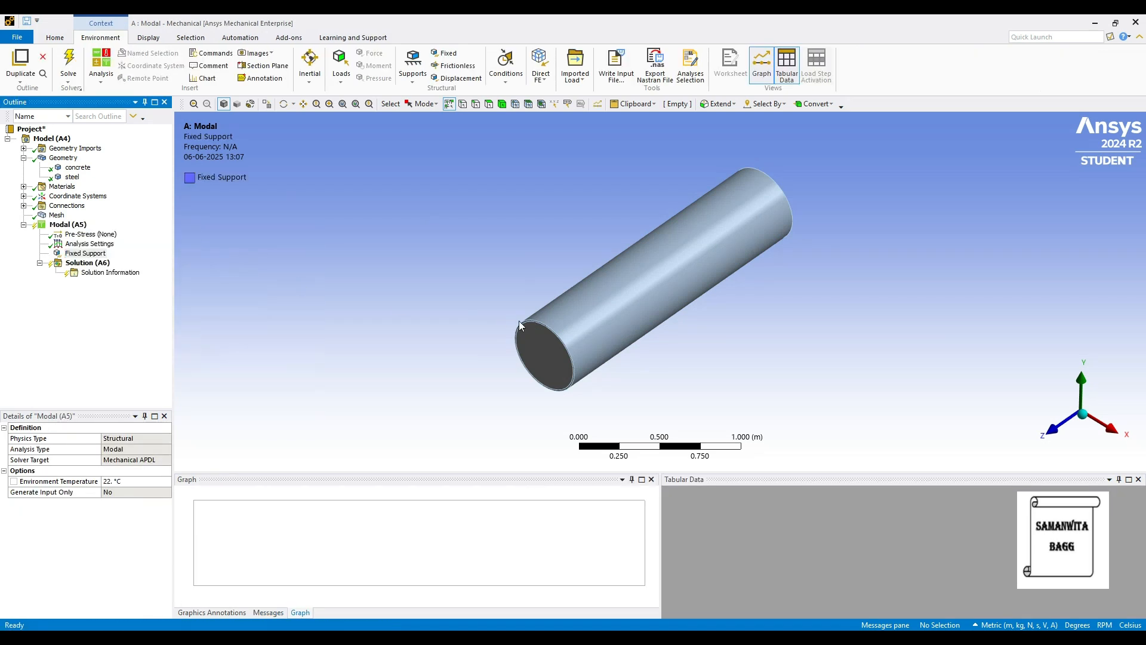
left_click(550, 349)
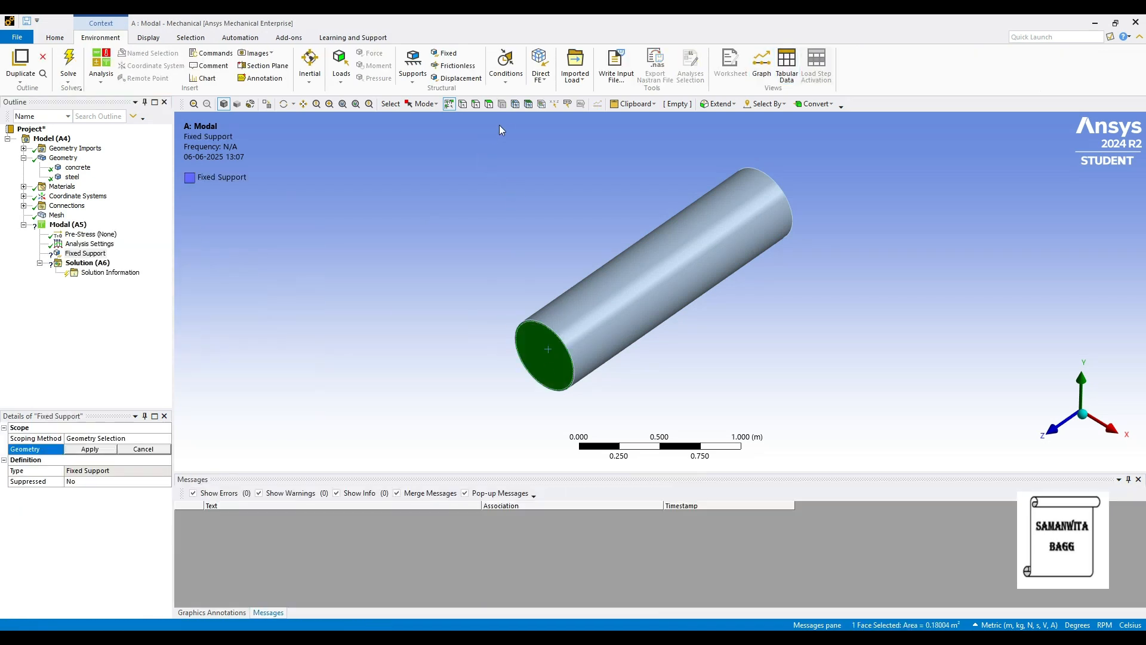
left_click(489, 104)
scroll(522, 328, "up", 3)
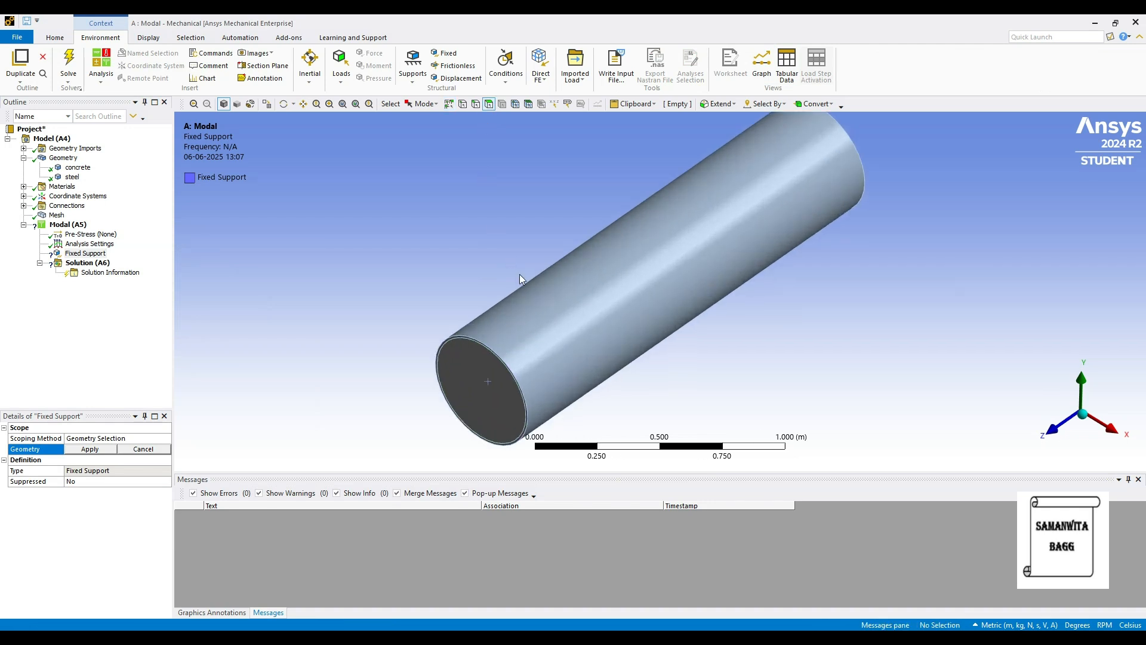
middle_click_drag(521, 327, 626, 291)
scroll(531, 315, "up", 4)
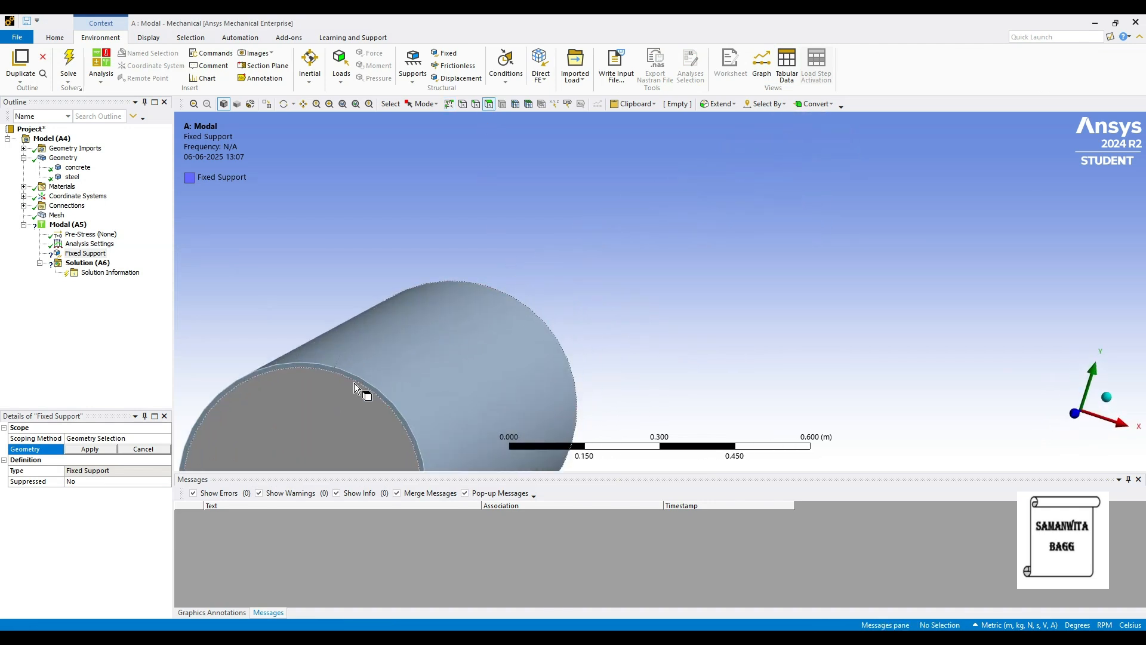
left_click(344, 396)
left_click(345, 374, "ctrl")
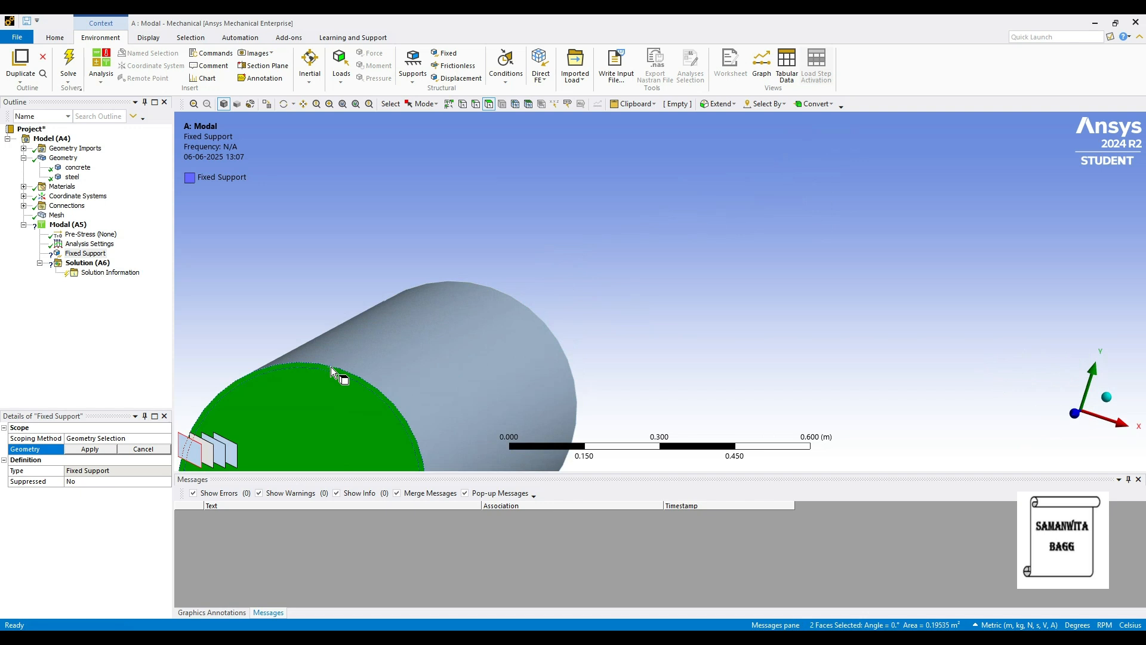
left_click(90, 449)
Check the fixed support's location on the column and solve the modal analysis.
middle_click_drag(335, 343, 591, 401)
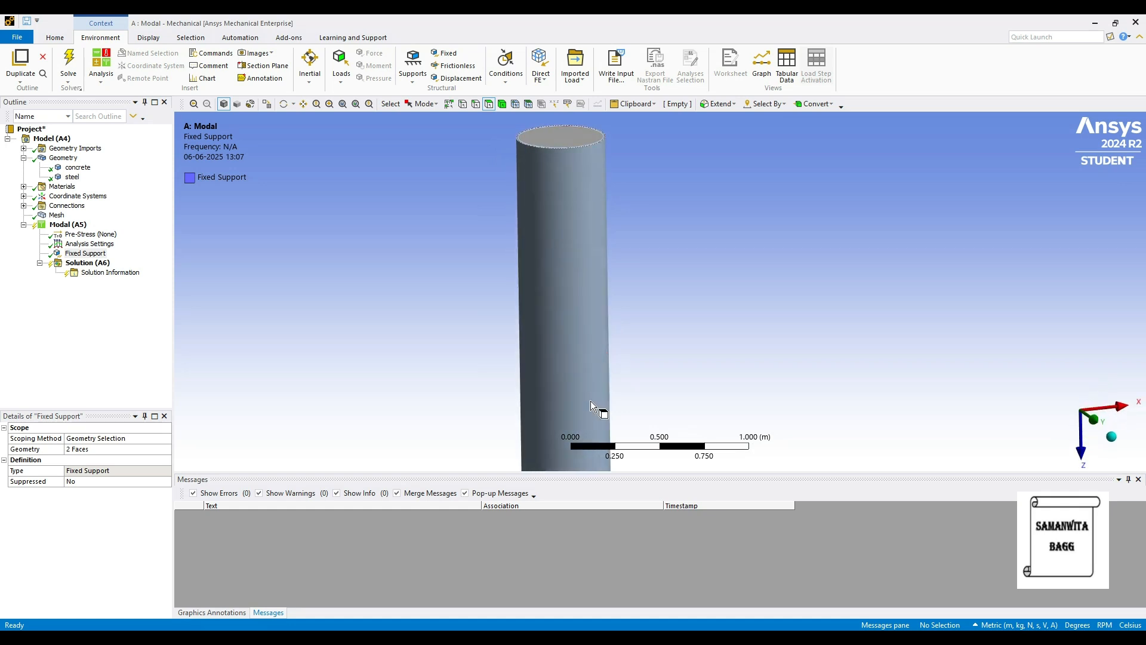
scroll(590, 345, "down", 2)
middle_click_drag(589, 345, 589, 311, "ctrl")
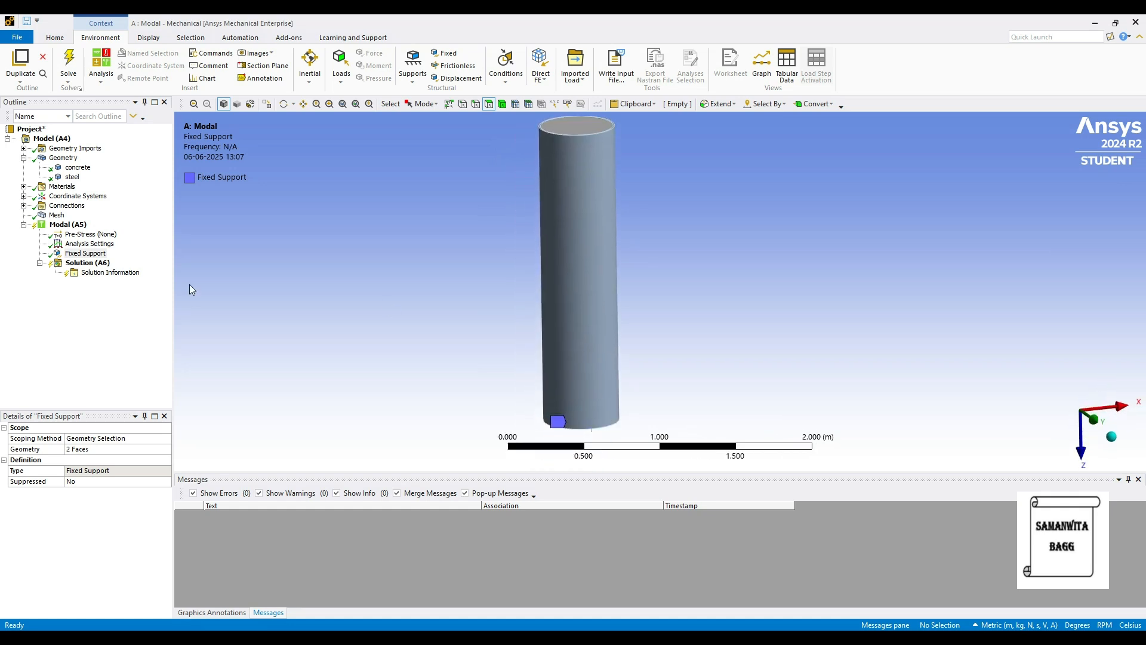
left_click(100, 264)
right_click(100, 267)
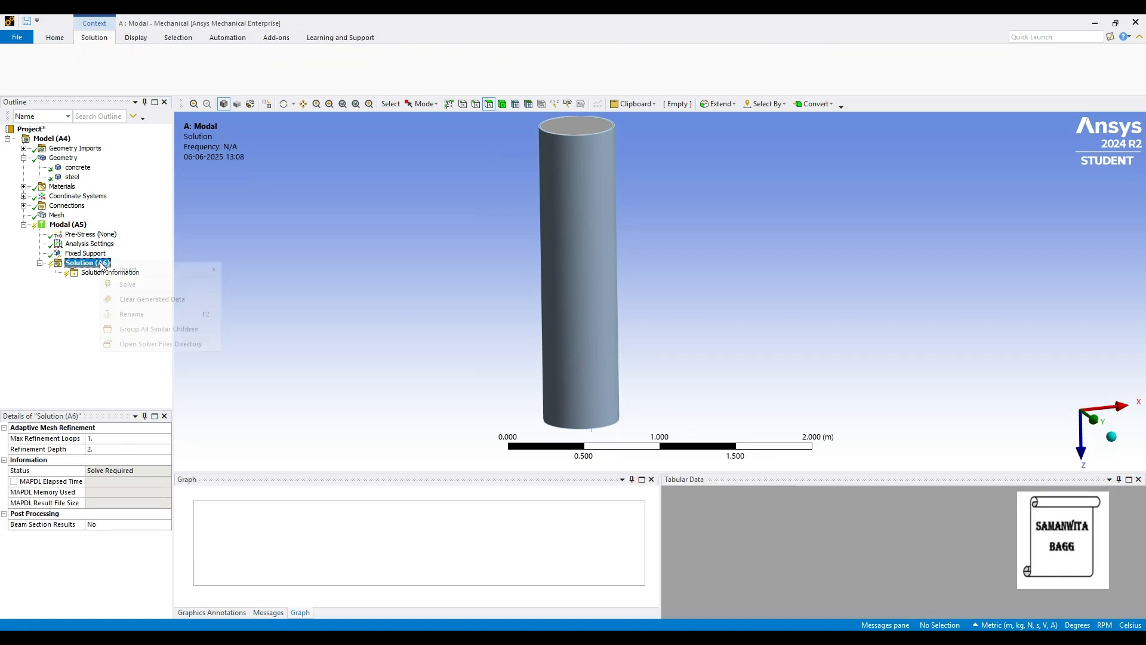
left_click(160, 281)
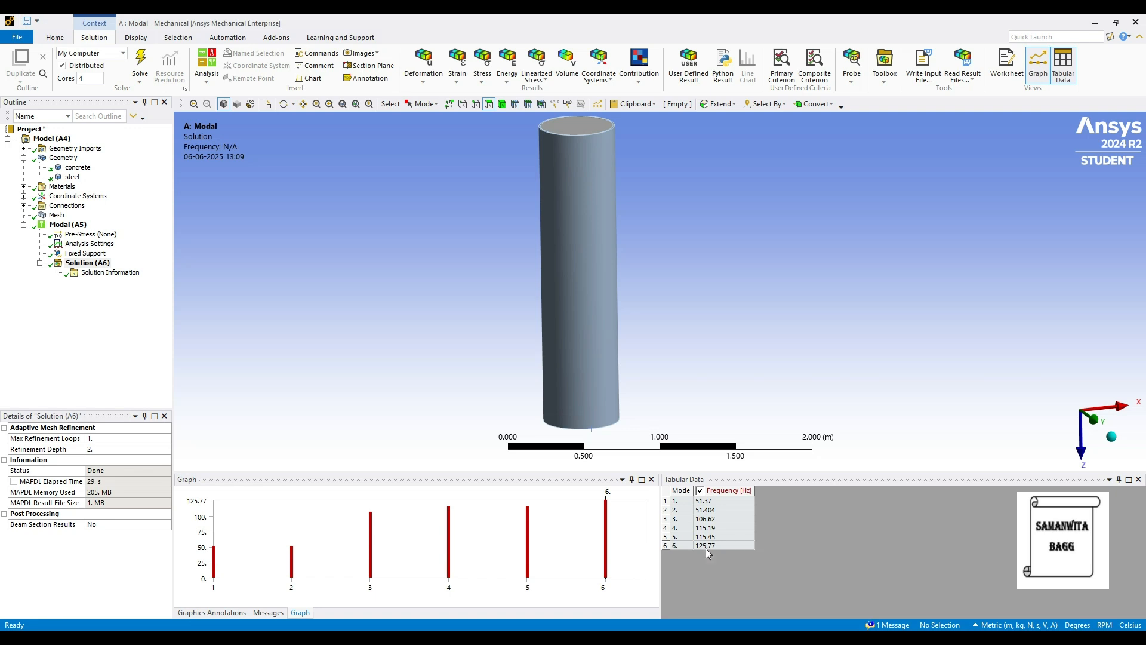
Create total deformation mode shape results for all six modes from the frequency graph and evaluate them.
left_click(624, 551)
right_click(624, 550)
left_click(645, 559)
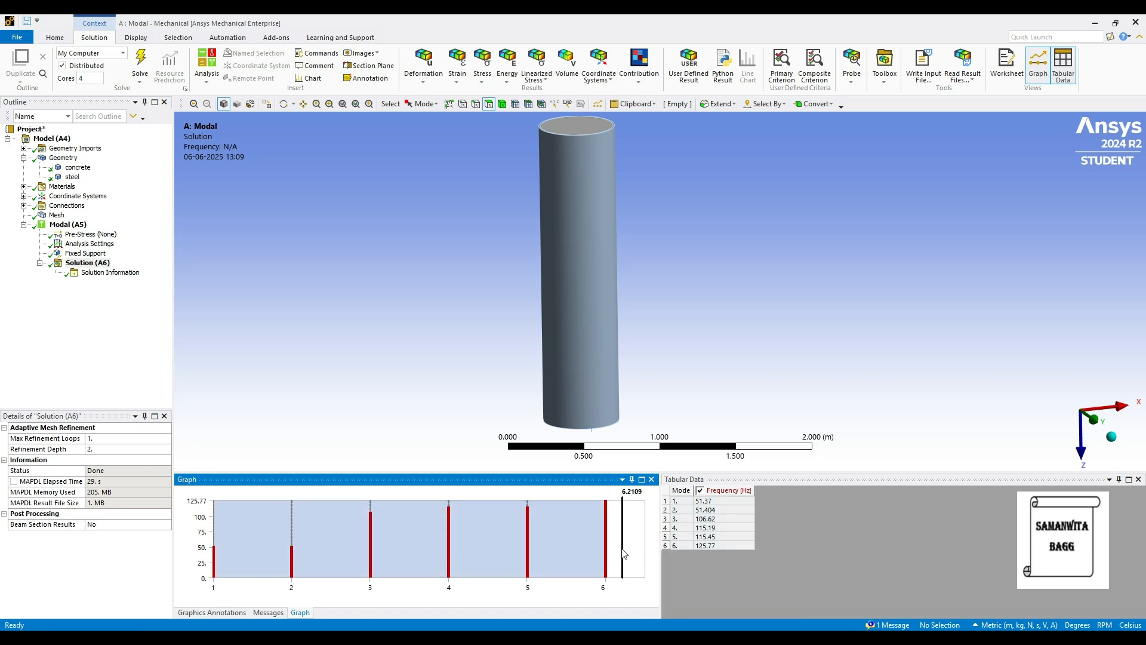
right_click(624, 554)
left_click(632, 553)
left_click(98, 263)
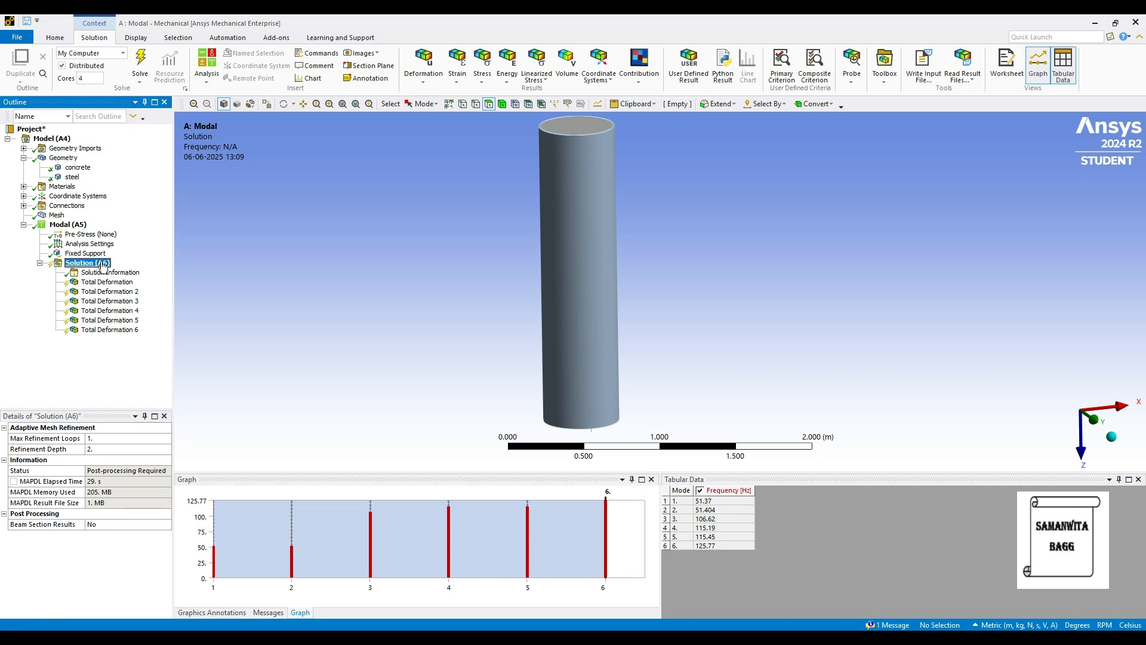
left_click(137, 67)
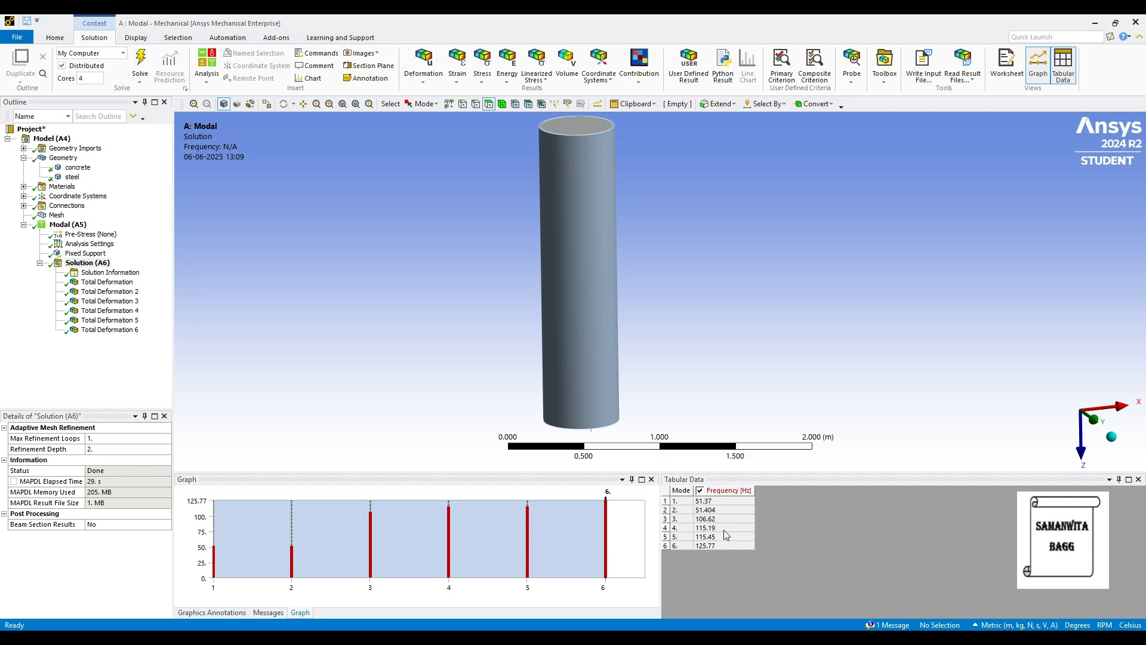
Display the first mode's total deformation and animate its mode shape.
left_click(100, 283)
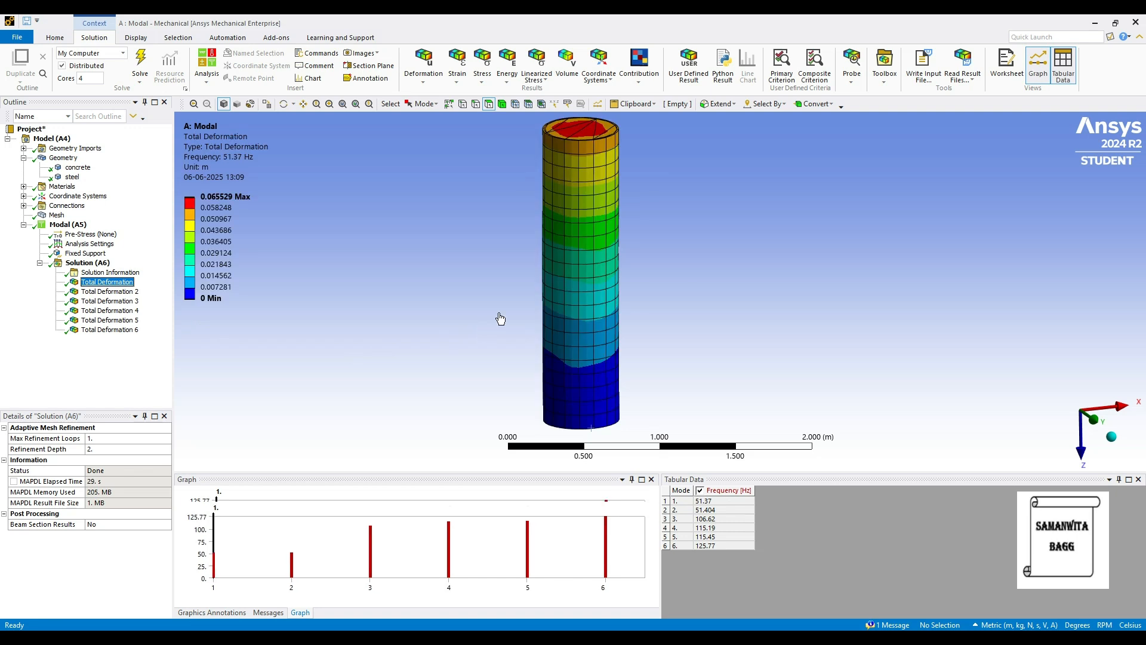
left_click(245, 493)
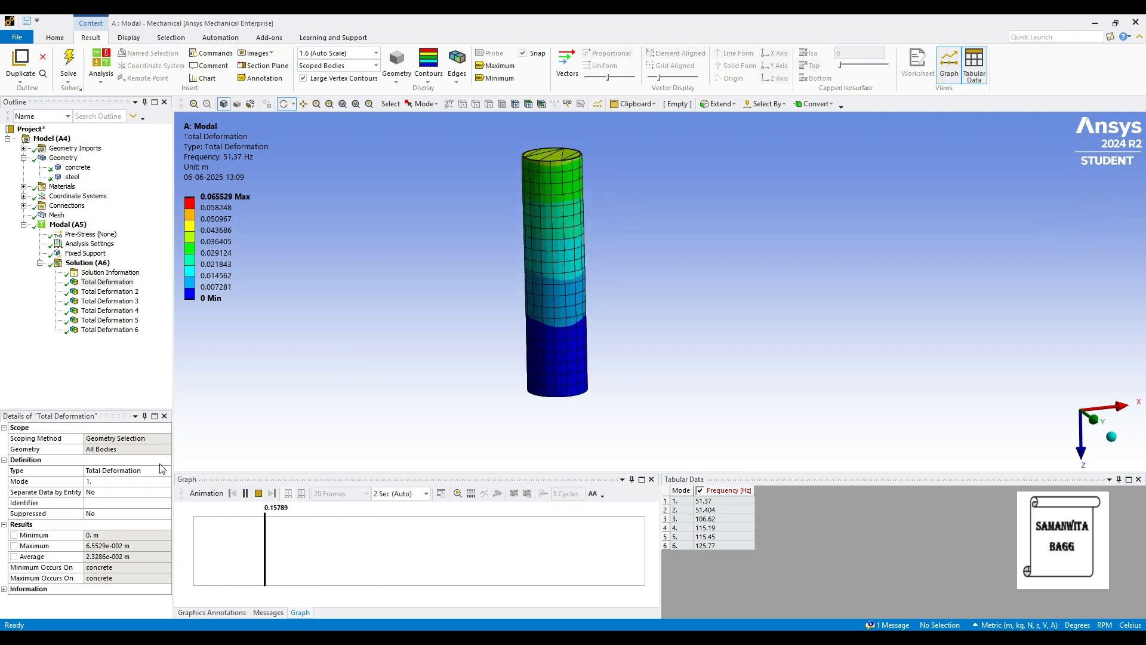
left_click(245, 493)
Switch the units to Metric (mm, kg, N, s, mV, mA) and replay the first mode's deformation animation.
left_click(991, 626)
left_click(1027, 421)
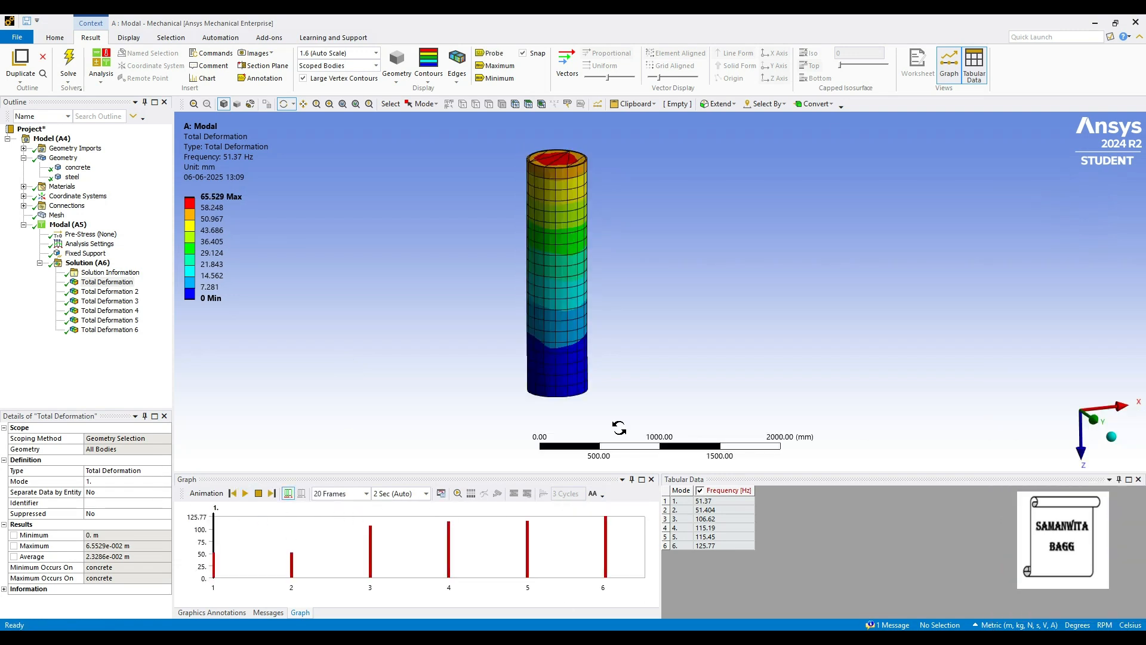
left_click(245, 493)
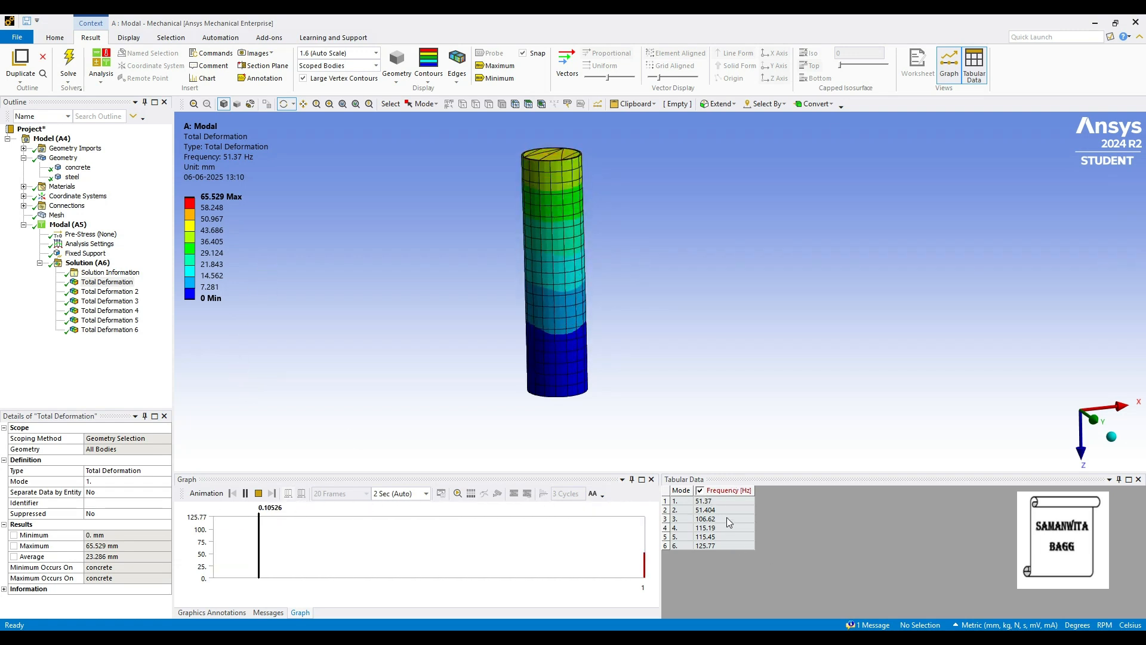
Stop the first mode's animation, hide the mesh edges on the column and display the result with Smooth Contours.
left_click(244, 494)
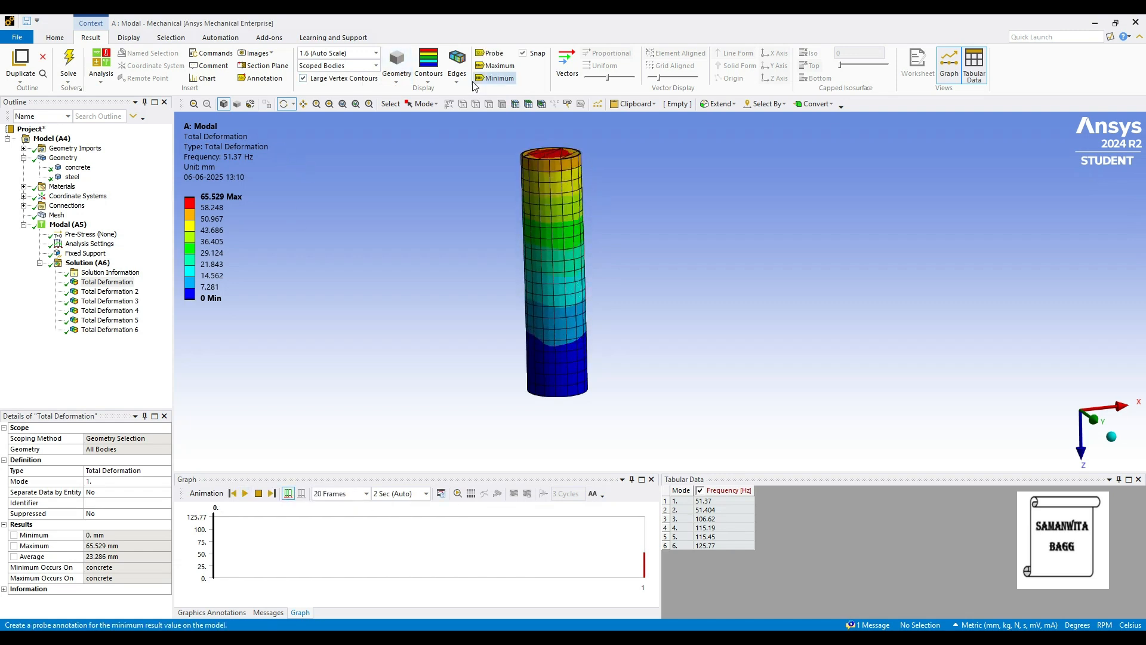
left_click(457, 66)
left_click(477, 96)
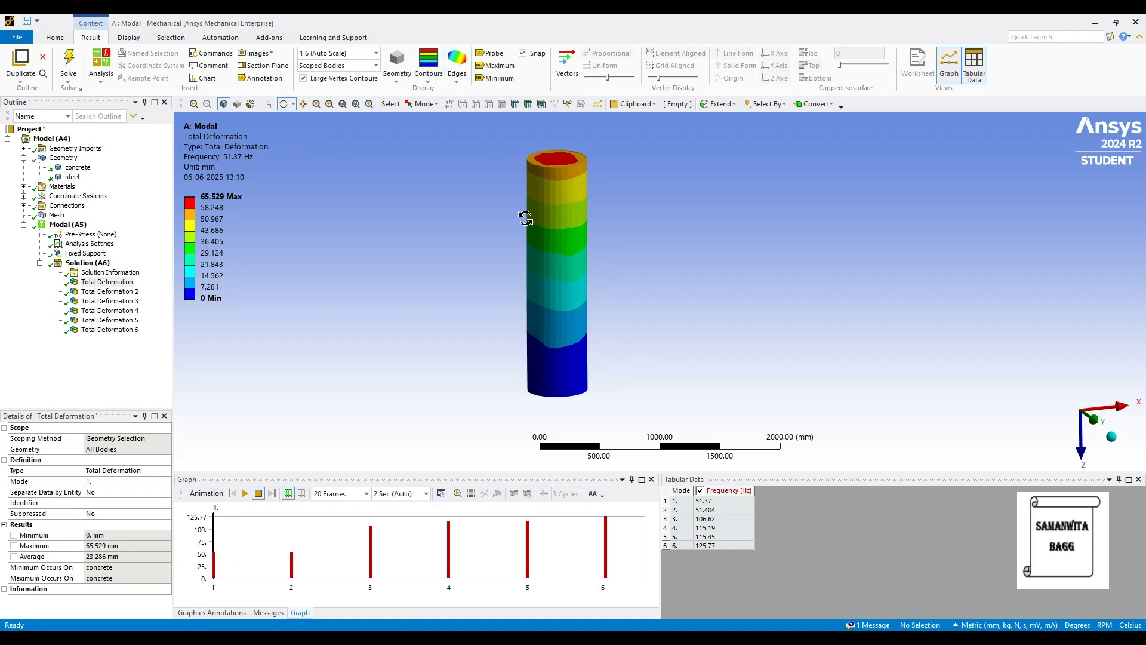
left_click(429, 71)
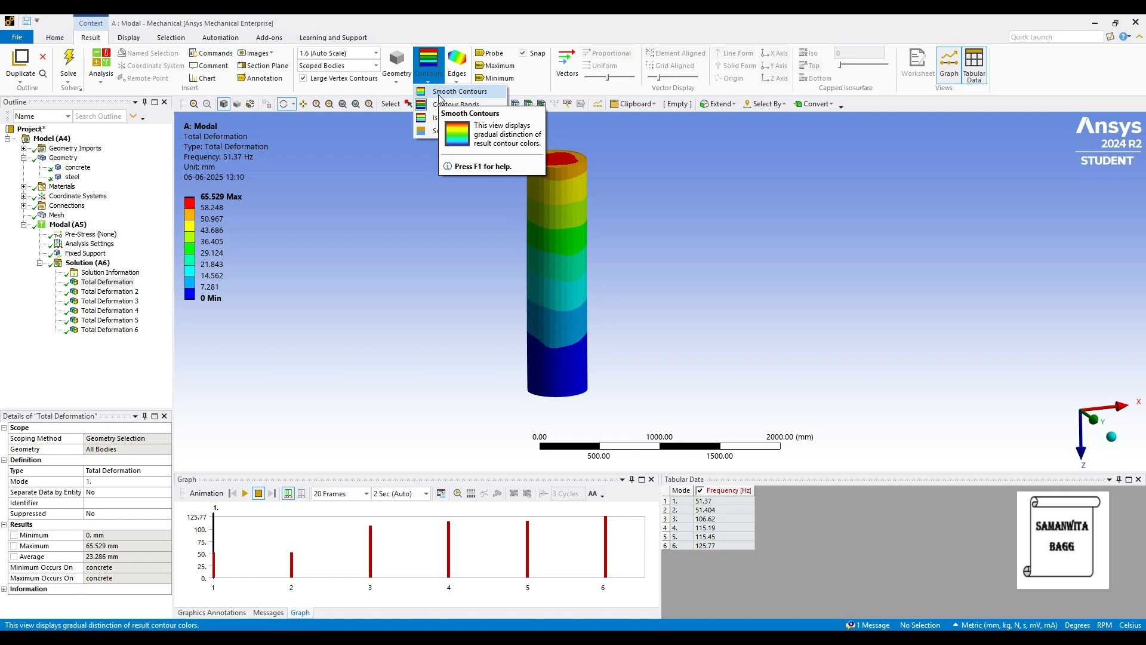
left_click(457, 92)
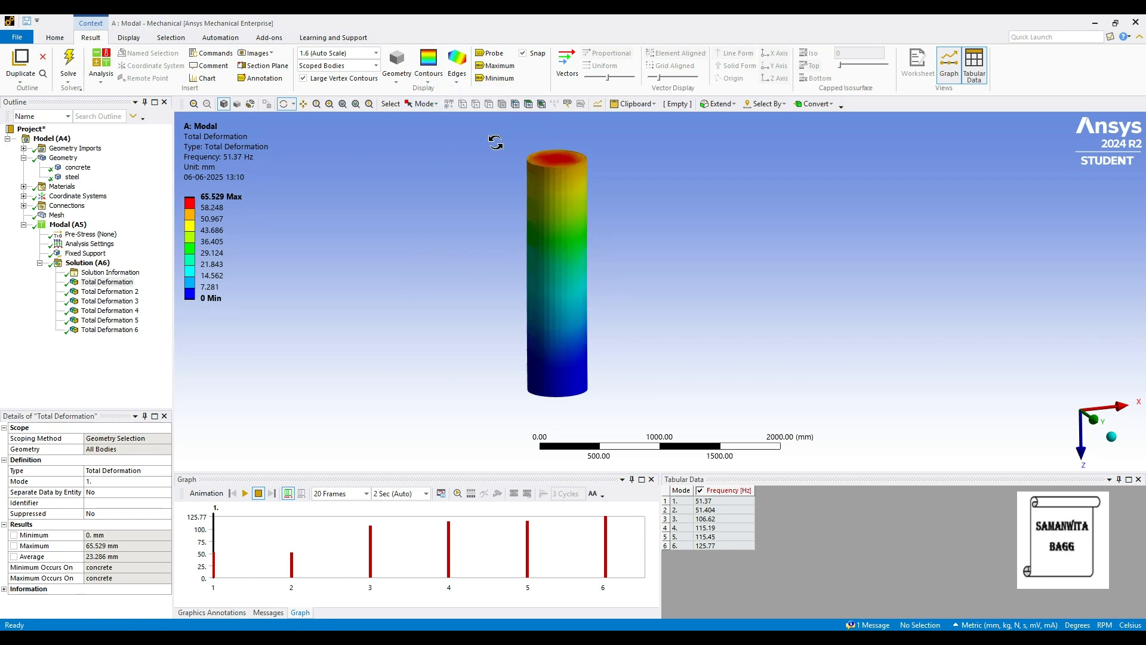
Check the maximum and minimum locations on the first mode's result using temporary labels, and probe deformation values along the column.
left_click(495, 66)
left_click(496, 78)
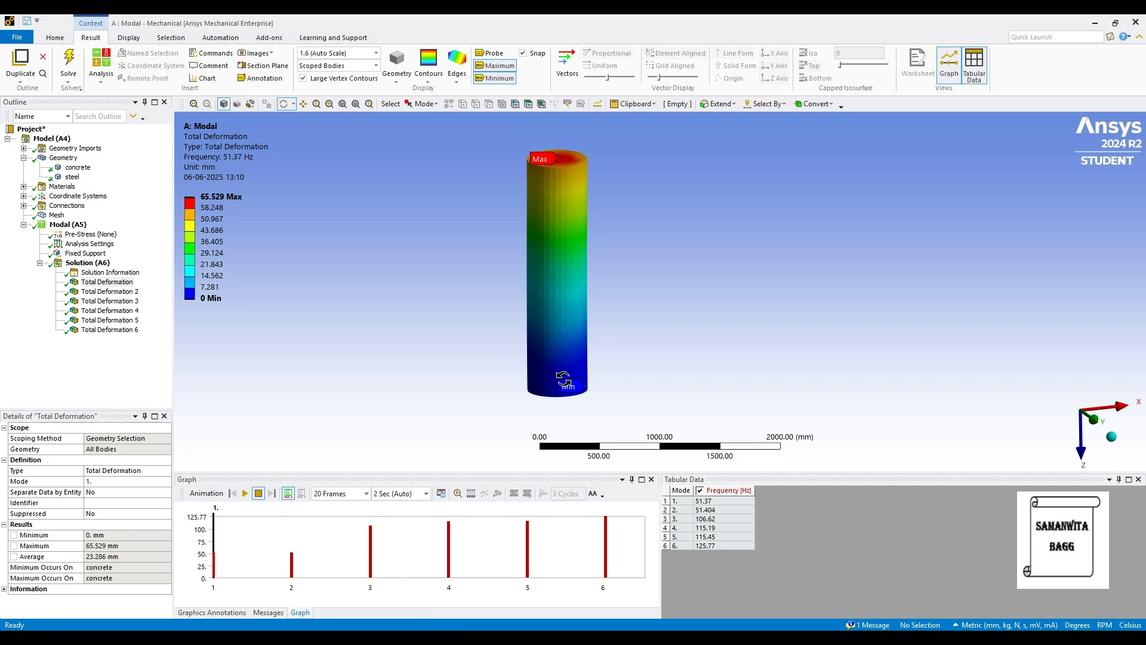
left_click(496, 66)
left_click(494, 78)
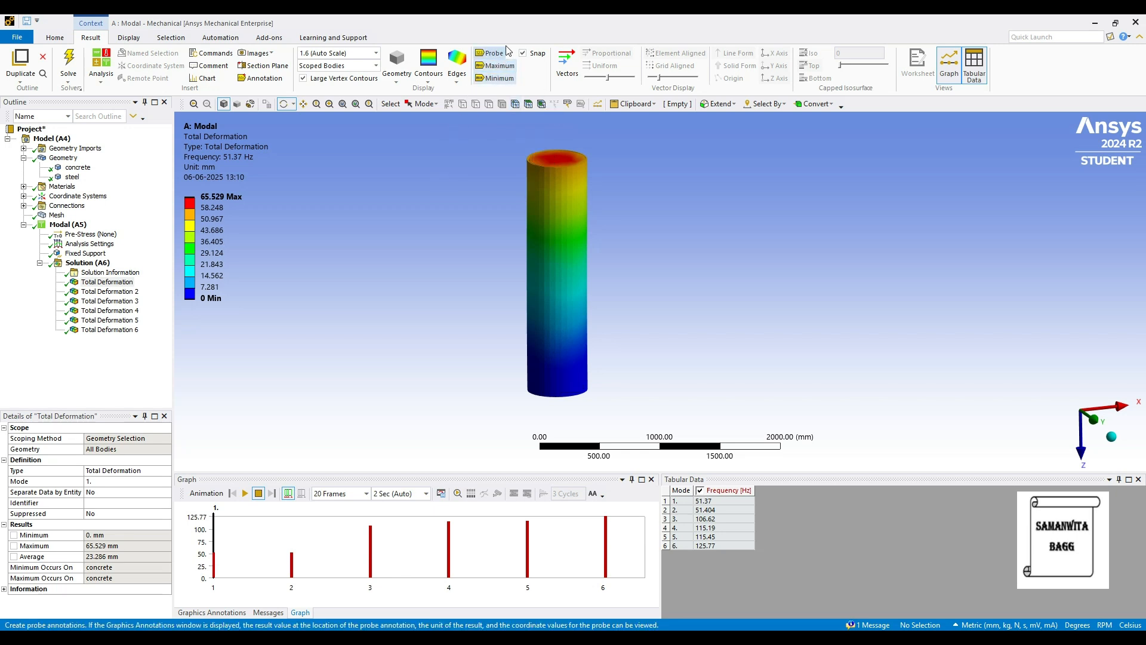
left_click(491, 52)
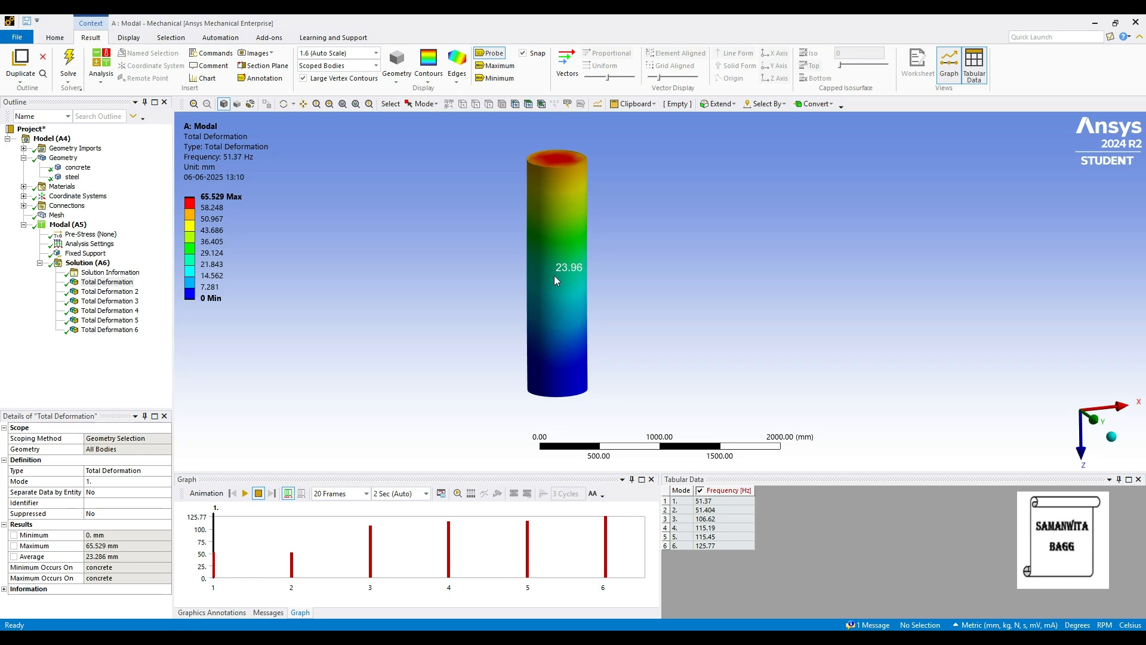
left_click(284, 104)
Display the second mode's total deformation and animate its mode shape, pausing it after viewing.
left_click(111, 291)
left_click(244, 493)
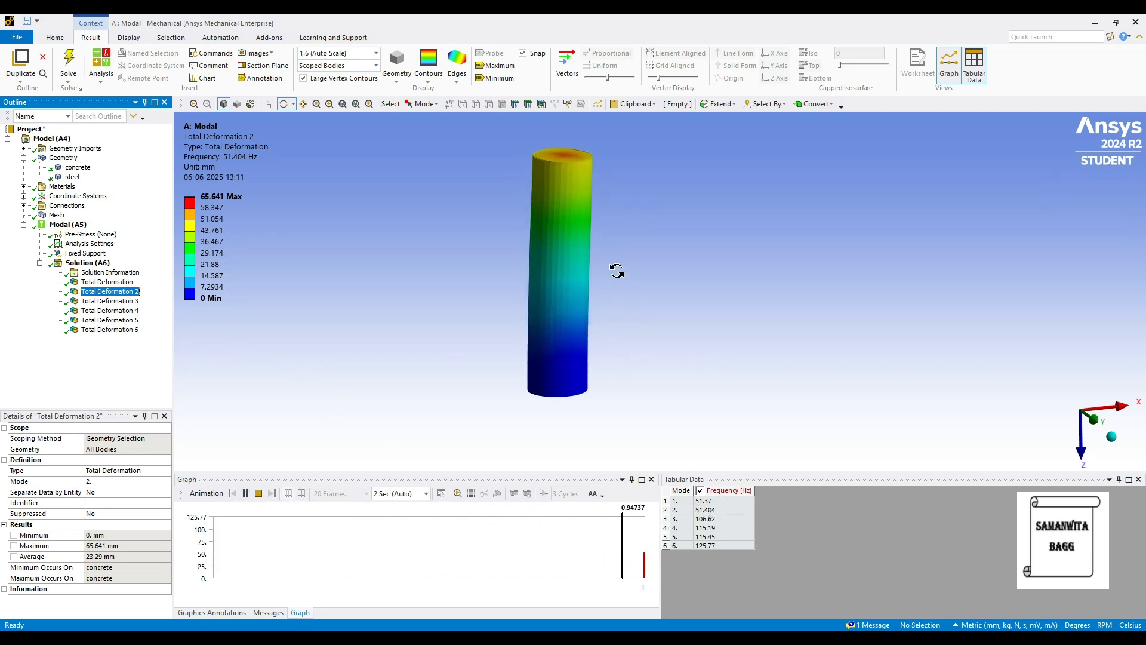
left_click(245, 493)
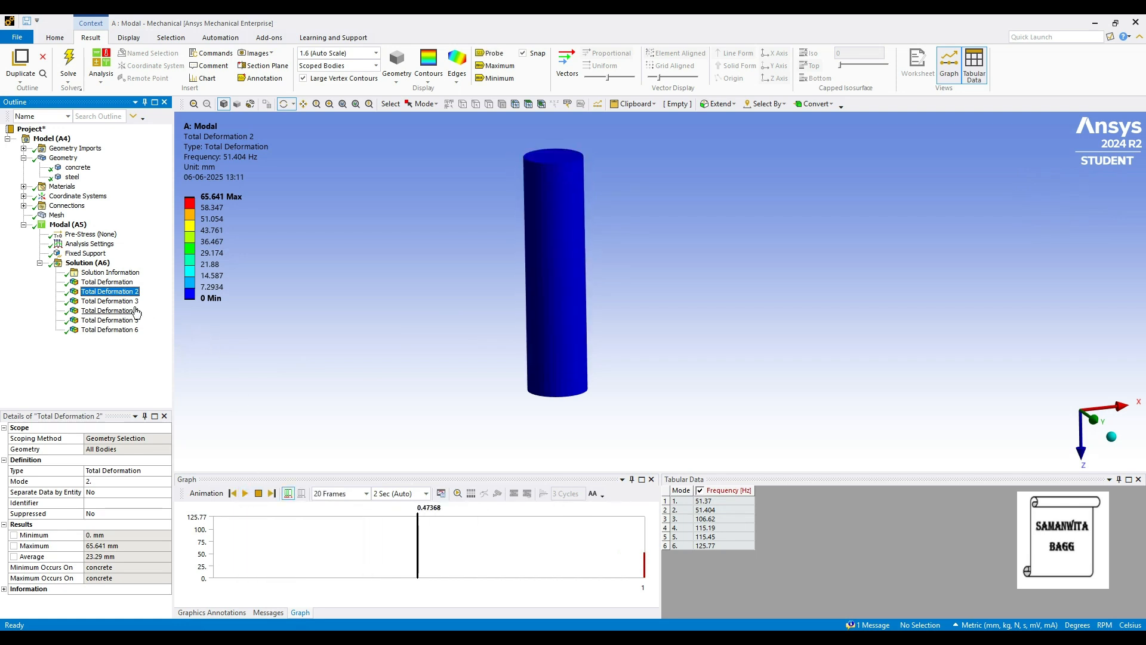
Display the third mode's total deformation and animate its mode shape, pausing it after viewing.
left_click(110, 301)
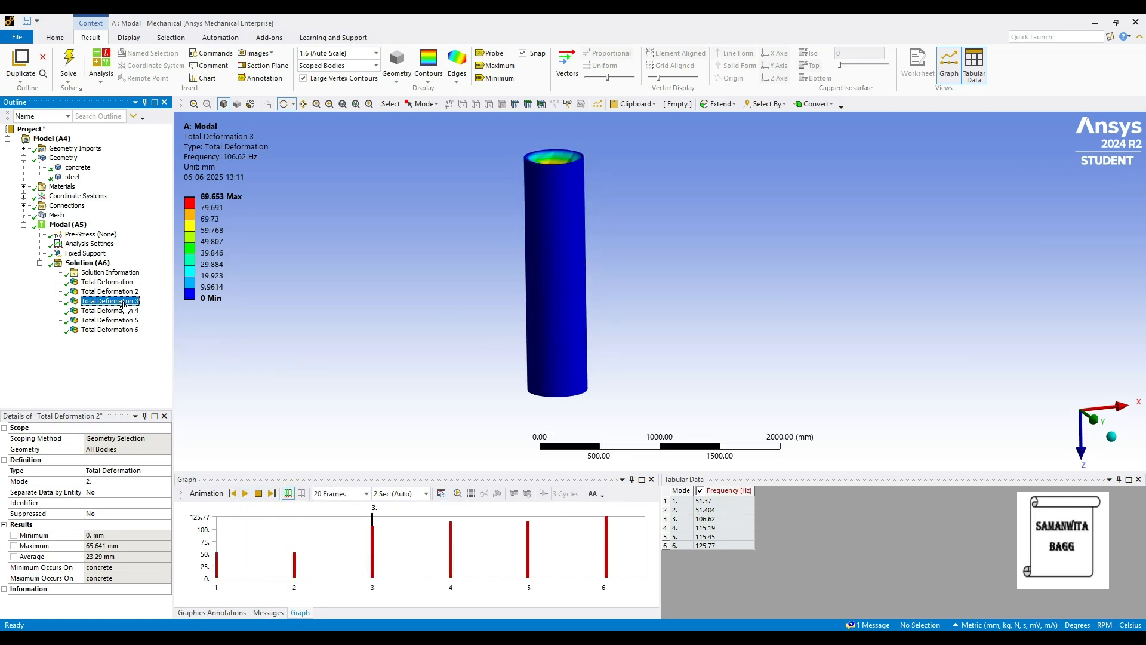
left_click(245, 494)
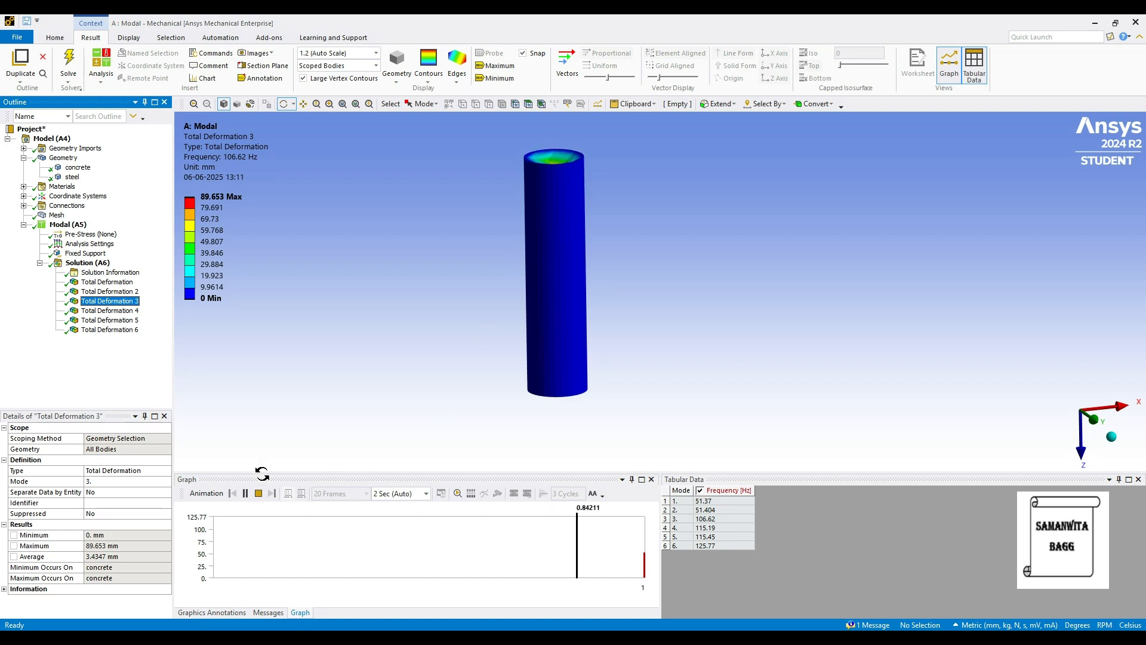
left_click(245, 494)
left_click(111, 301)
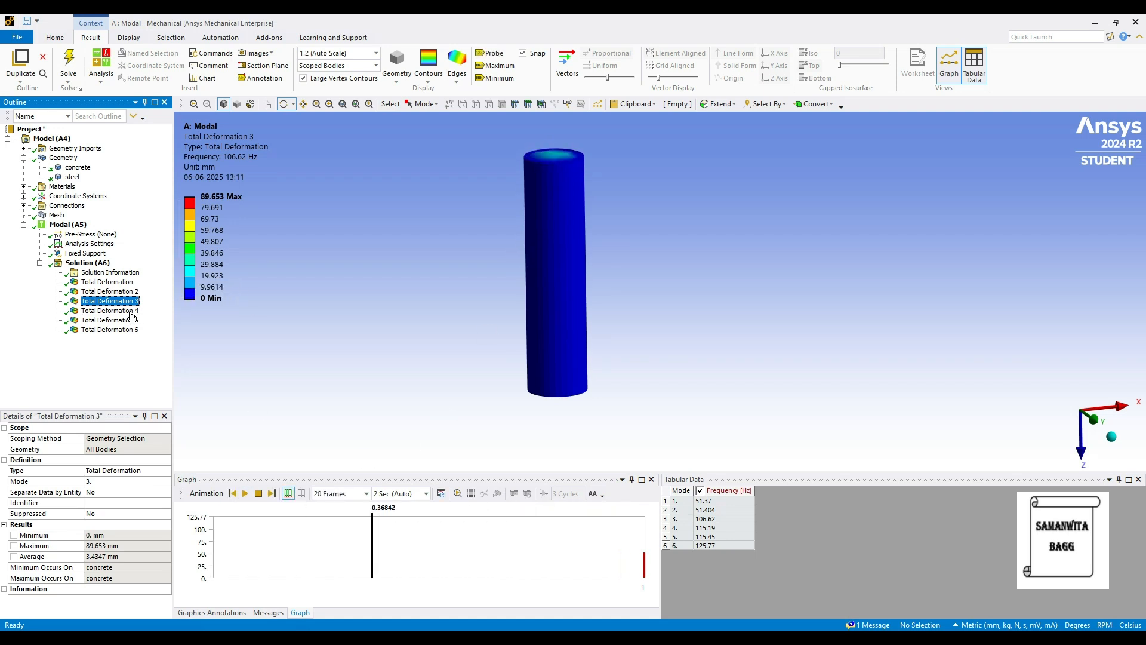
Animate the fourth mode's total deformation and return to the third mode's result for comparison.
left_click(110, 310)
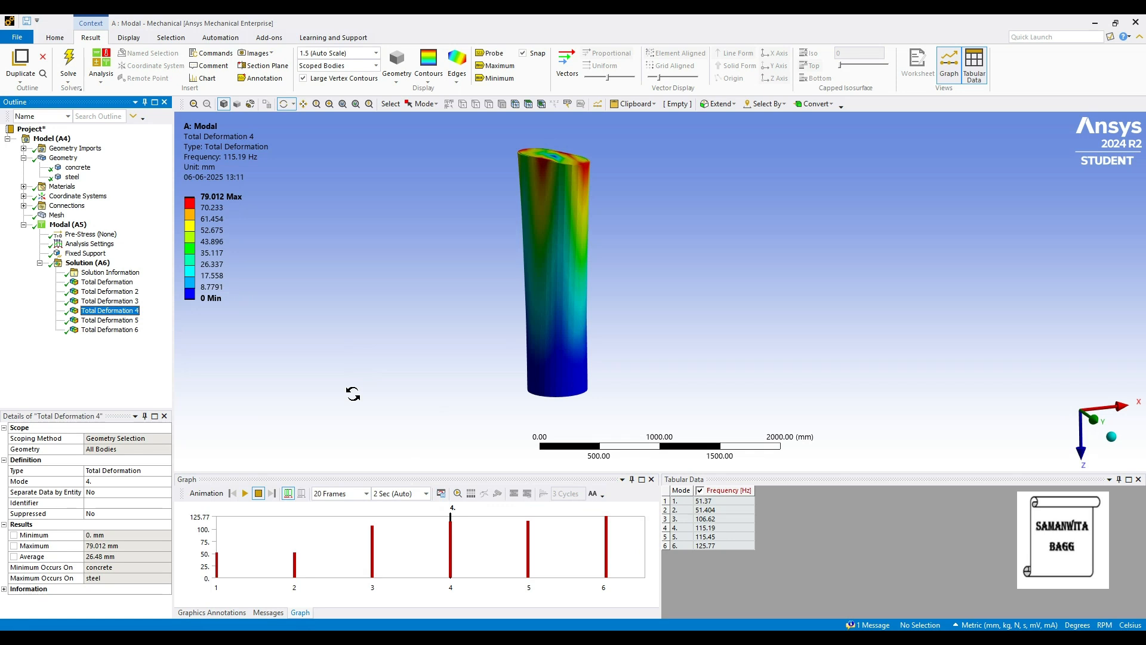
left_click(245, 493)
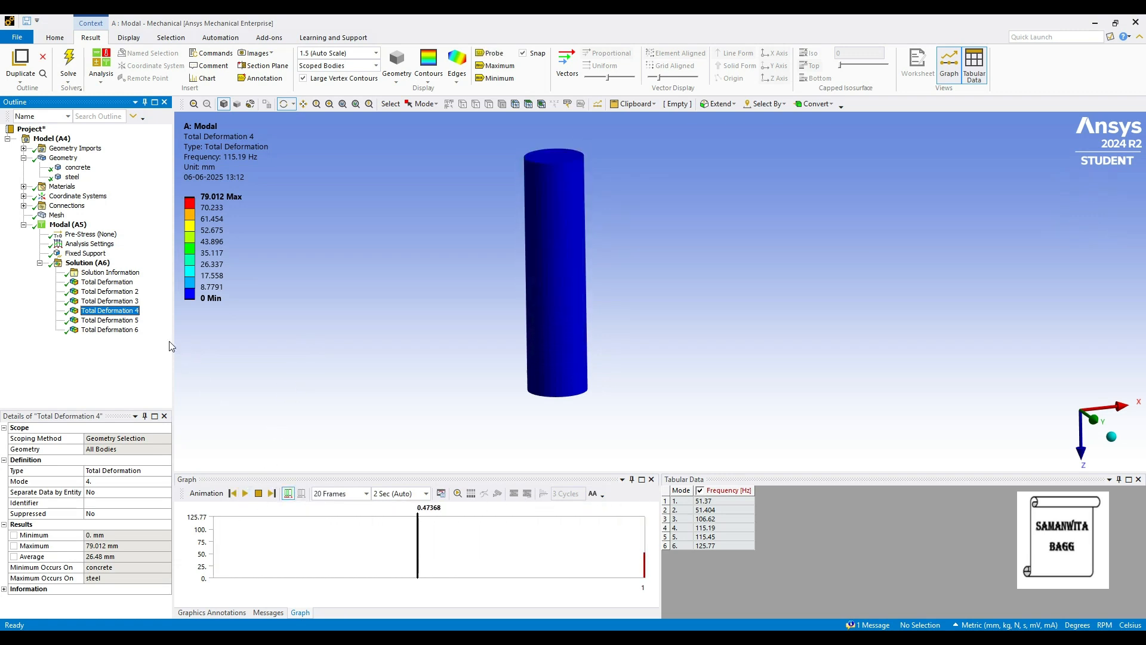
left_click(127, 301)
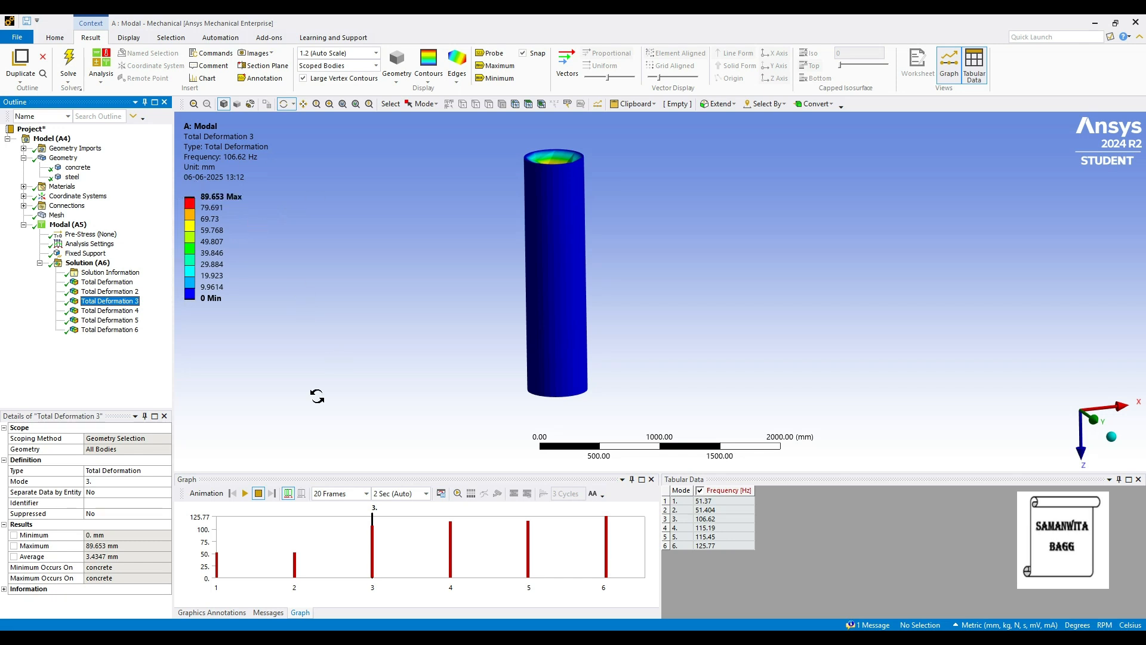
Display the fifth mode's total deformation and animate its mode shape, pausing it after viewing.
left_click(110, 321)
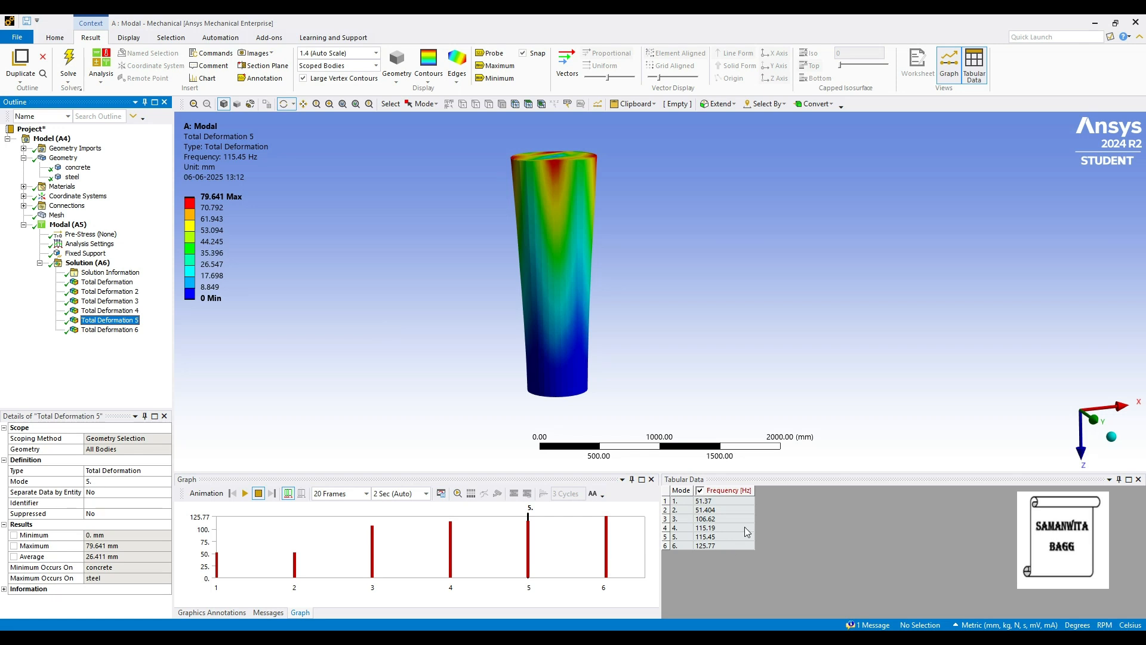
left_click(245, 494)
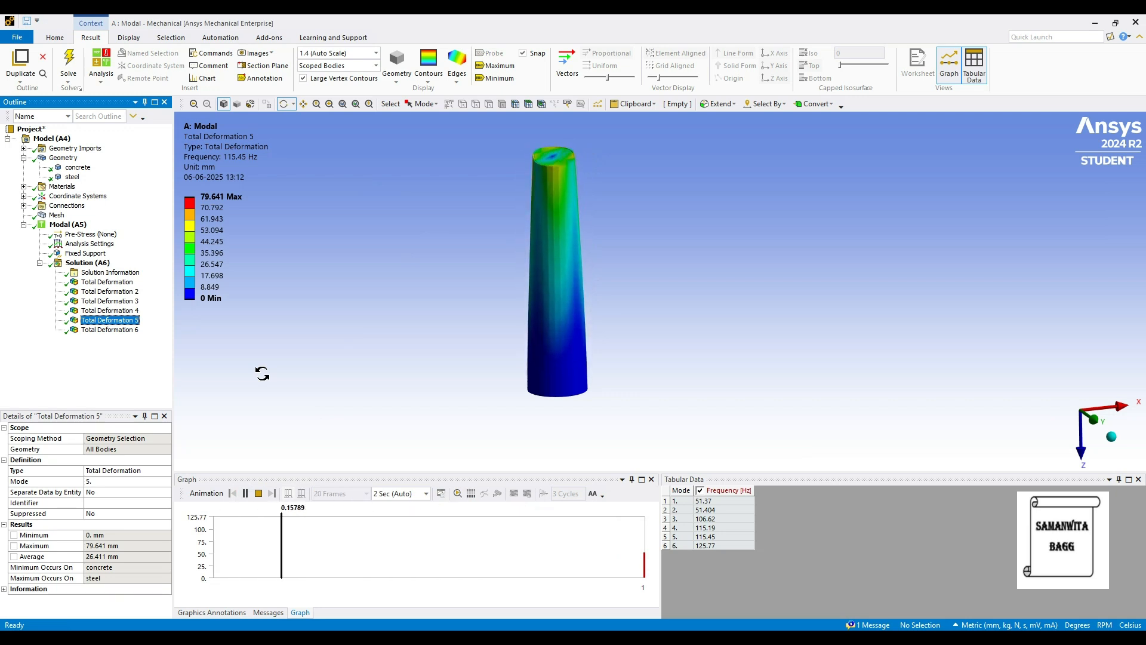
left_click(246, 493)
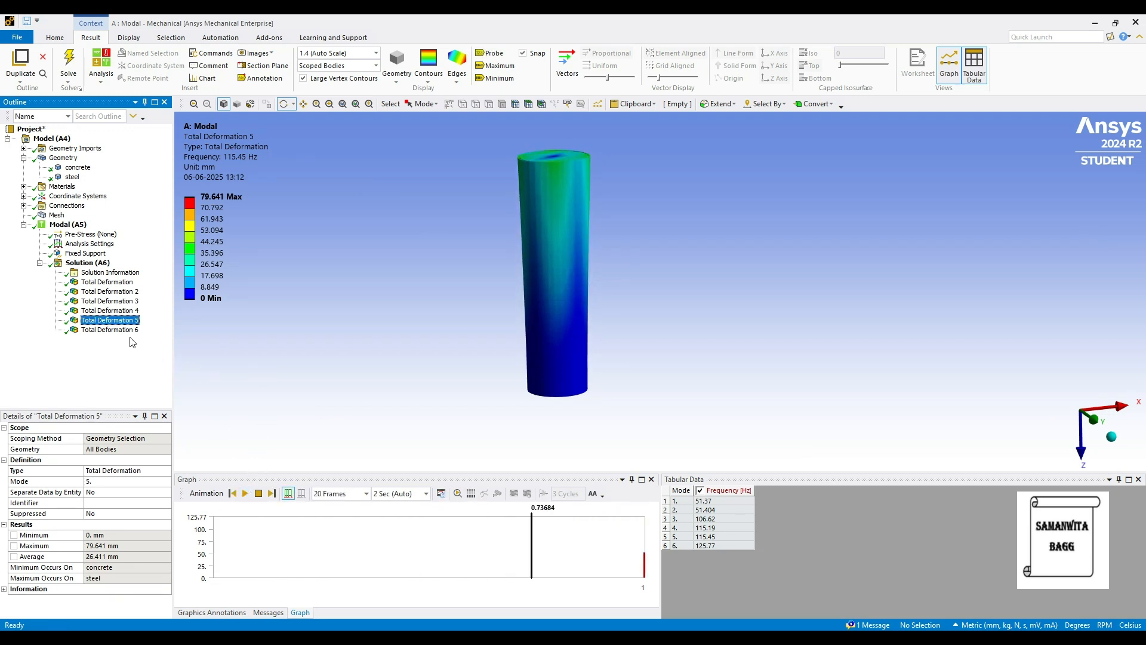
Display the sixth mode's total deformation and animate its mode shape, pausing it after viewing.
left_click(110, 329)
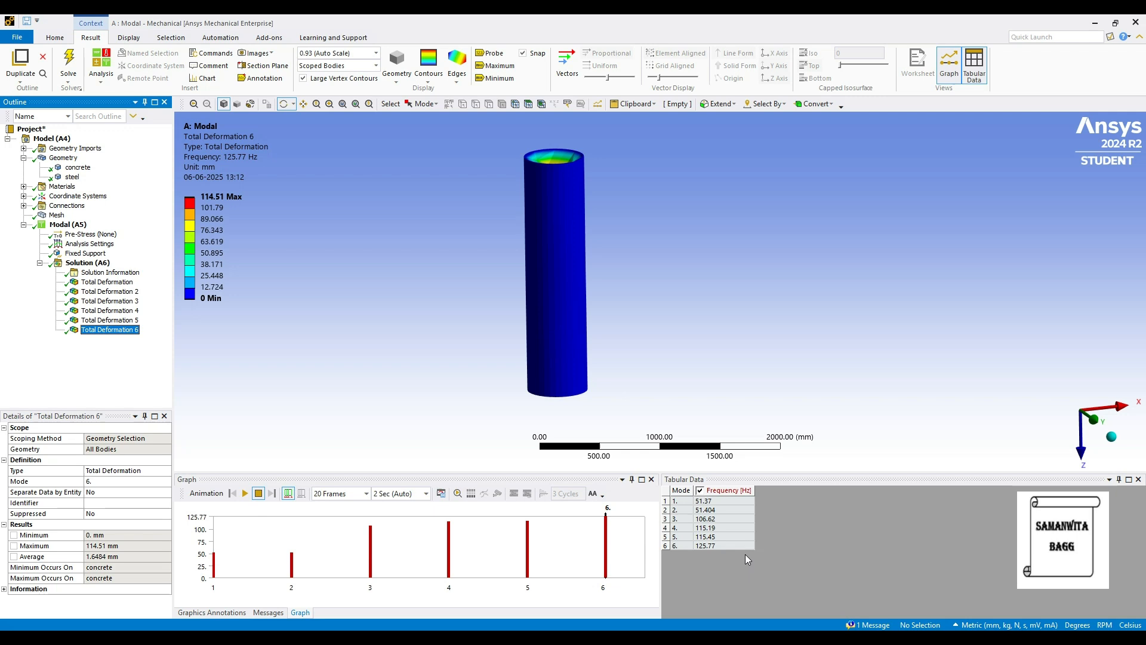
left_click(245, 495)
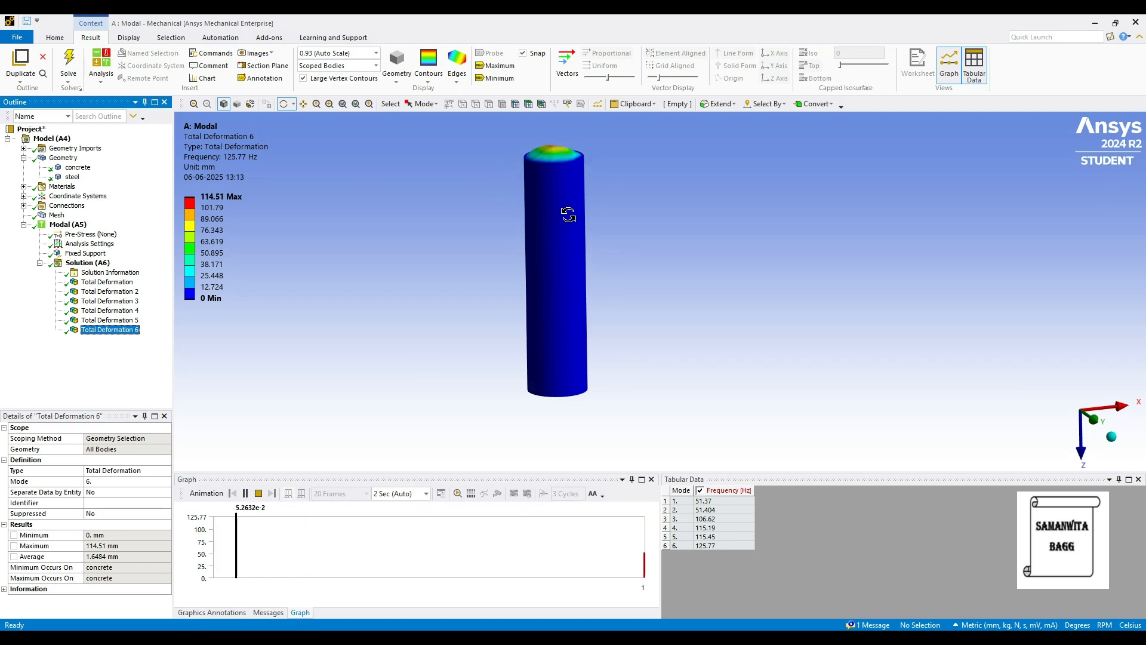
left_click(245, 493)
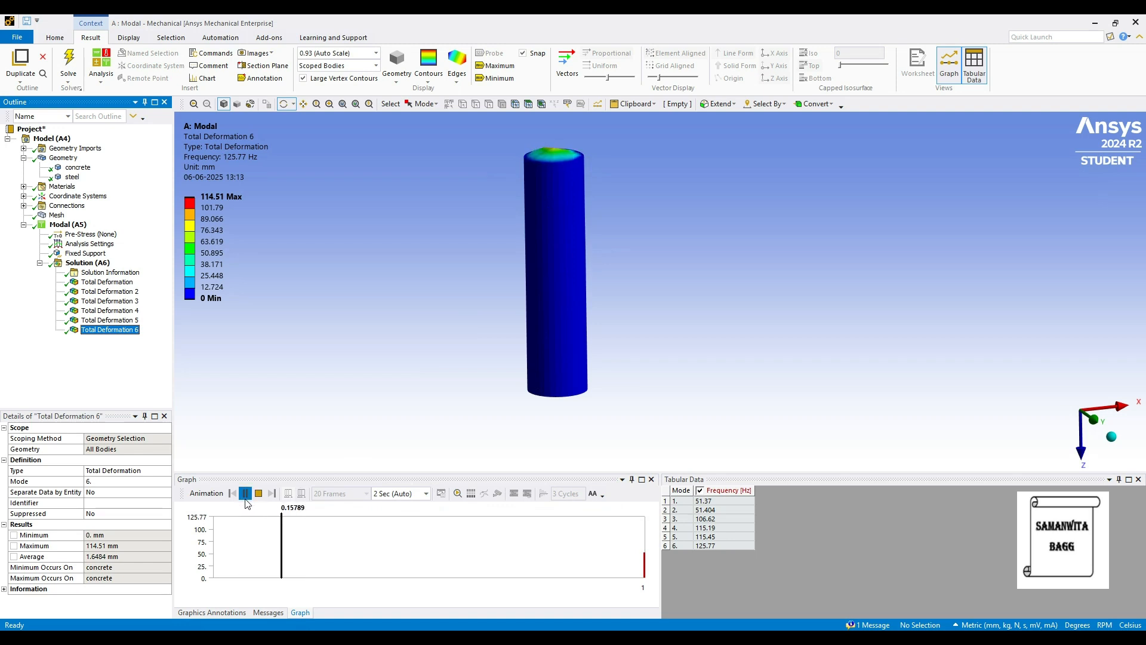
Try setting Max Modes to Find to 7 in the modal analysis settings and restore it to 6.
left_click(88, 244)
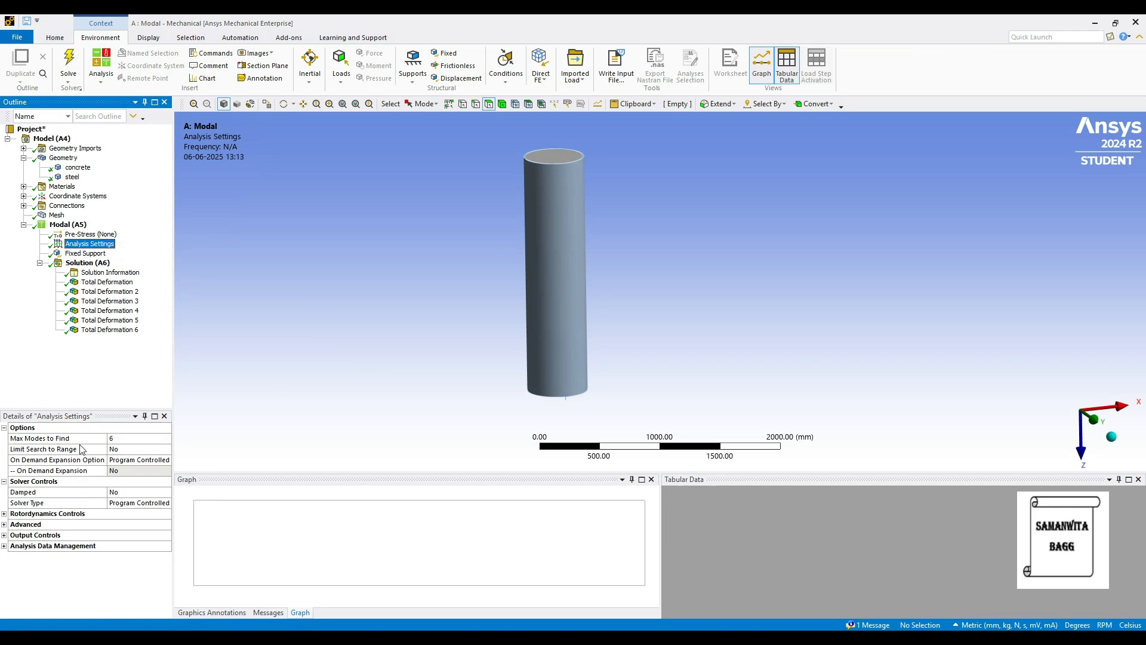
left_click(122, 440)
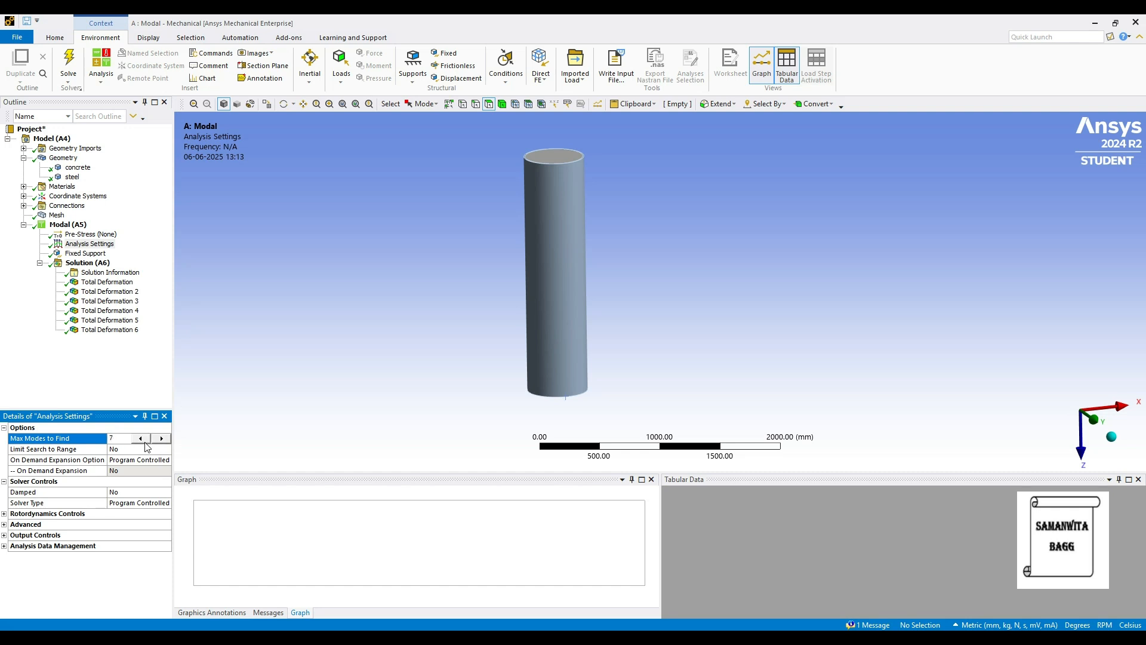
left_click(197, 426)
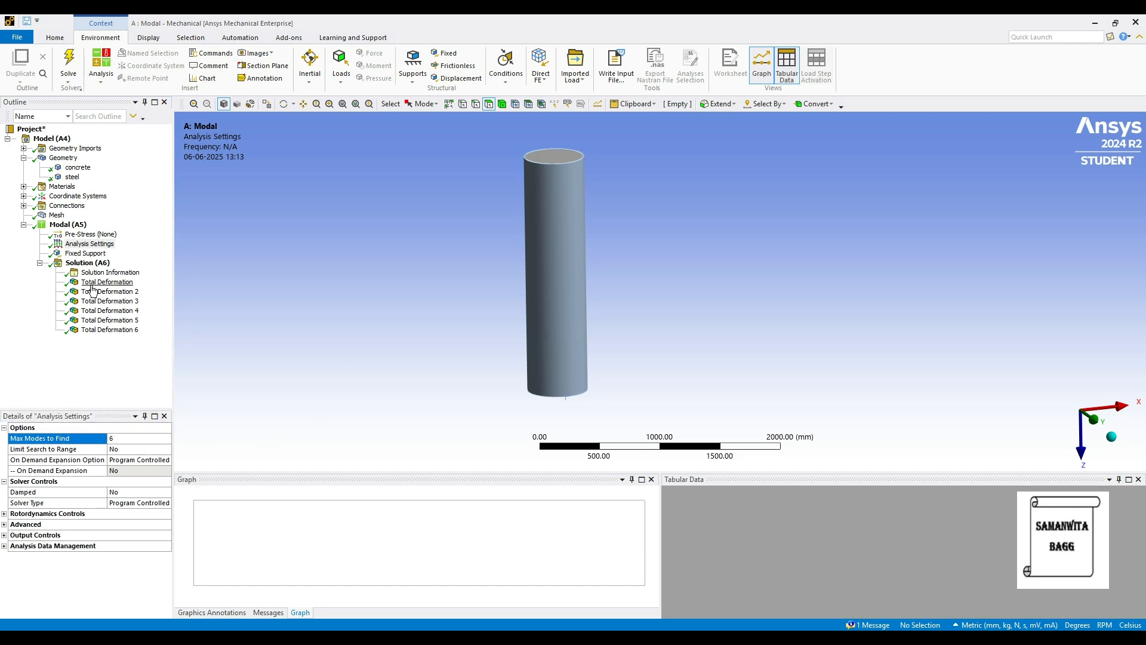
Reopen the third mode's total deformation result to review its shape and frequency.
left_click(106, 301)
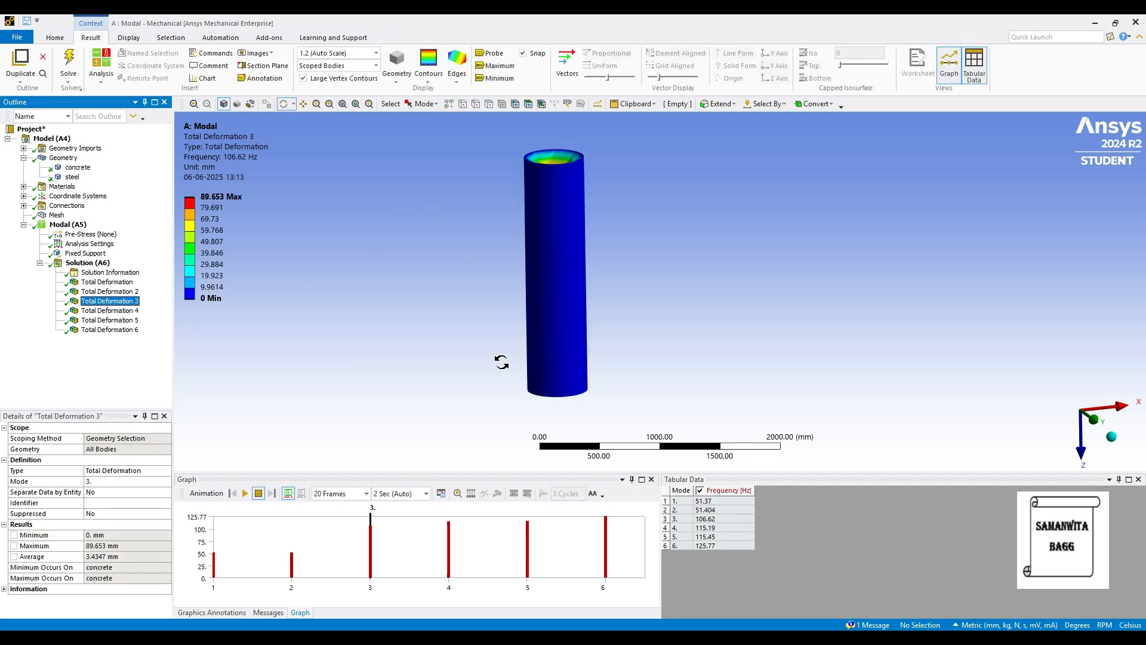